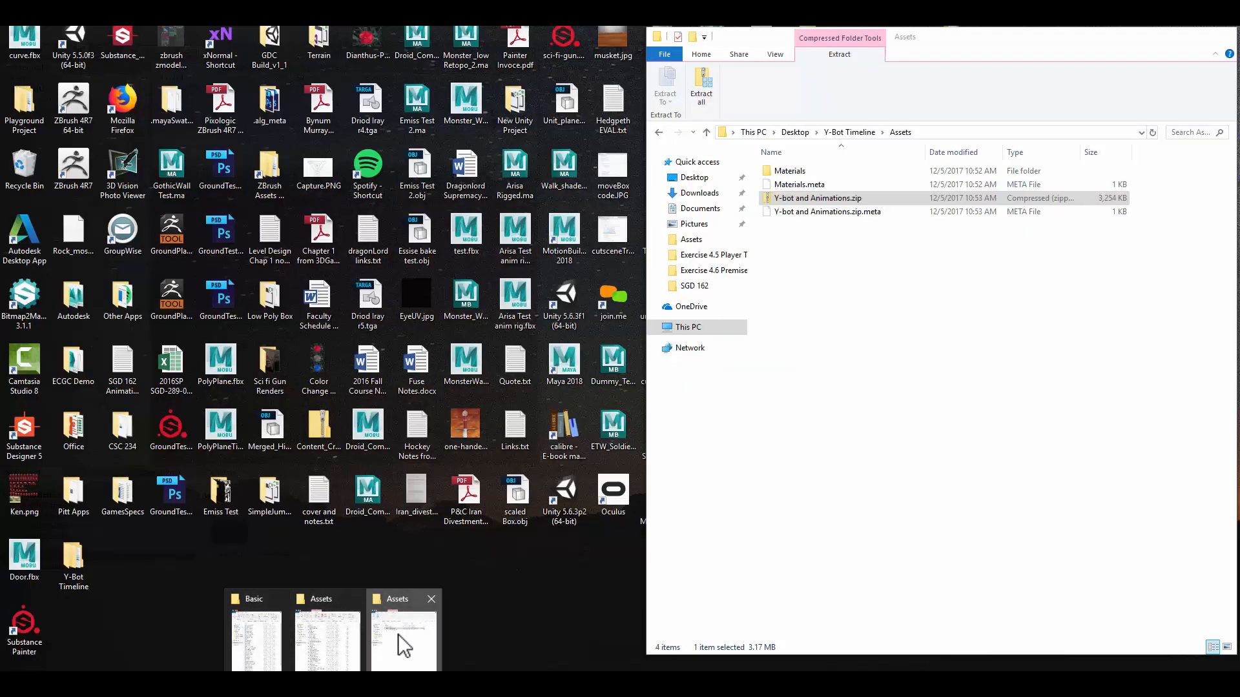
Extract the Y-bot and Animations.zip archive into its current Assets folder
click(410, 642)
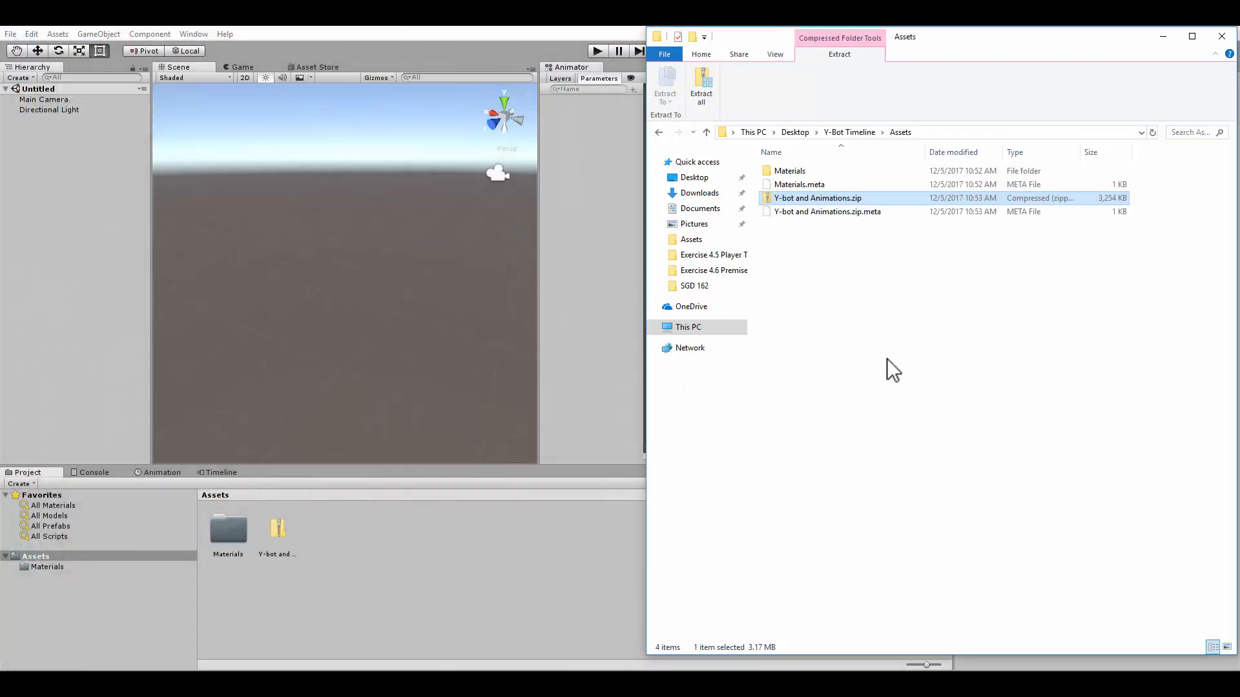
click(812, 212)
click(812, 203)
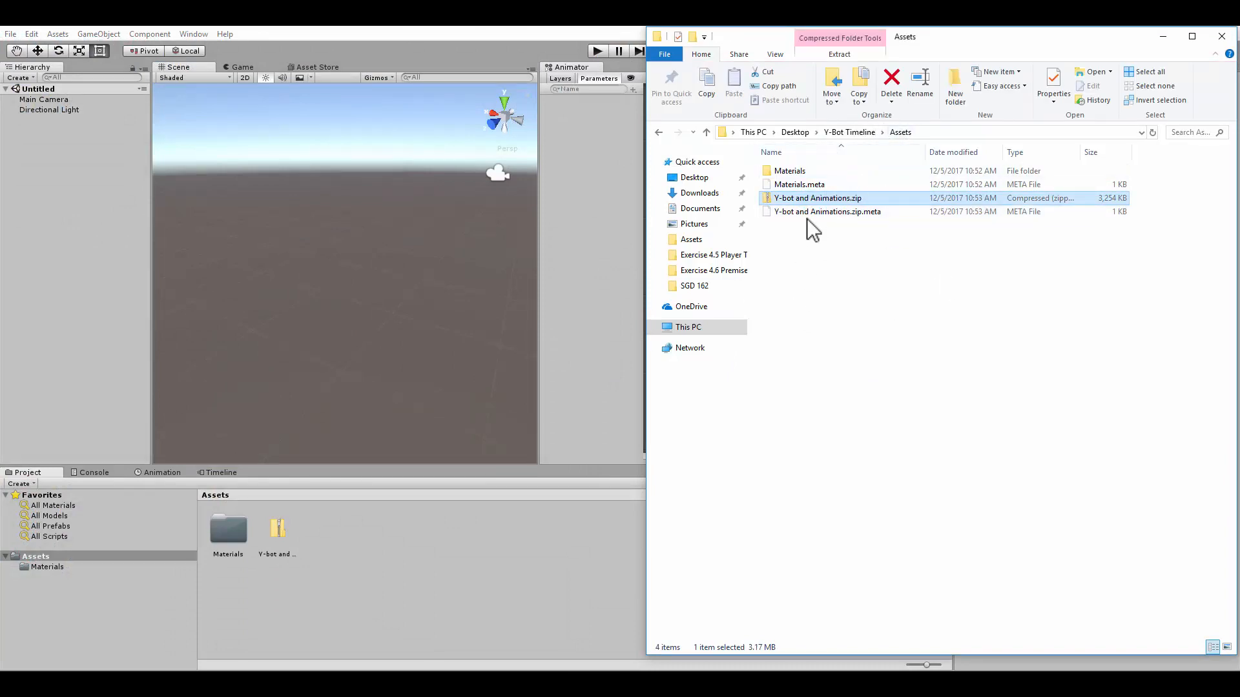
right_click(807, 198)
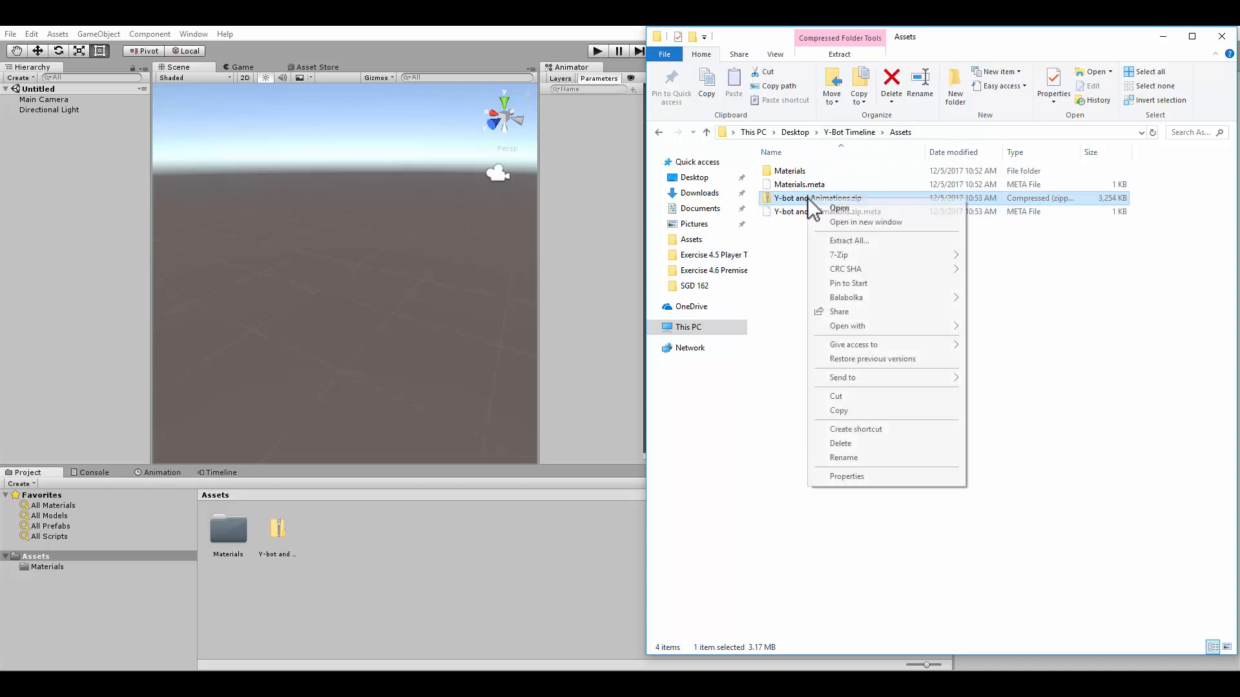
click(839, 241)
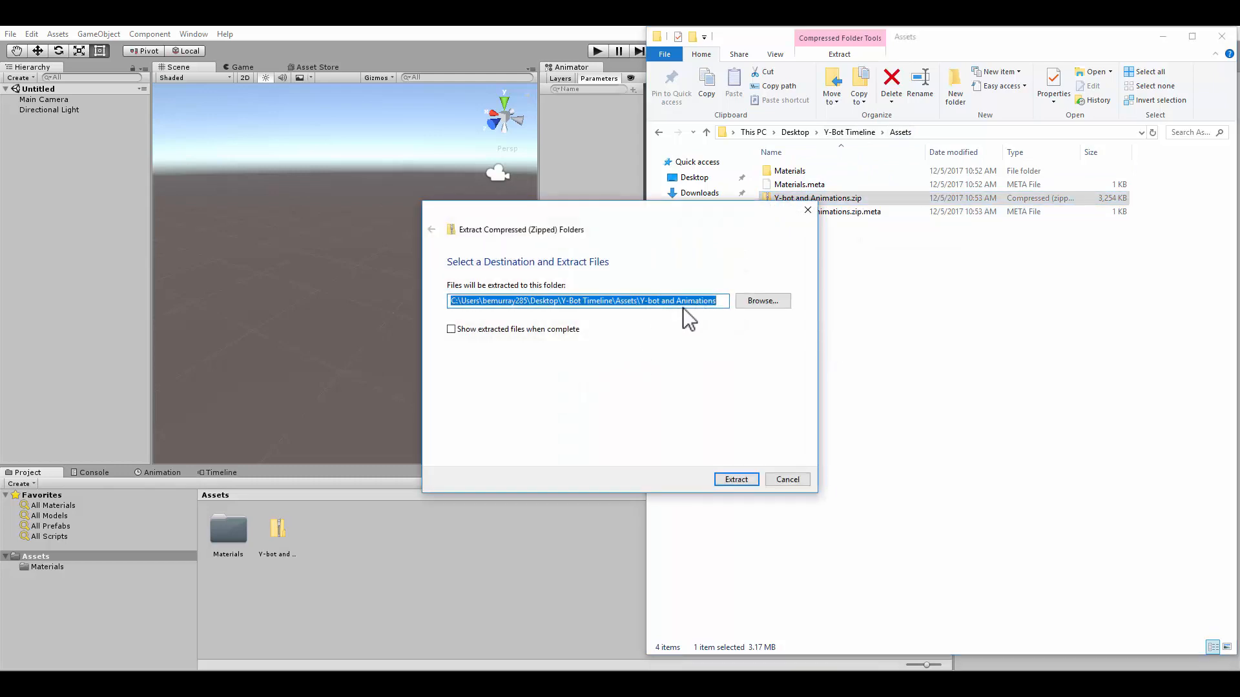
click(736, 479)
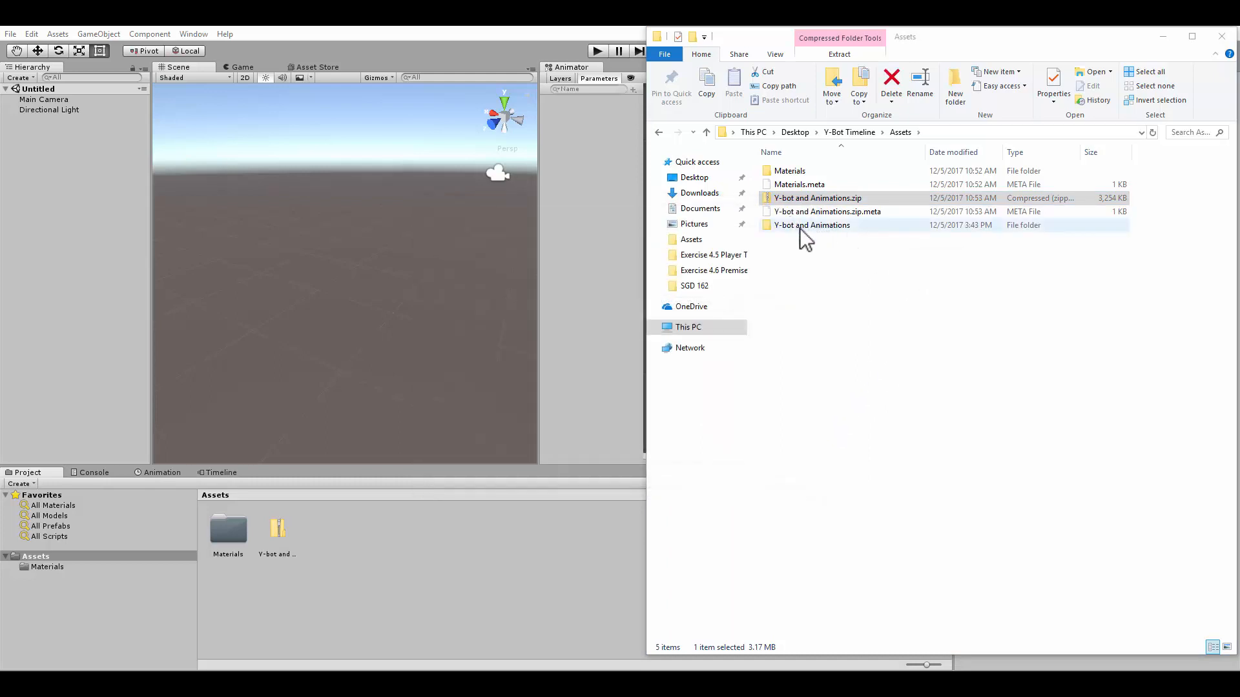
Import the extracted Y-bot and Animations folder into the project's Assets and open it
drag(801, 226, 316, 556)
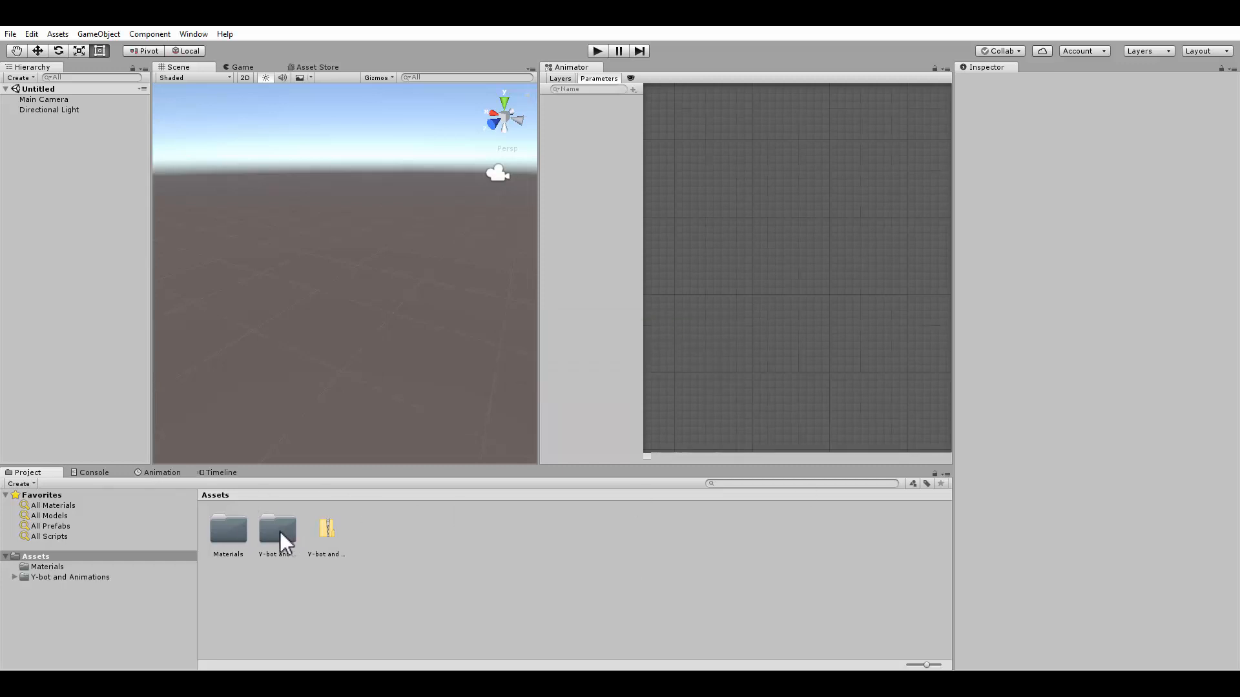
double_click(280, 532)
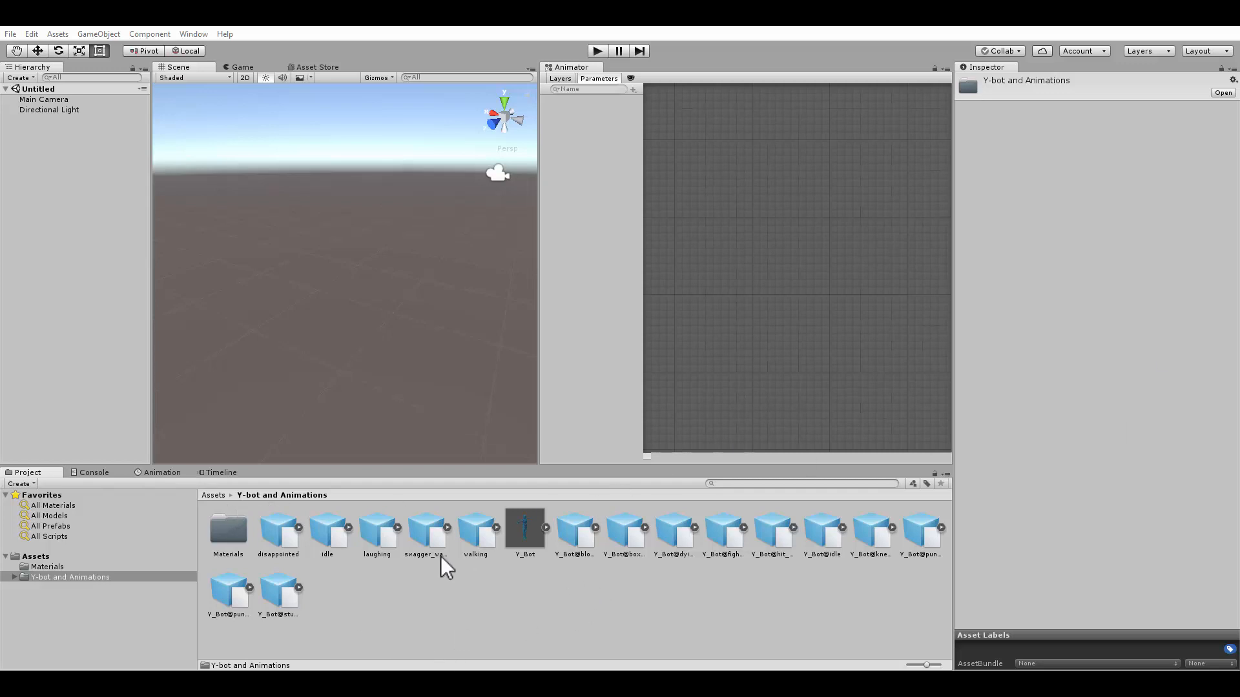
Browse the imported animation files to inspect their import settings and previews
click(282, 548)
click(337, 544)
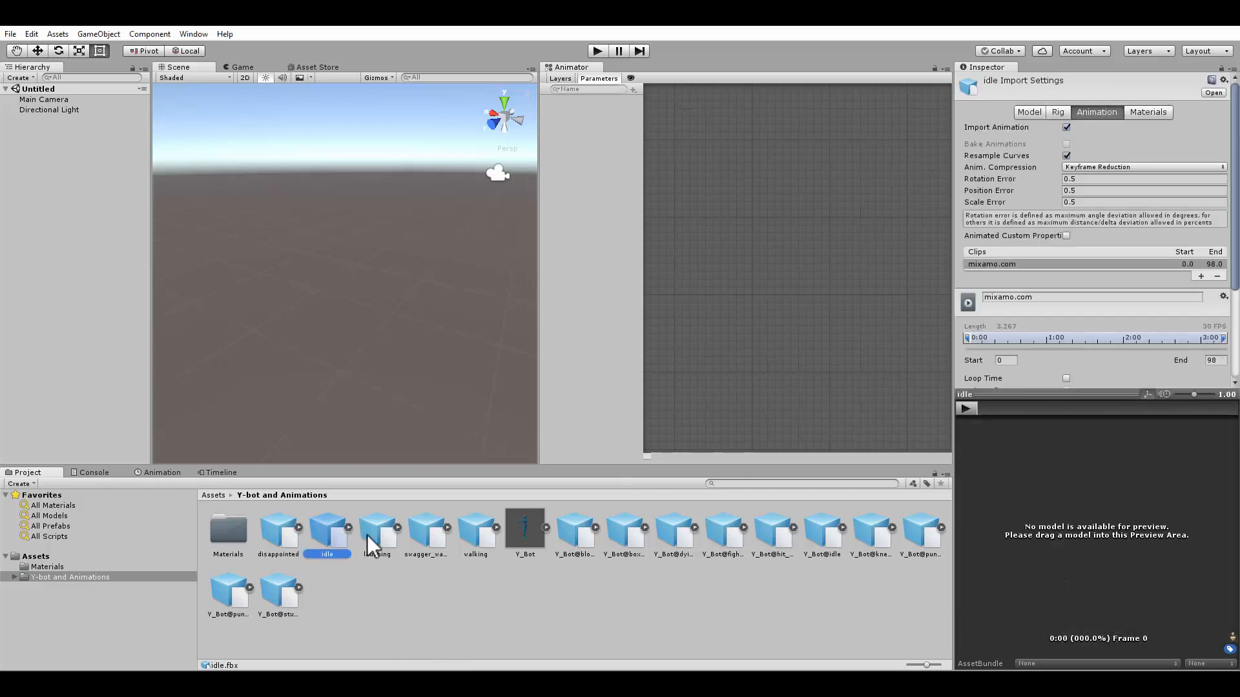
click(374, 543)
click(427, 536)
click(476, 537)
click(575, 535)
click(625, 536)
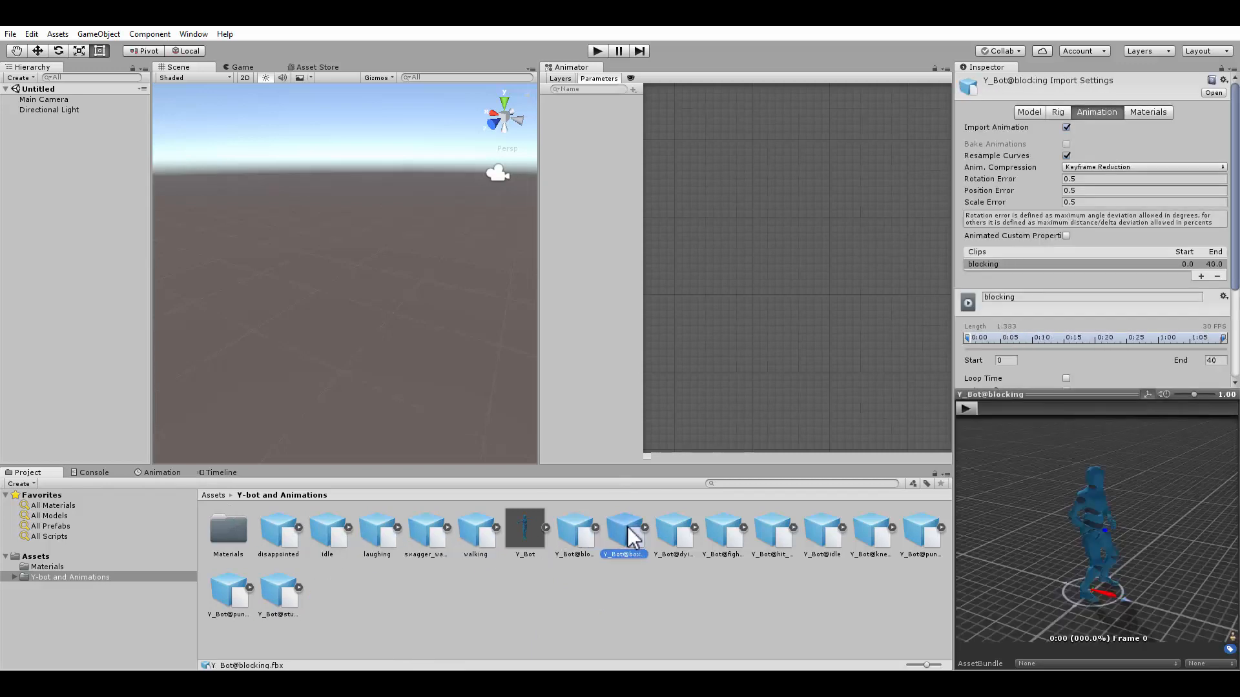
click(678, 539)
click(730, 545)
click(323, 549)
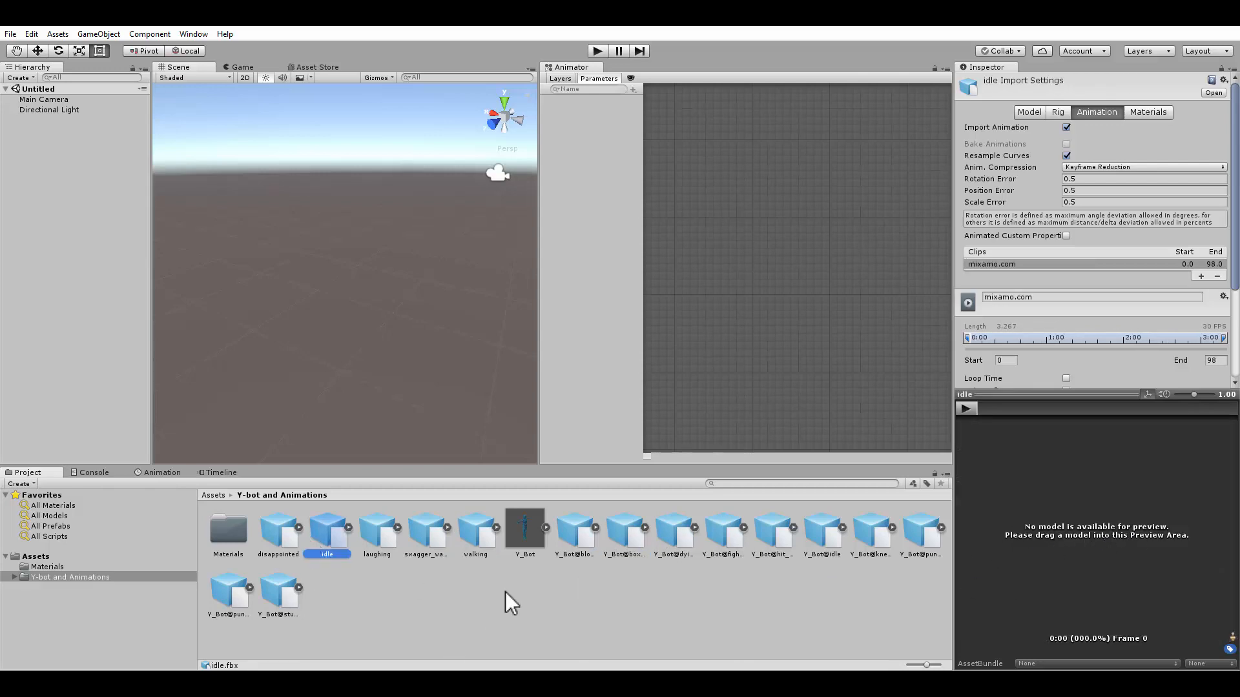
Examine the Y_Bot model's import settings across its Model, Rig, Animation and Materials sections and preview it
click(526, 532)
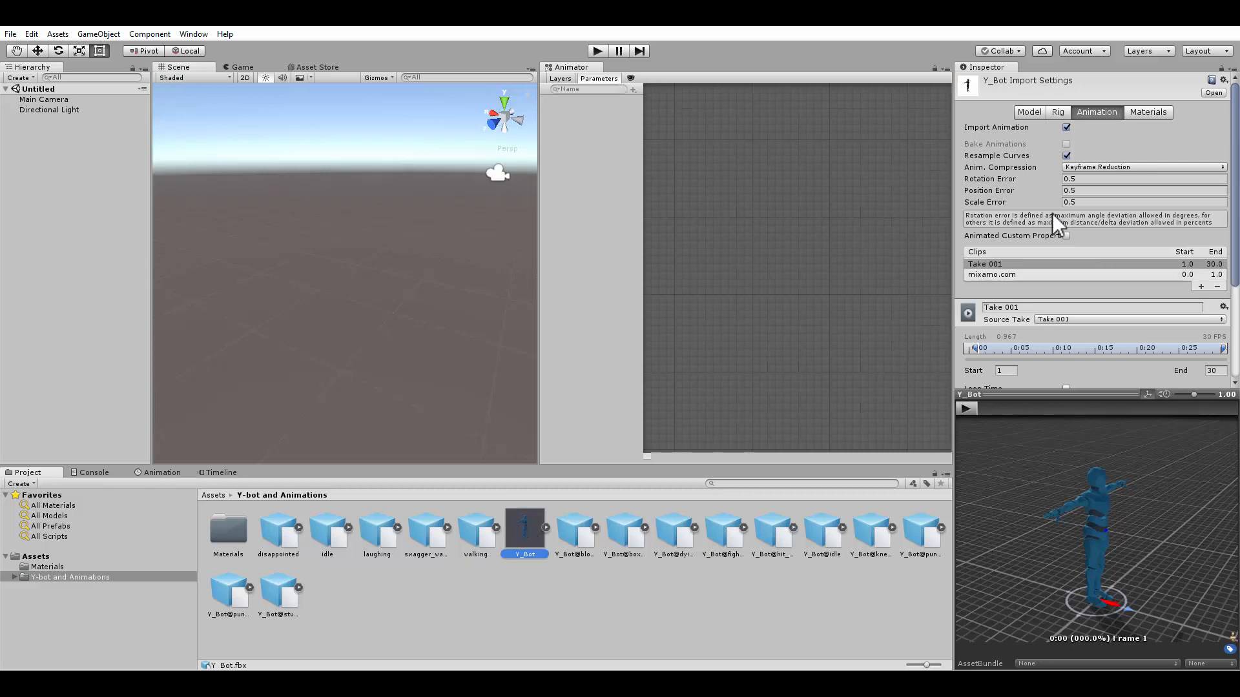
click(1029, 112)
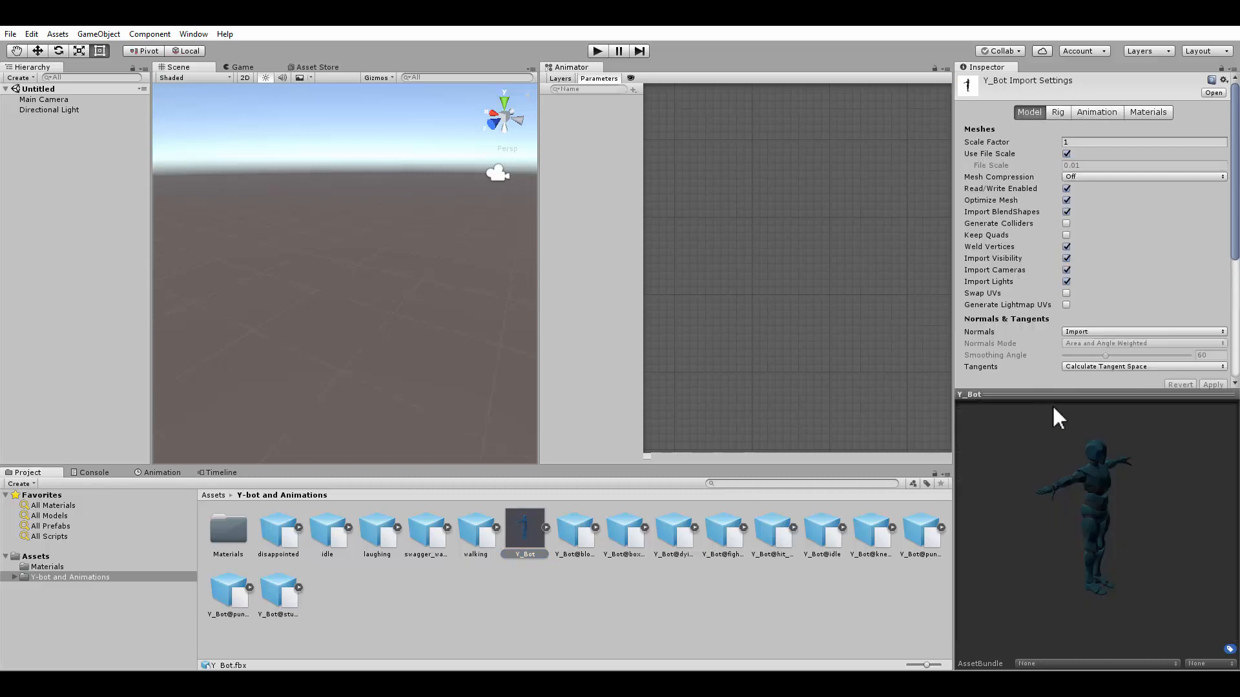
scroll(1156, 343, down, 5)
scroll(1053, 220, up, 5)
click(1058, 112)
click(1098, 112)
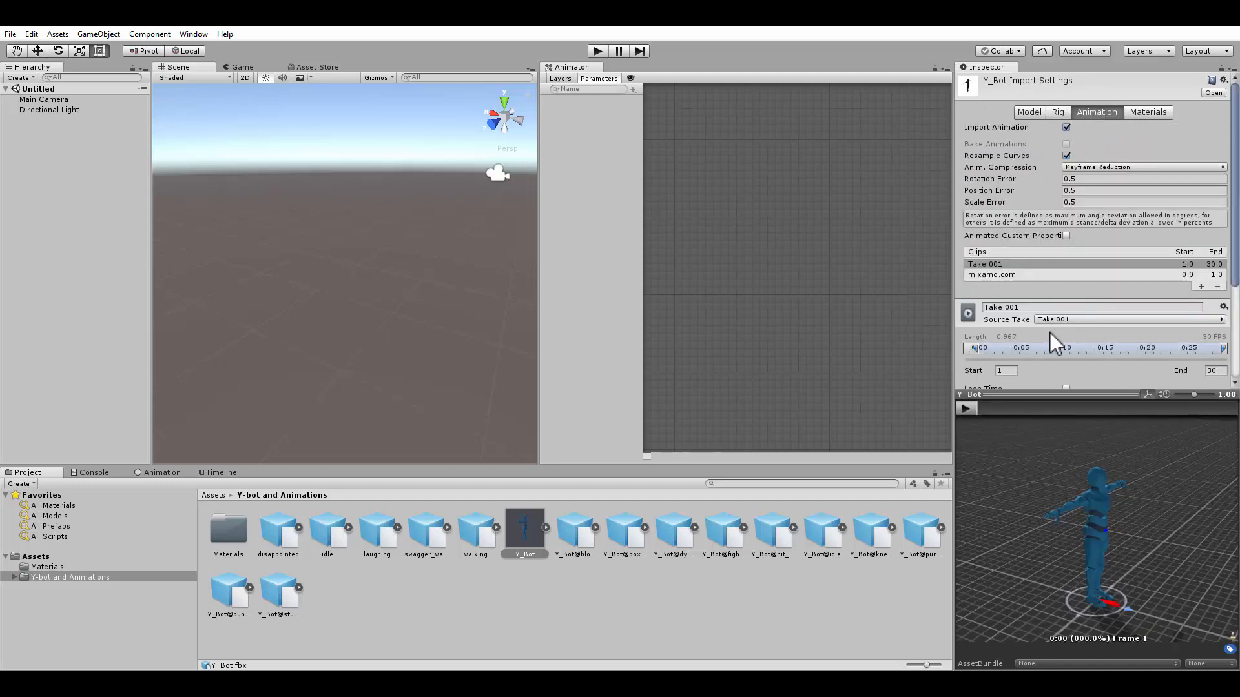
click(963, 408)
click(1152, 112)
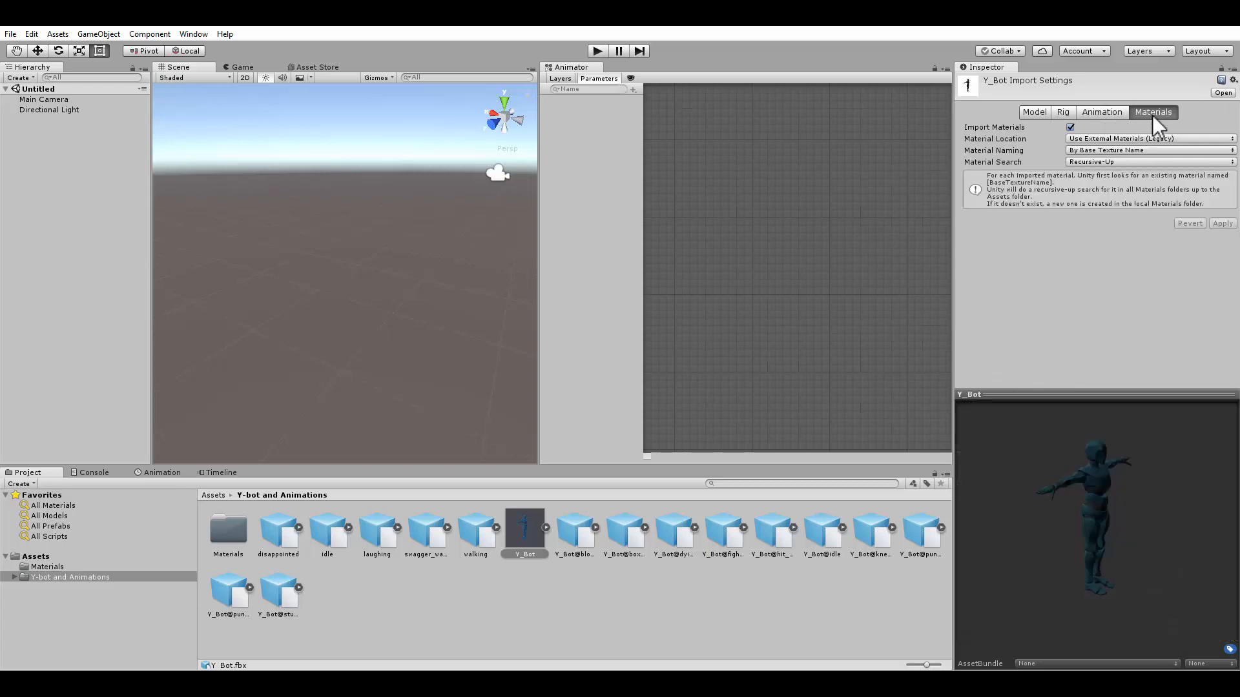
Set the Y_Bot rig's Animation Type to Humanoid and apply the change
click(1063, 113)
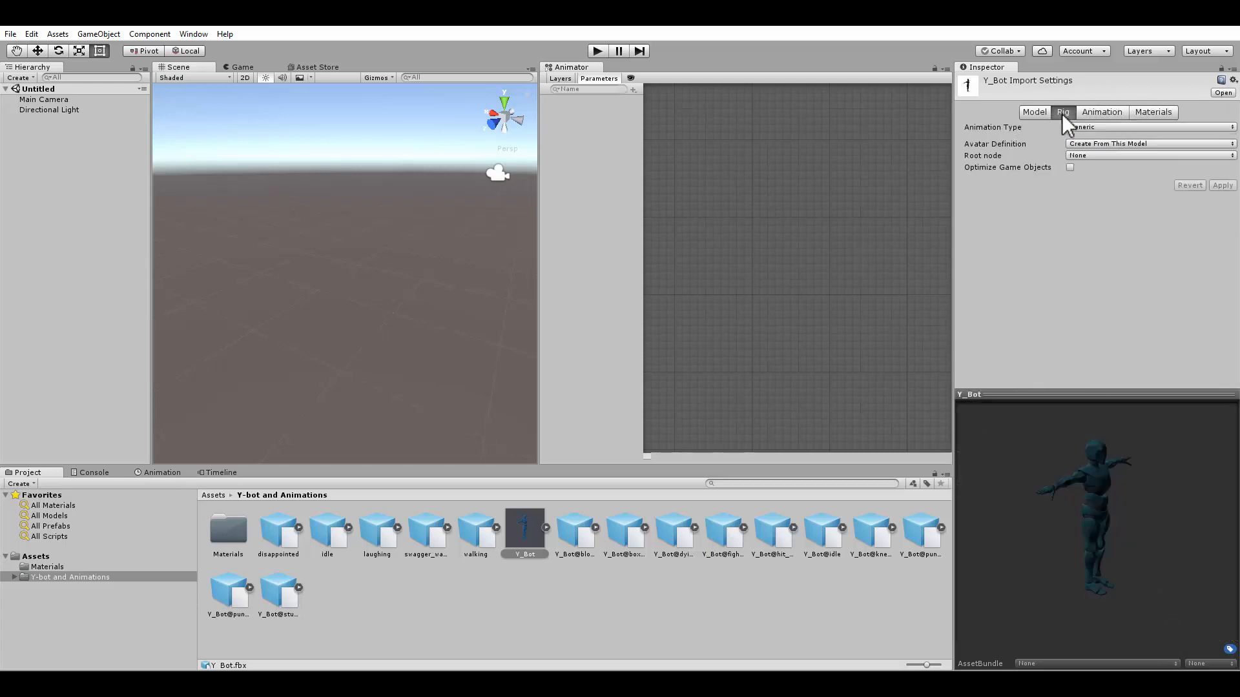
click(1100, 128)
click(1103, 182)
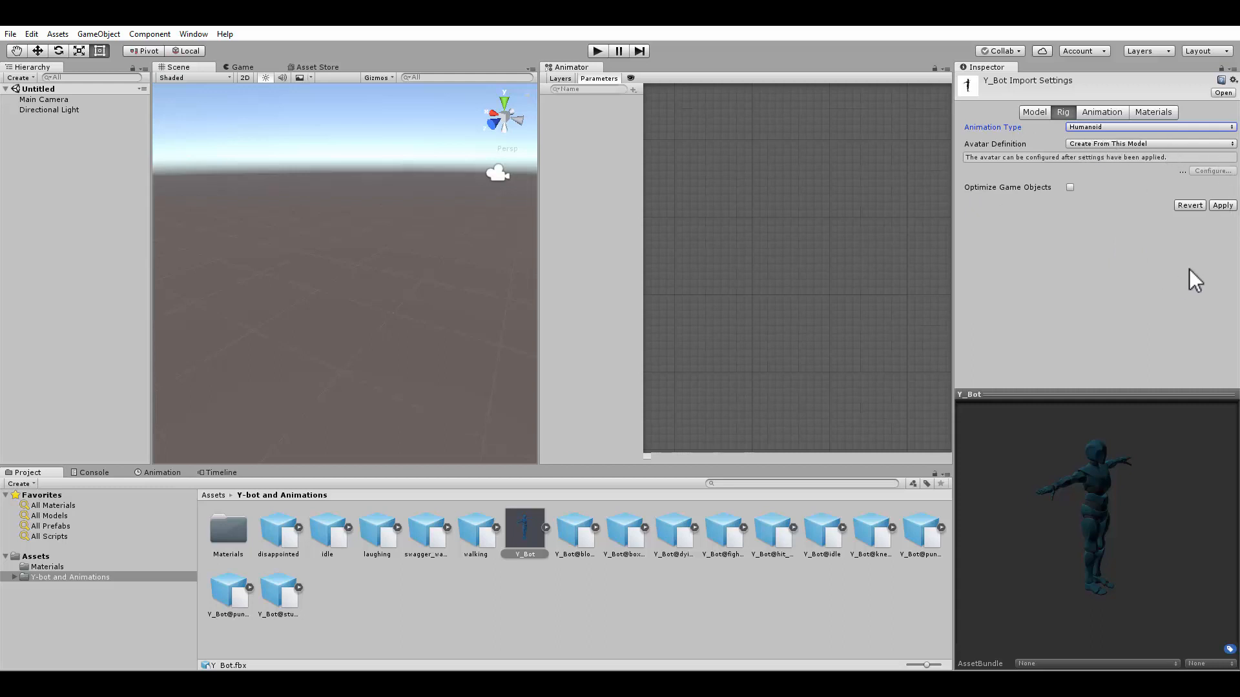
click(1222, 205)
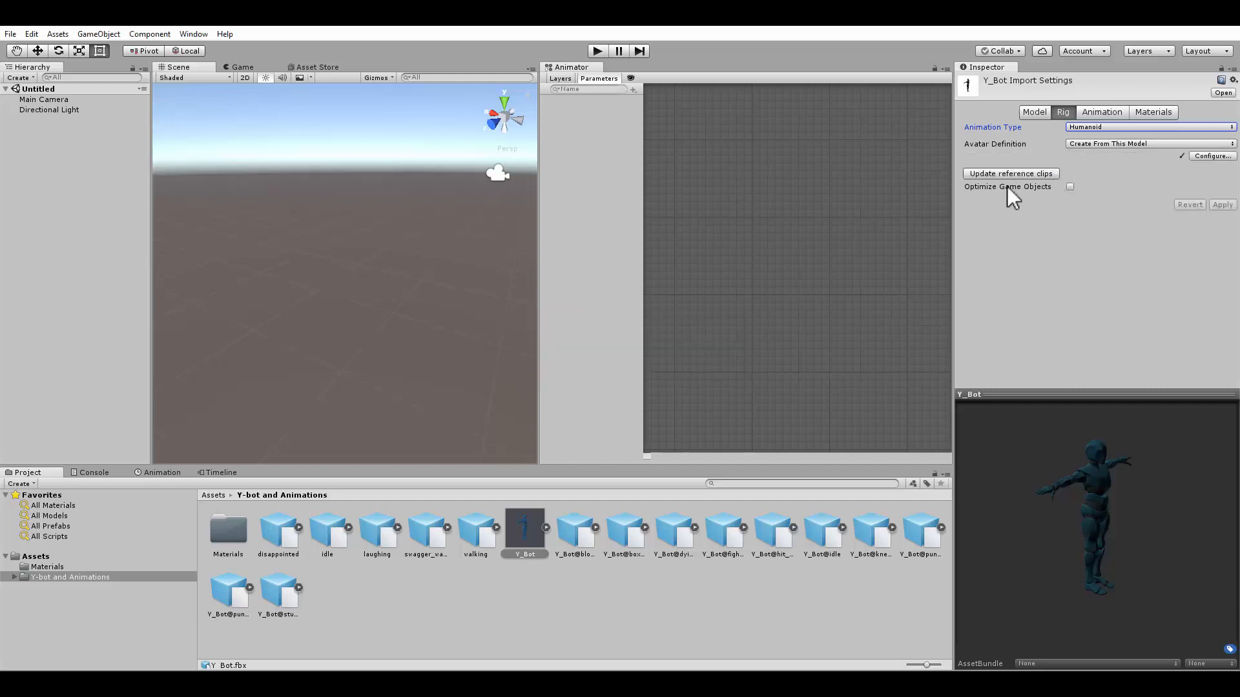
Update the Y_Bot's reference clips and review the Avatar Definition options without changing them
click(993, 172)
click(1125, 142)
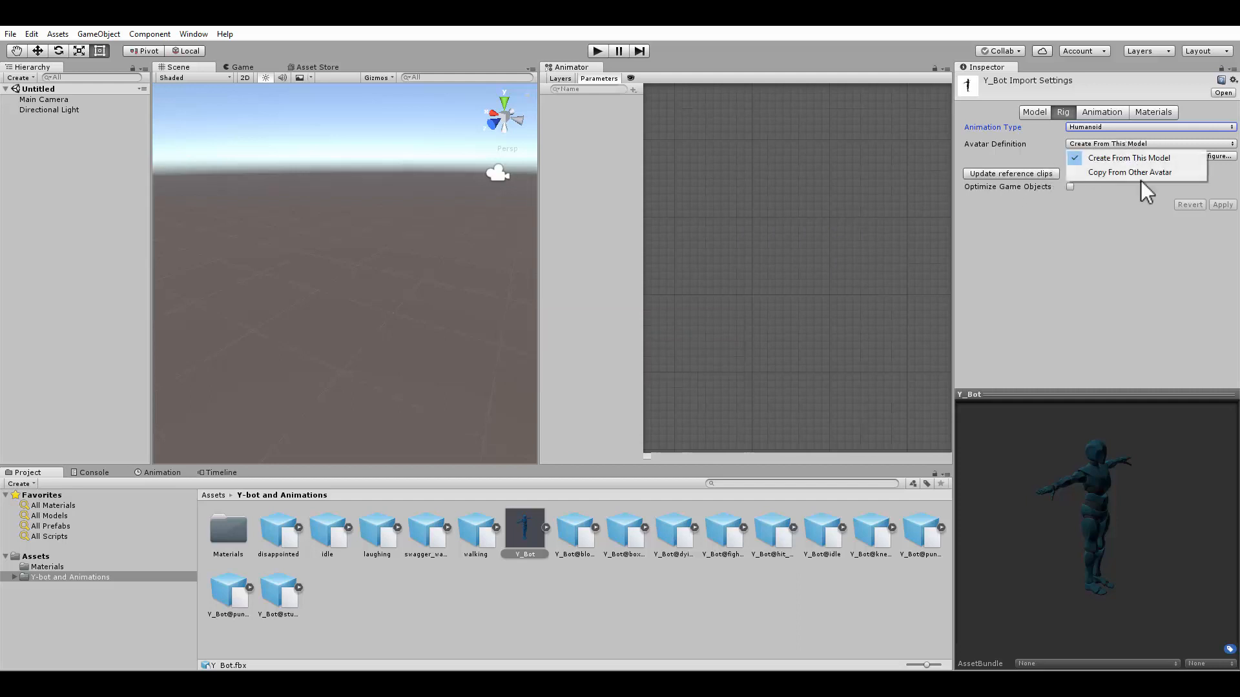
click(1082, 297)
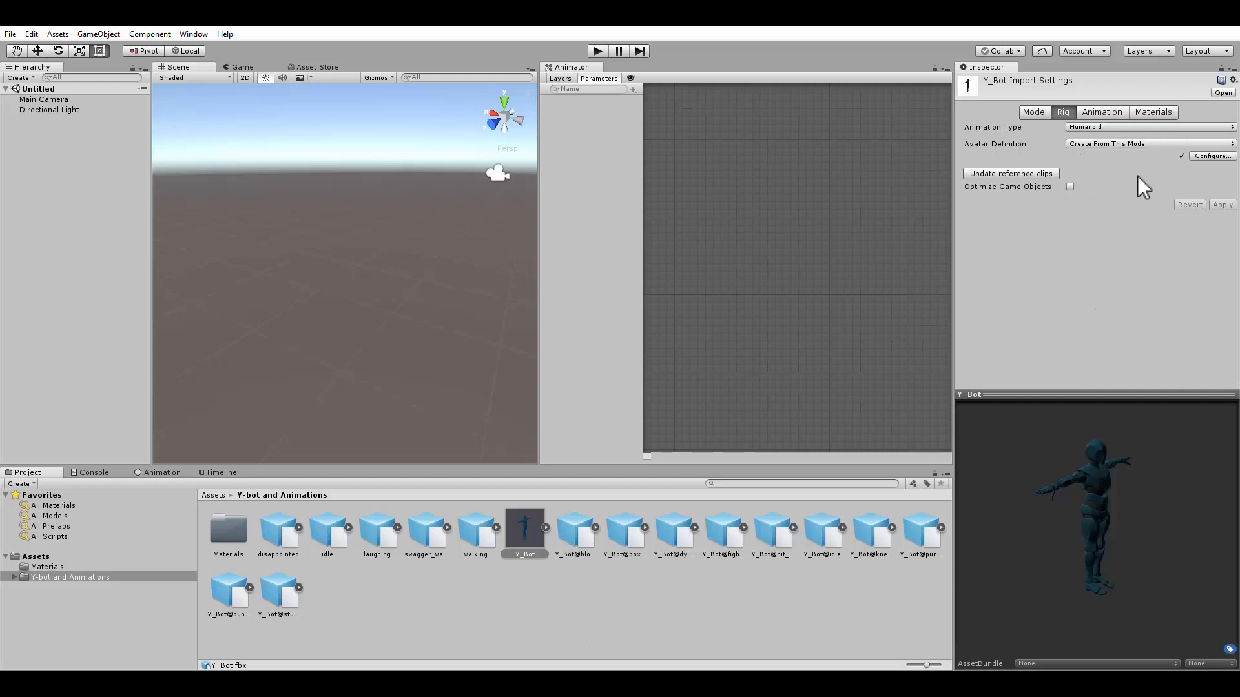
Play and stop the Y_Bot animation preview
click(1098, 111)
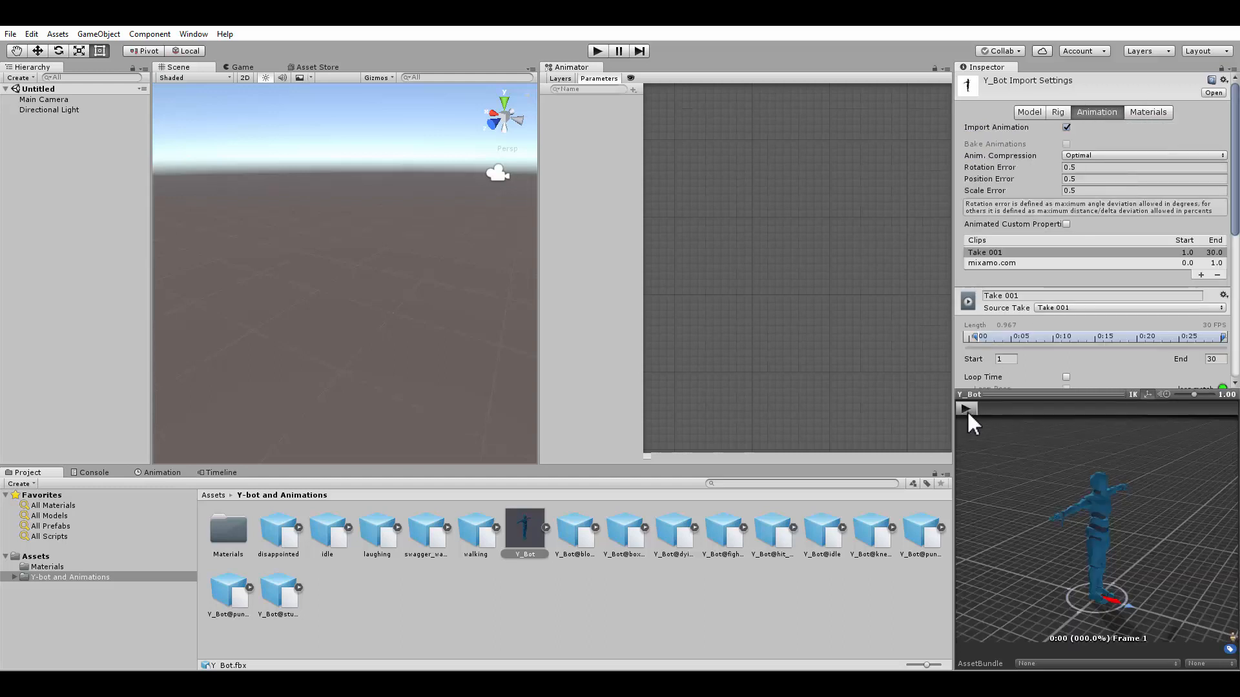
click(967, 409)
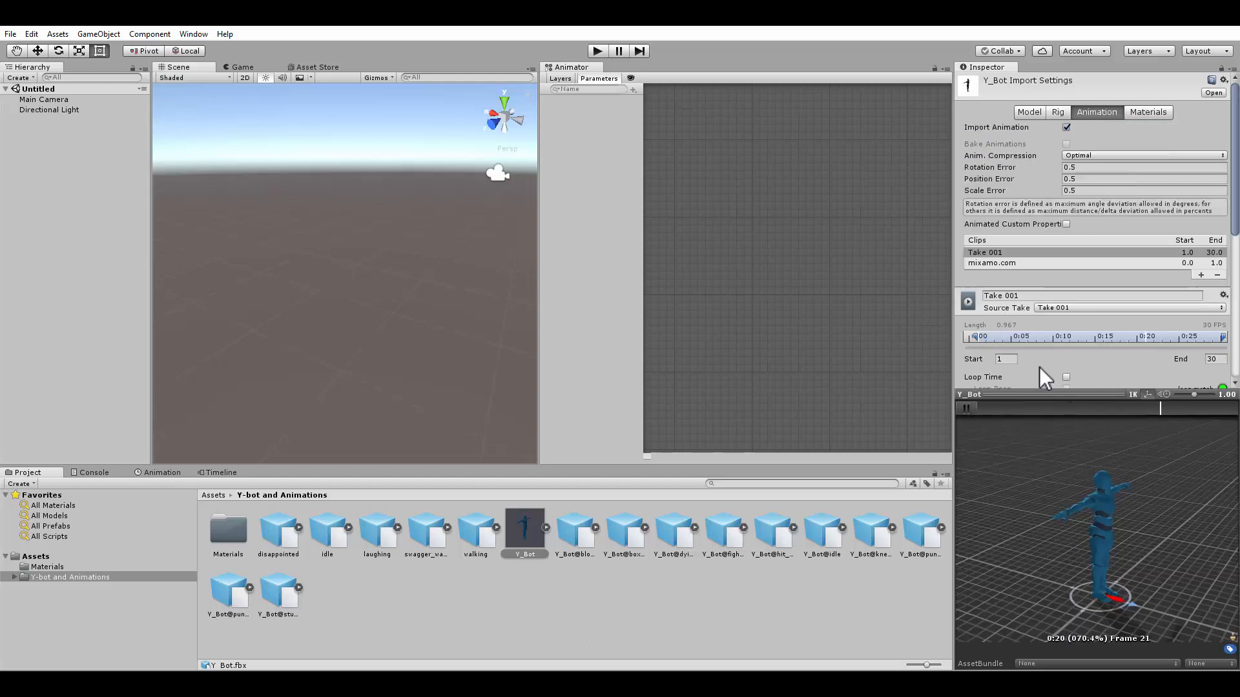
click(967, 408)
Remove both animation clips from the Y_Bot model and apply the import settings
click(1218, 276)
click(1218, 265)
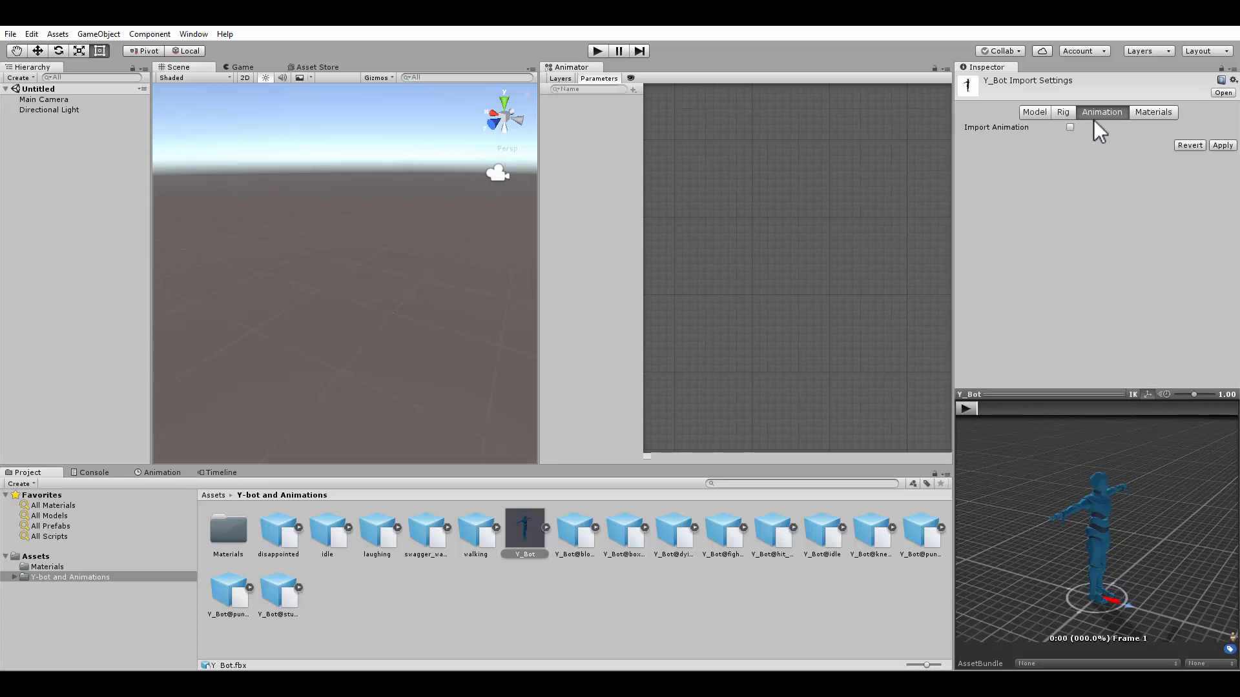
click(1222, 145)
click(1062, 112)
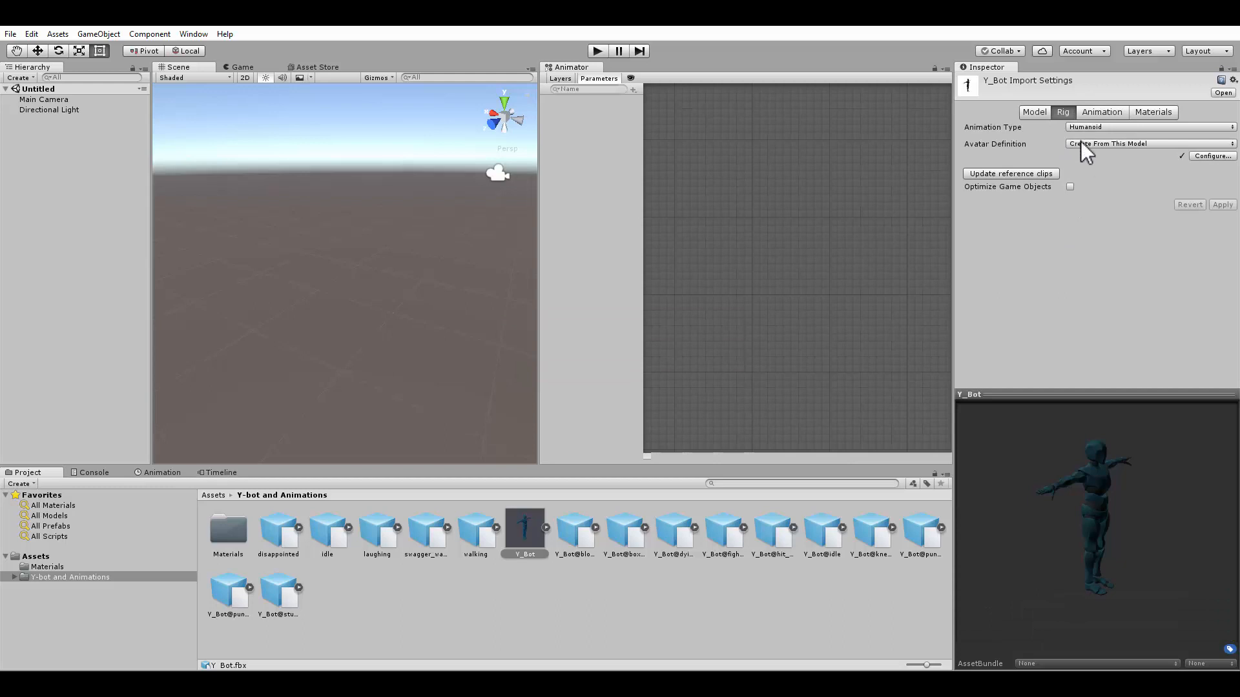
Set the disappointed animation's rig Animation Type to Humanoid
click(279, 533)
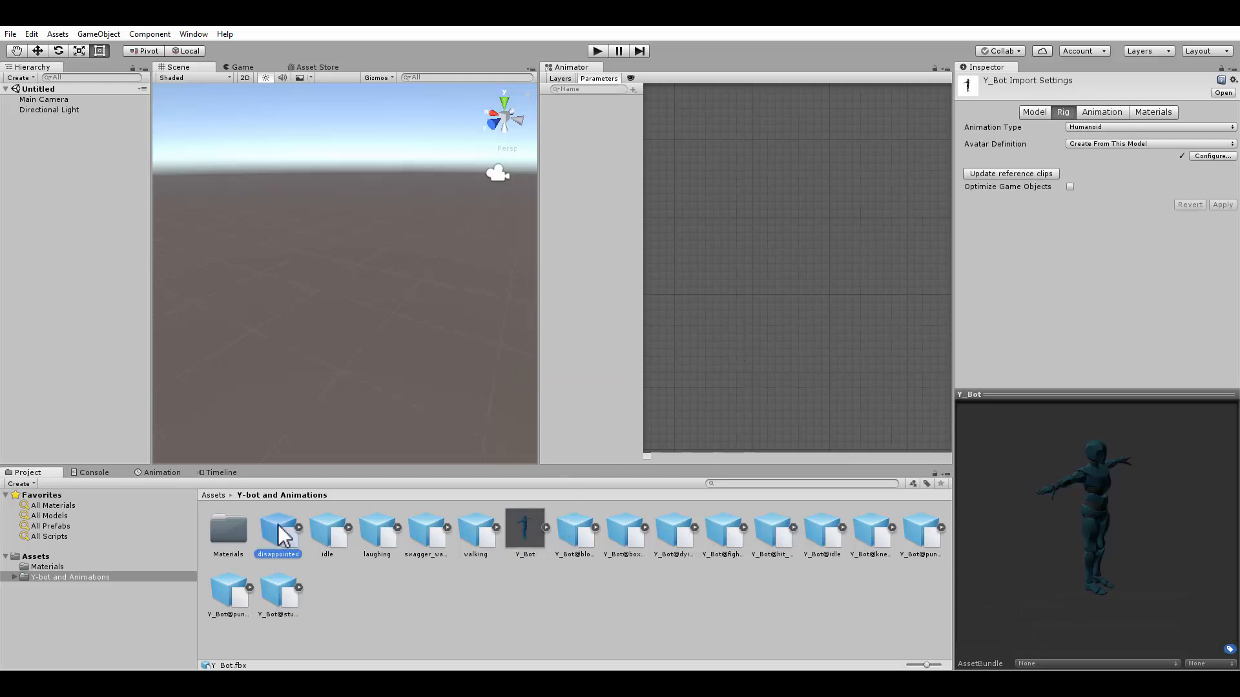
click(1032, 115)
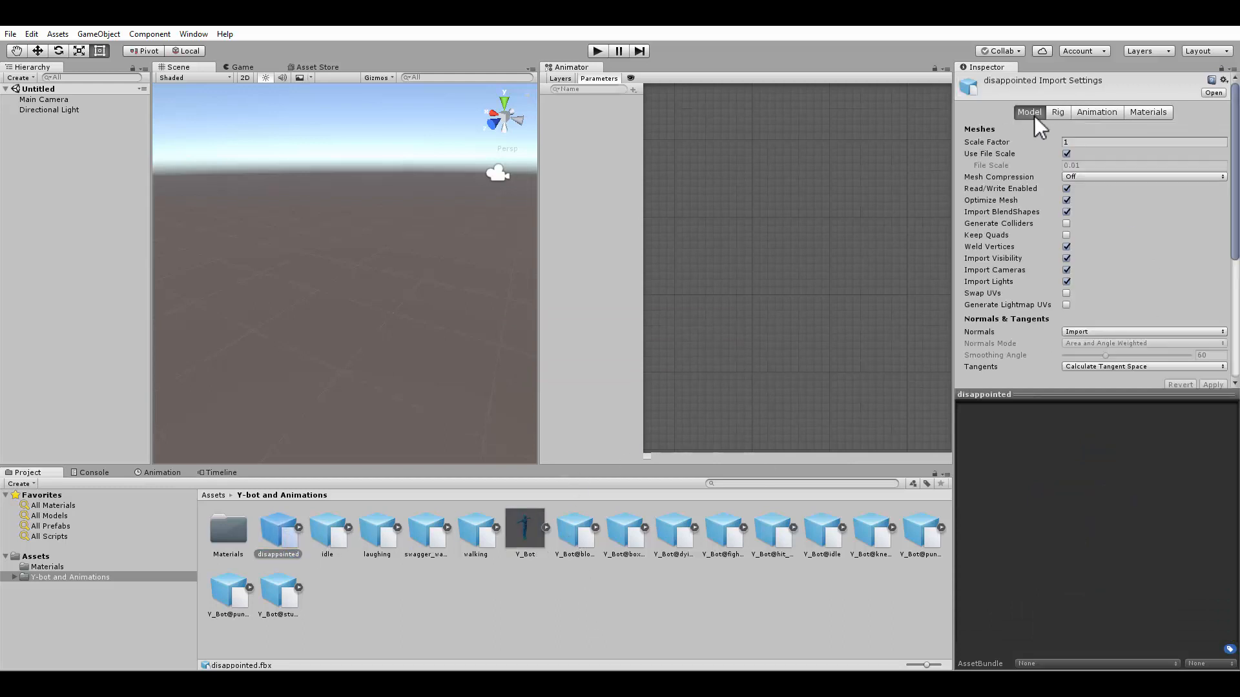
click(1098, 113)
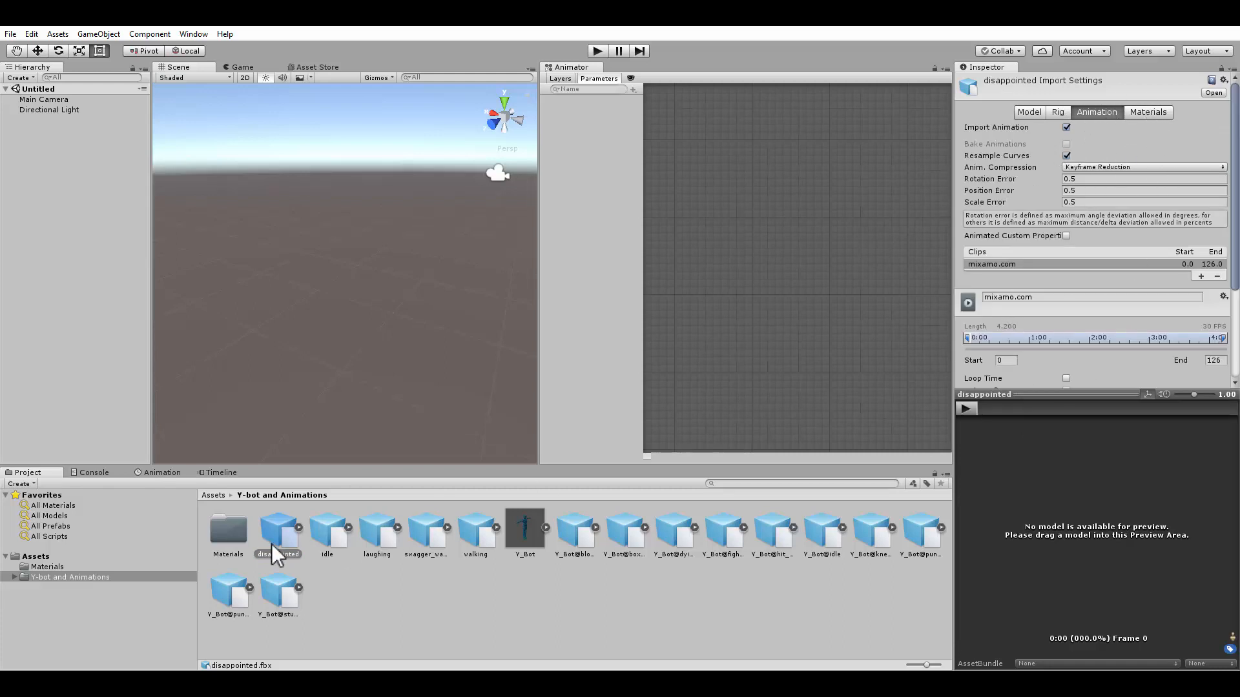
click(1054, 111)
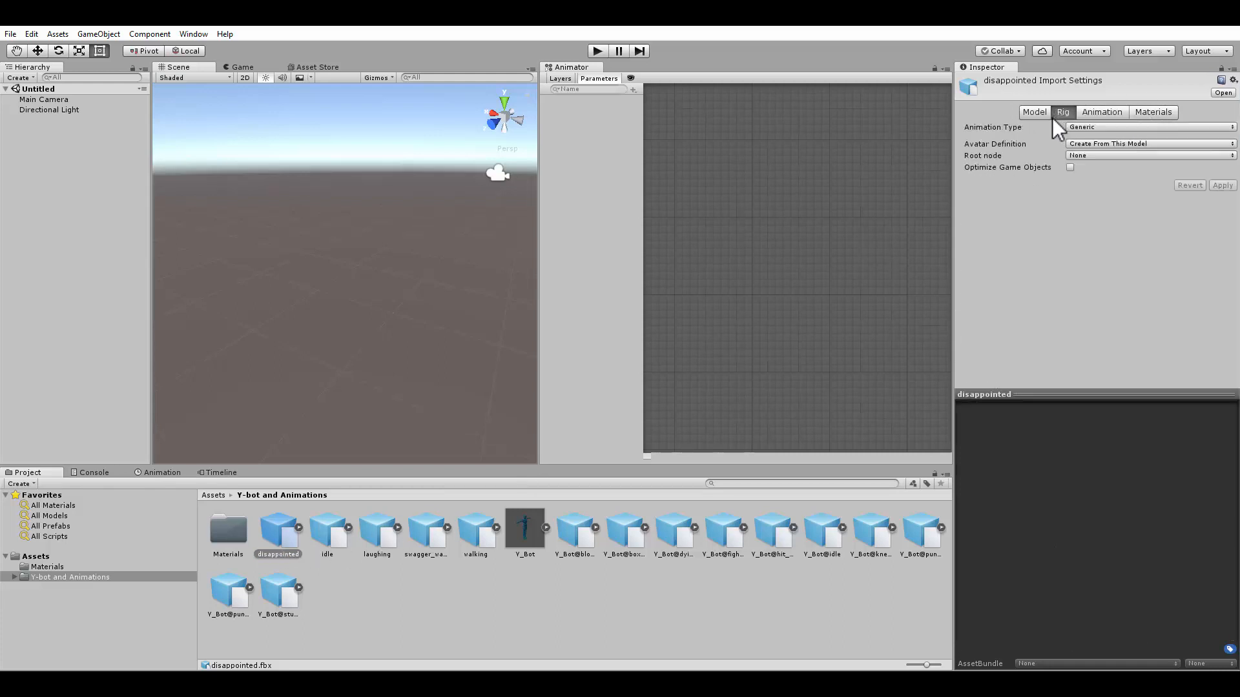
click(1079, 127)
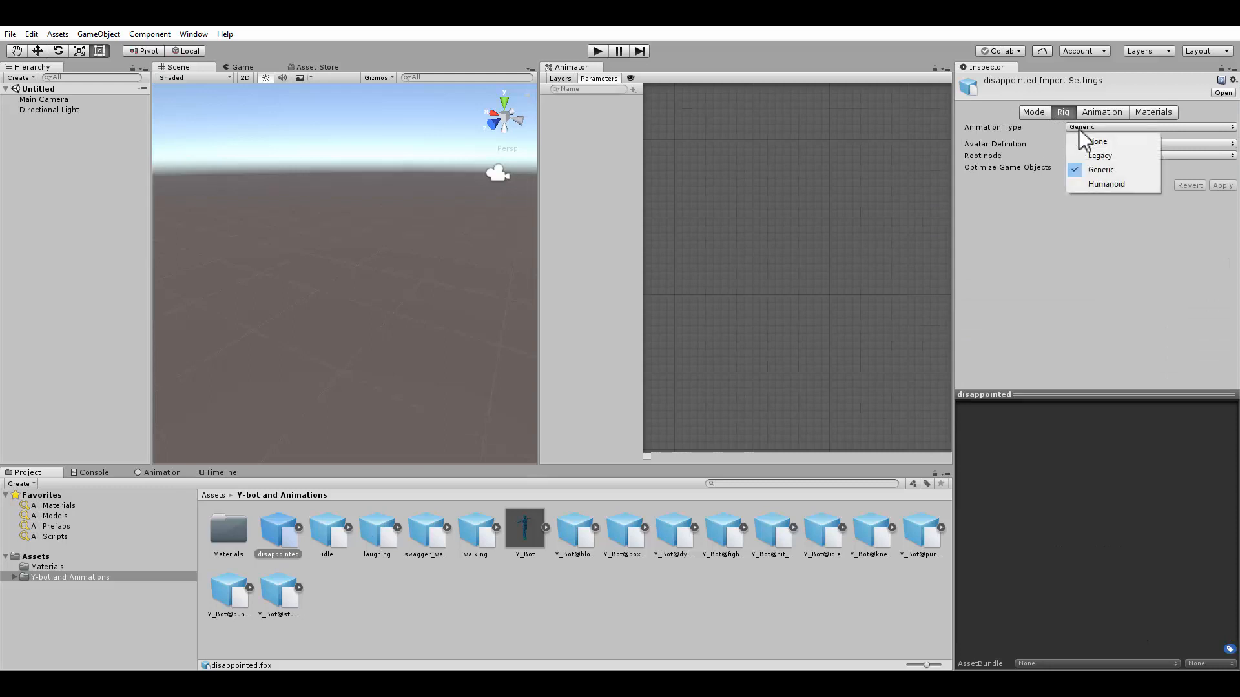
click(1084, 182)
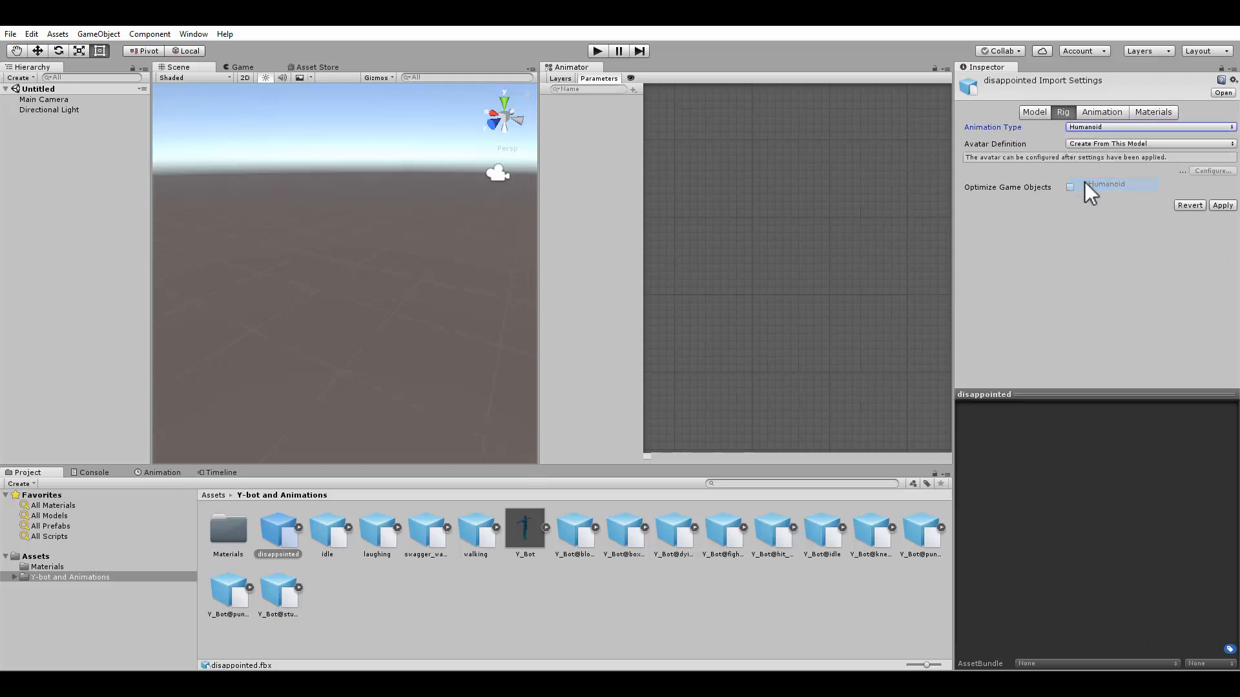
Set the disappointed rig to copy from another avatar, choose Y_BotAvatar as source, and apply
click(1134, 145)
click(1138, 175)
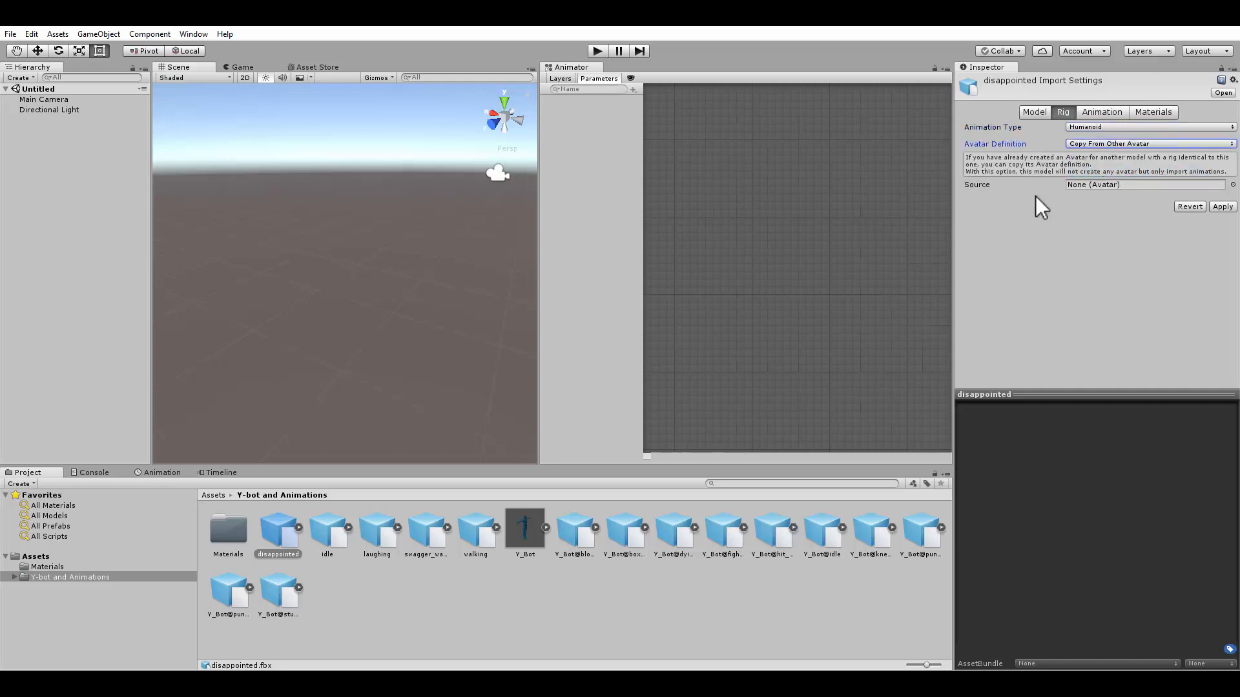
click(1232, 185)
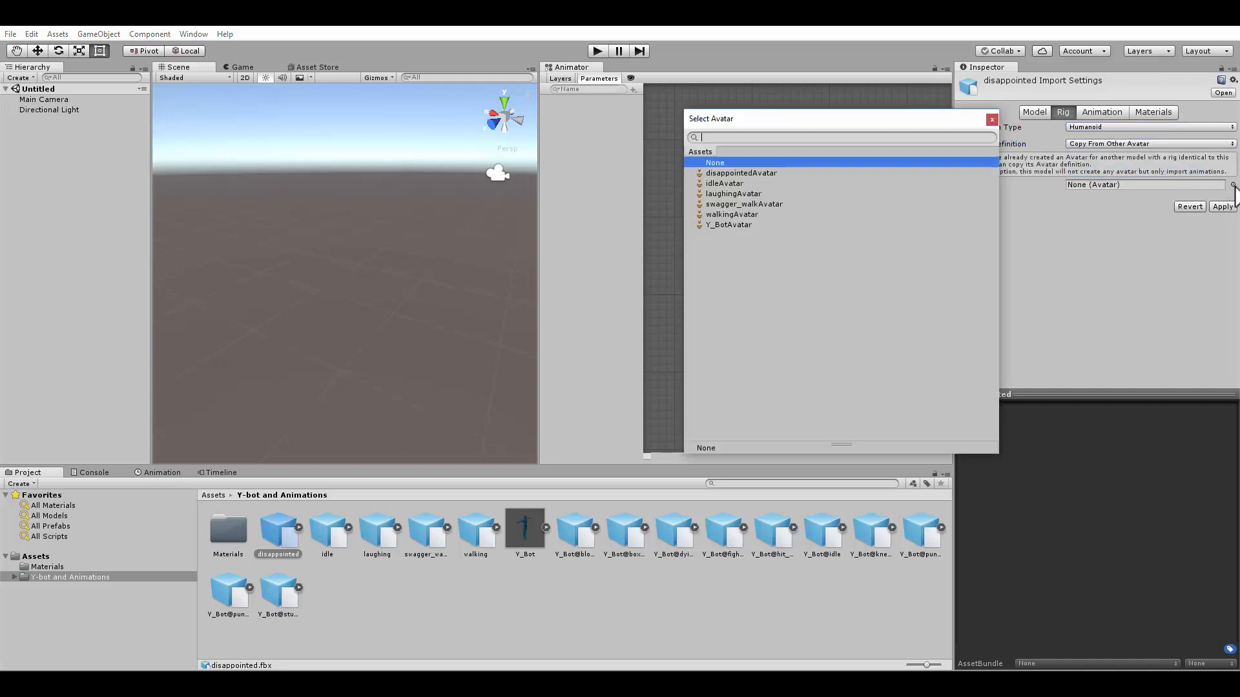
double_click(730, 224)
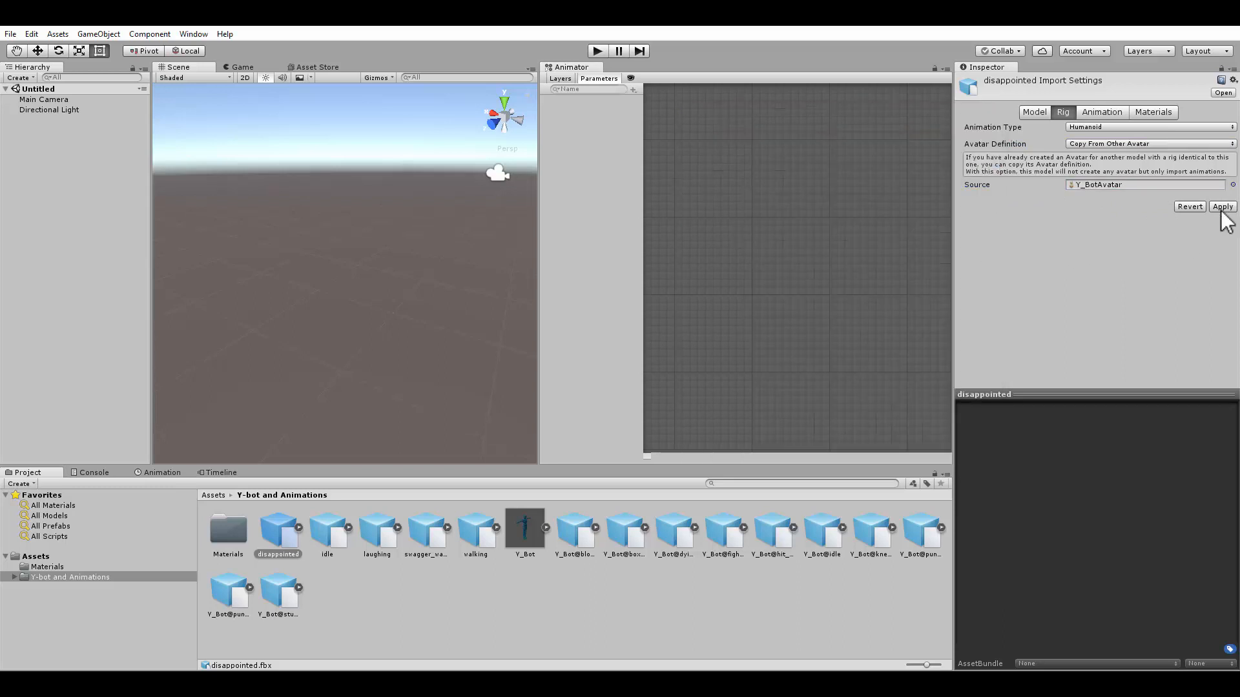
click(1221, 208)
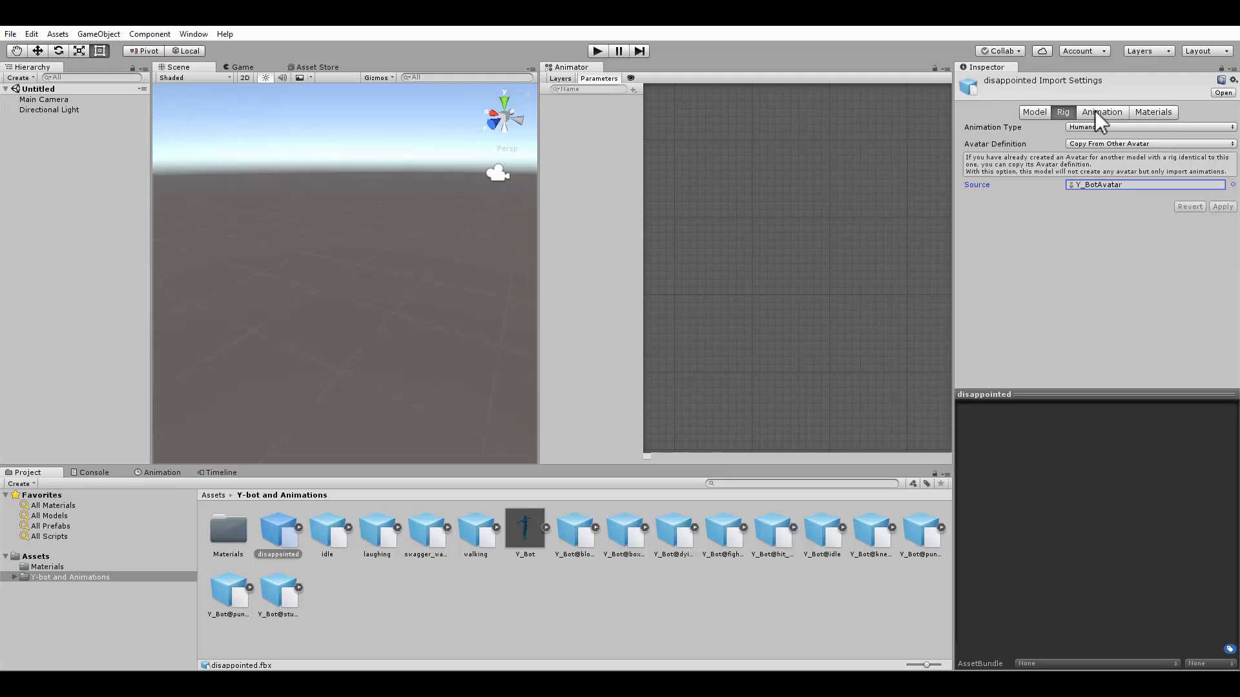
Preview the disappointed animation playing on the humanoid model
click(1096, 112)
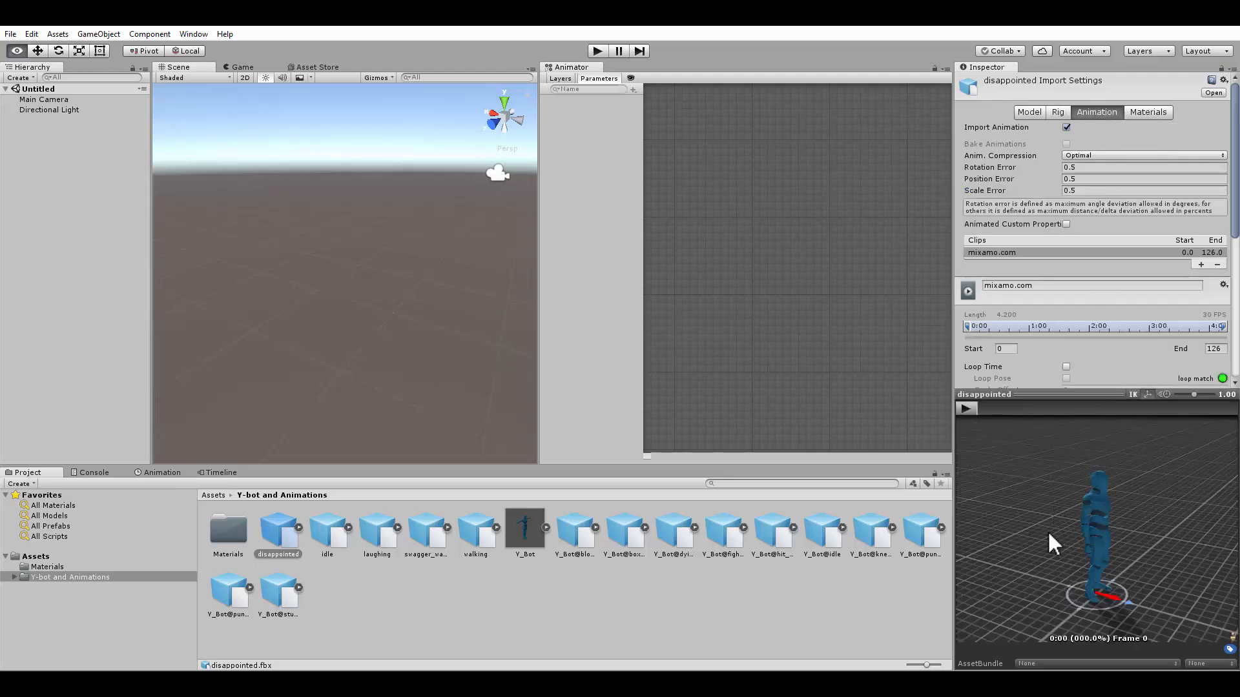
drag(1047, 529, 1038, 354)
click(966, 408)
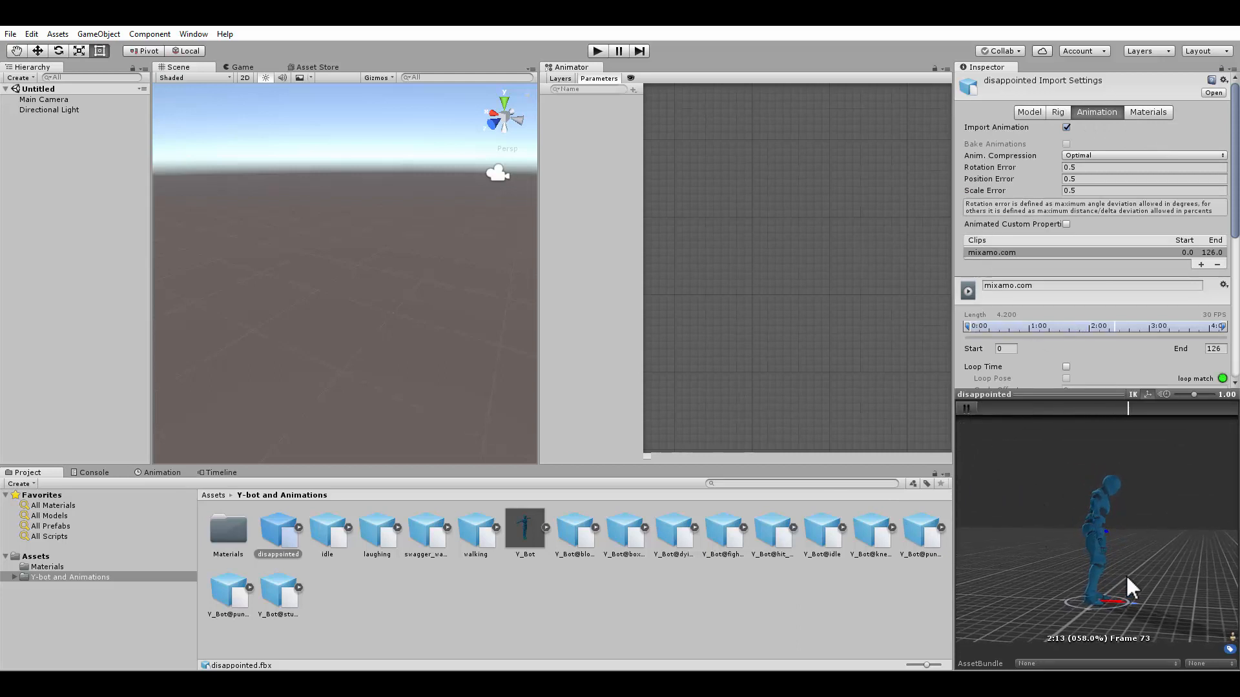
Rename the disappointed animation's clip to disappointed
alt+drag(1125, 575, 1067, 580)
alt+middle_drag(1068, 580, 1052, 559)
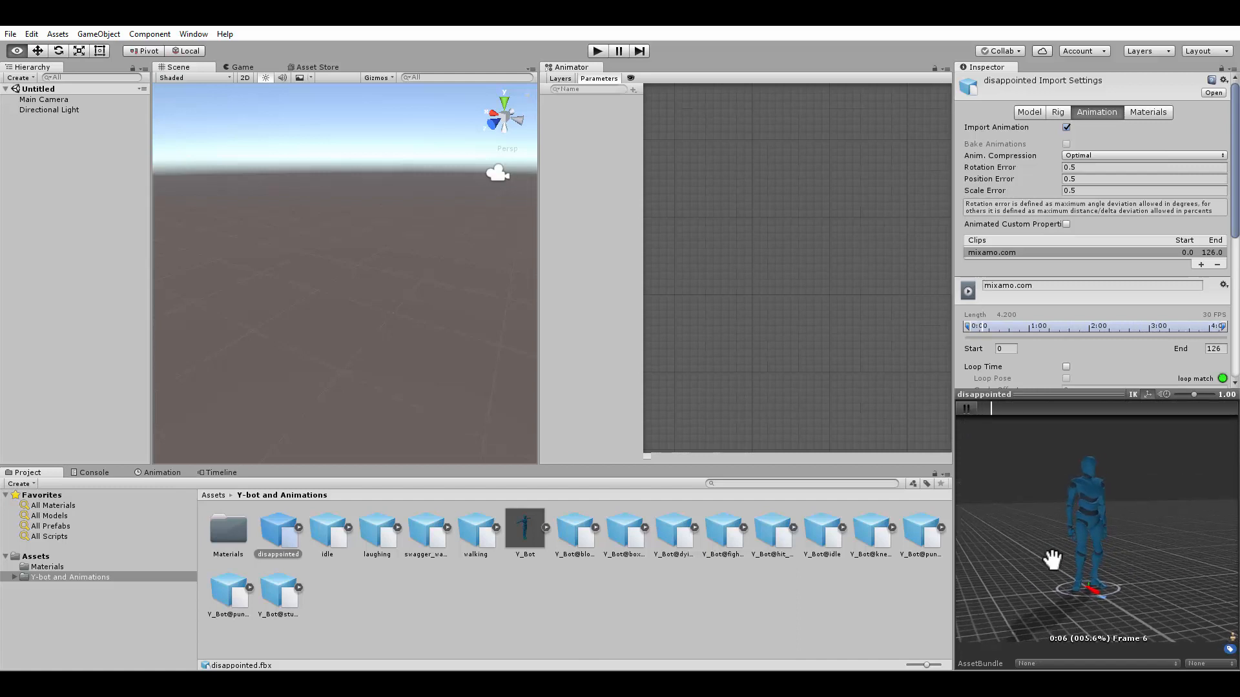
scroll(1051, 559, up, 3)
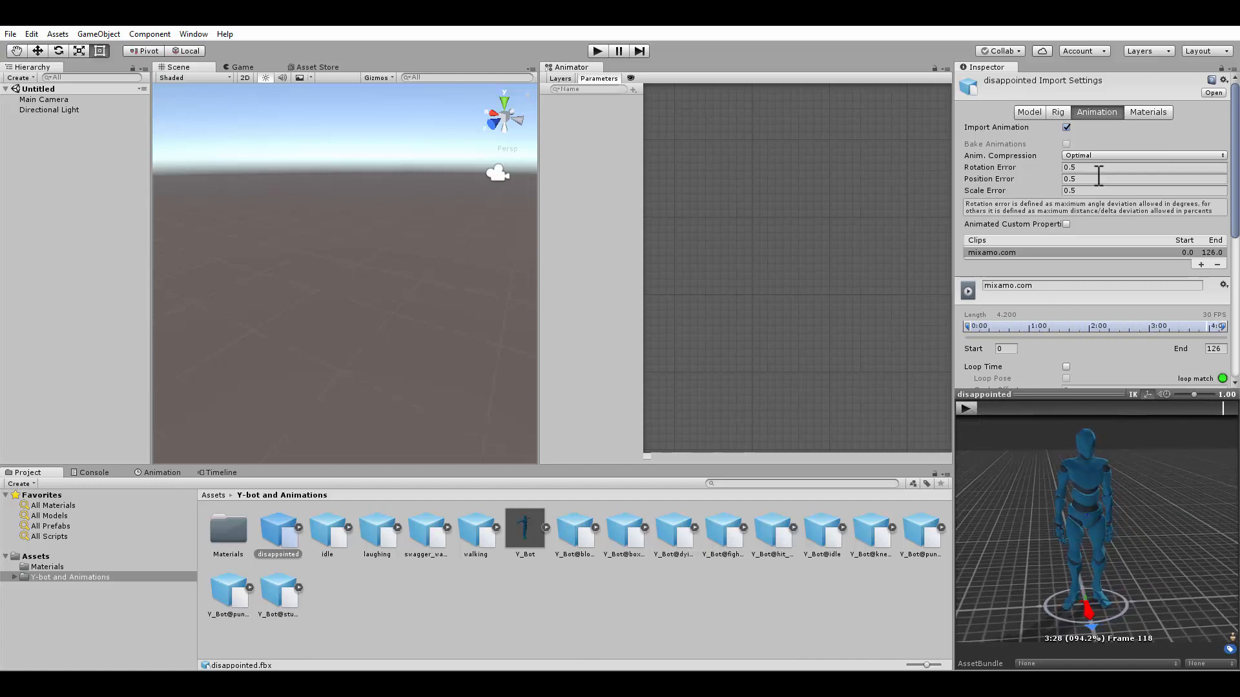
click(1059, 115)
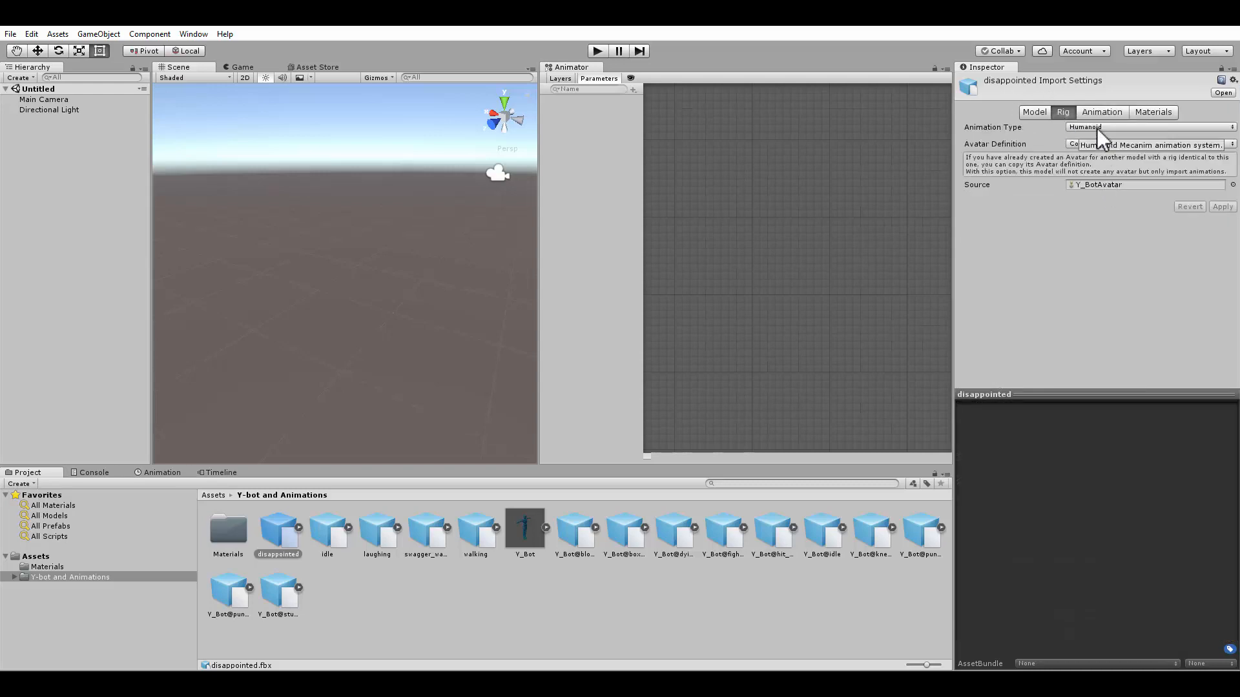
click(1112, 111)
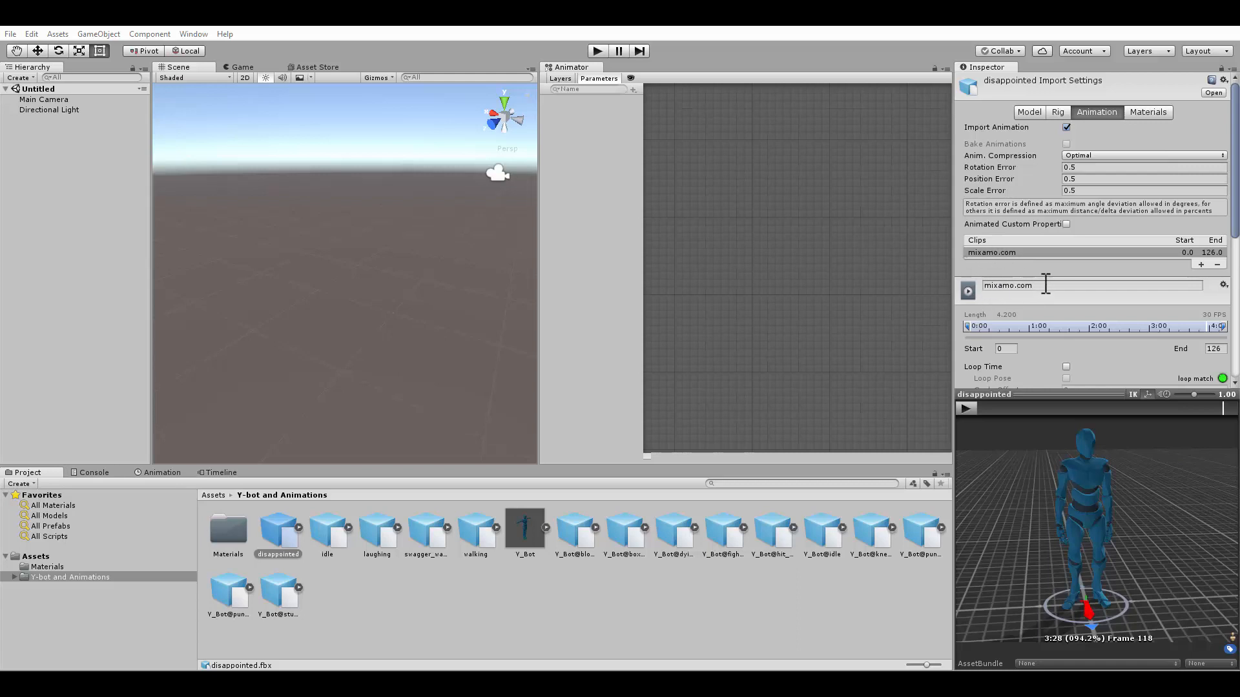
click(1012, 286)
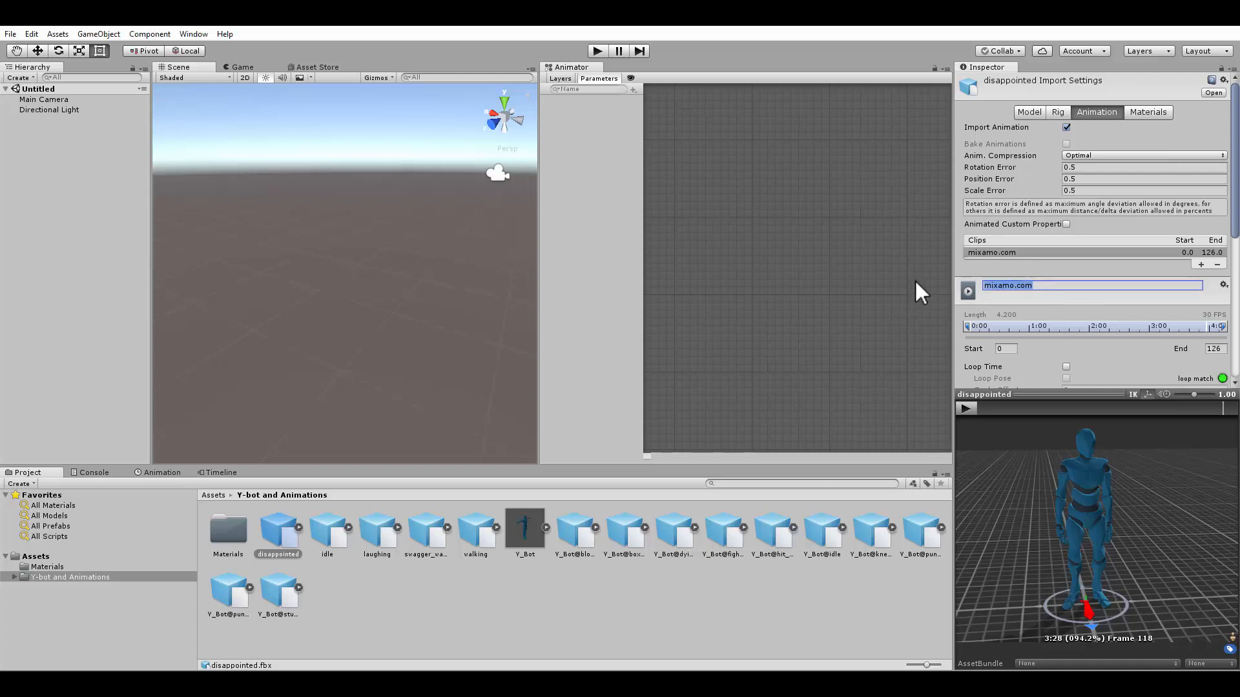
text(disappointed)
key(Return)
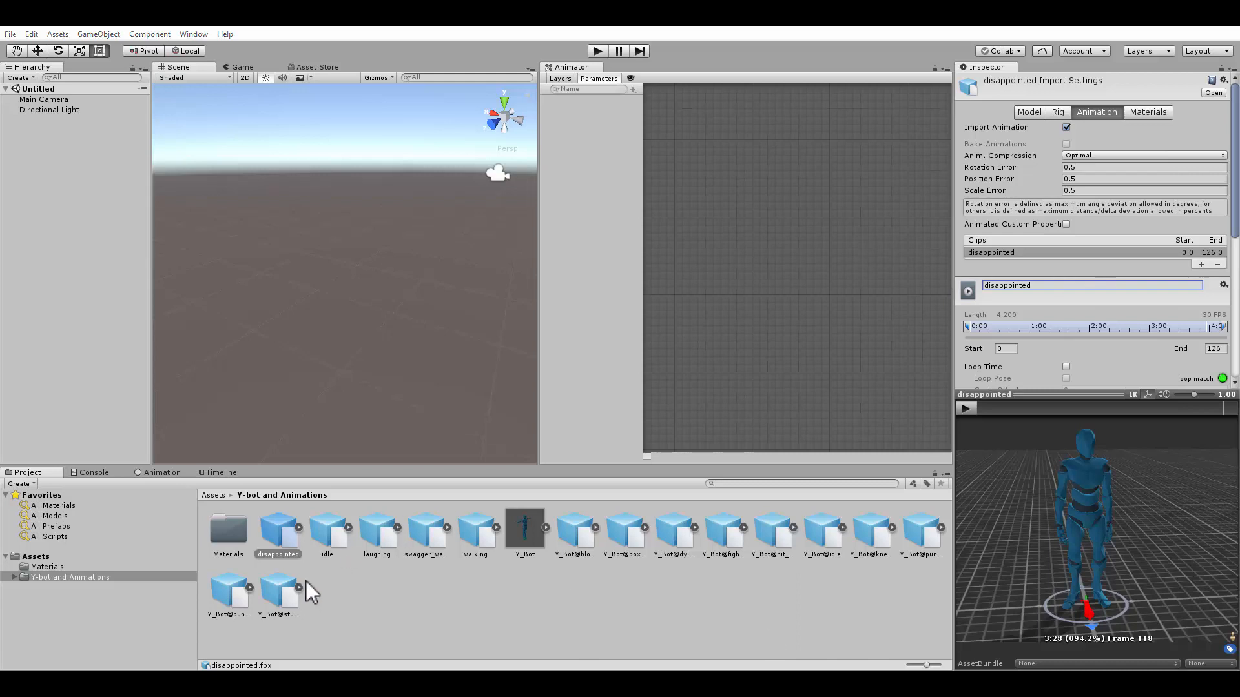
Select the idle animation and set its rig Animation Type to Humanoid
click(331, 530)
click(659, 381)
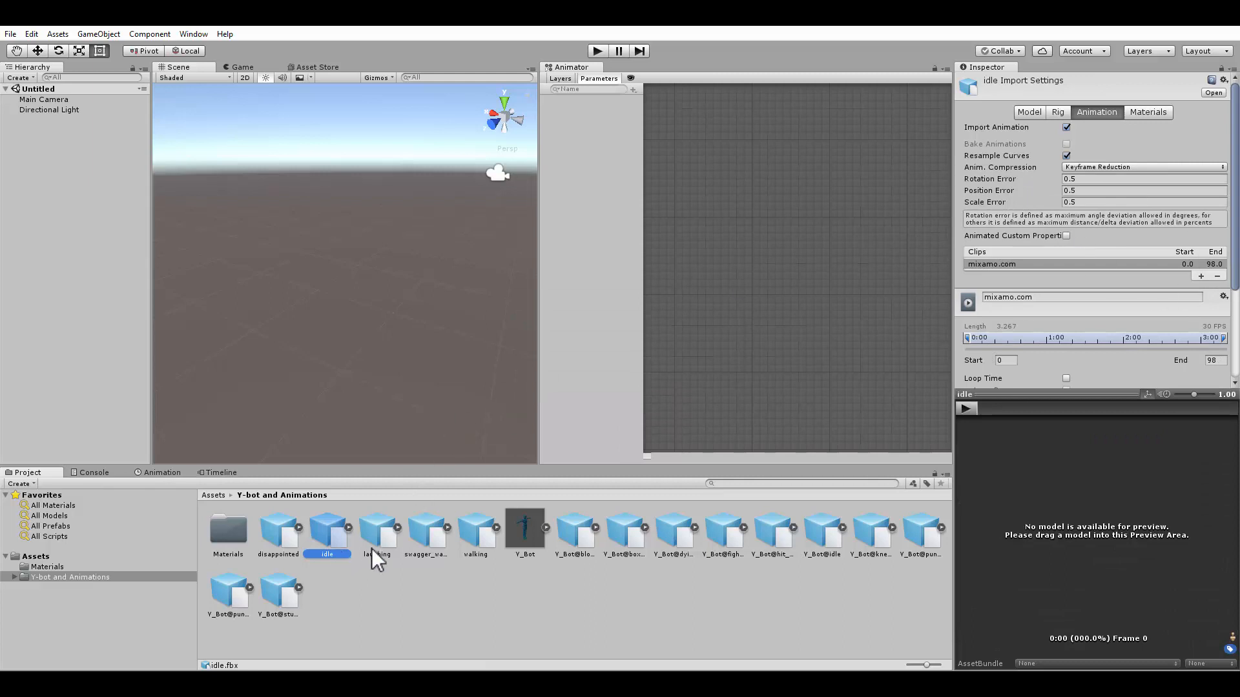
click(1057, 112)
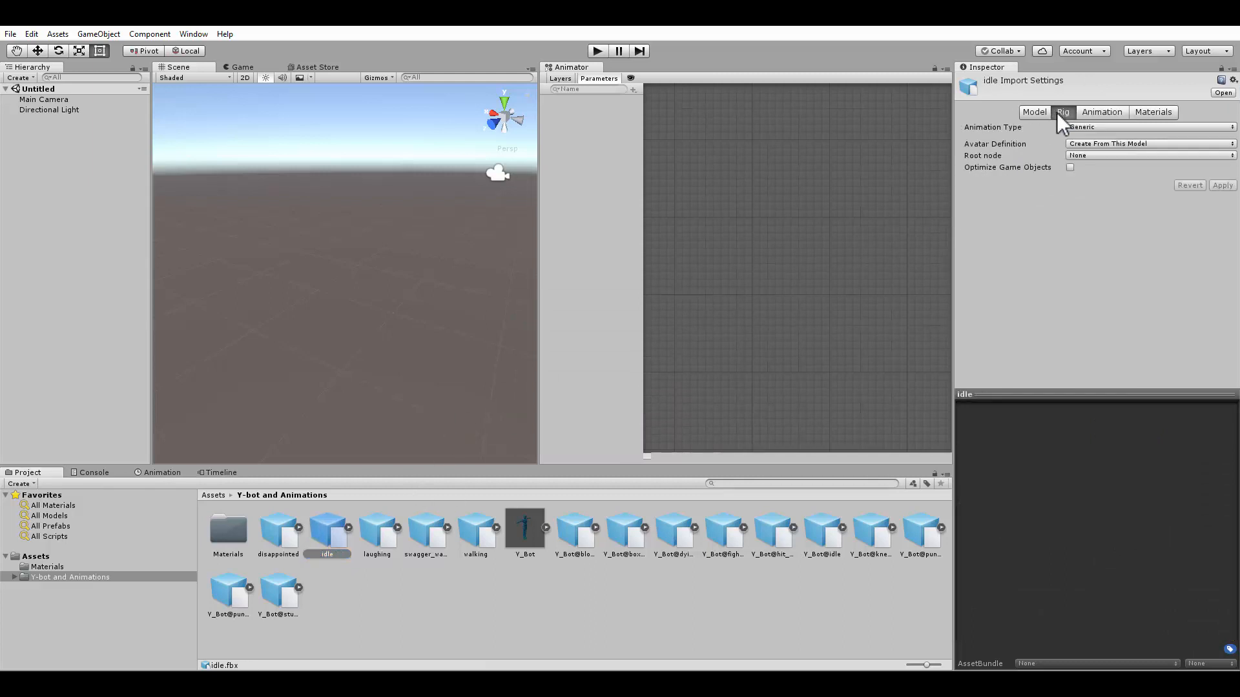
click(1088, 127)
click(1090, 184)
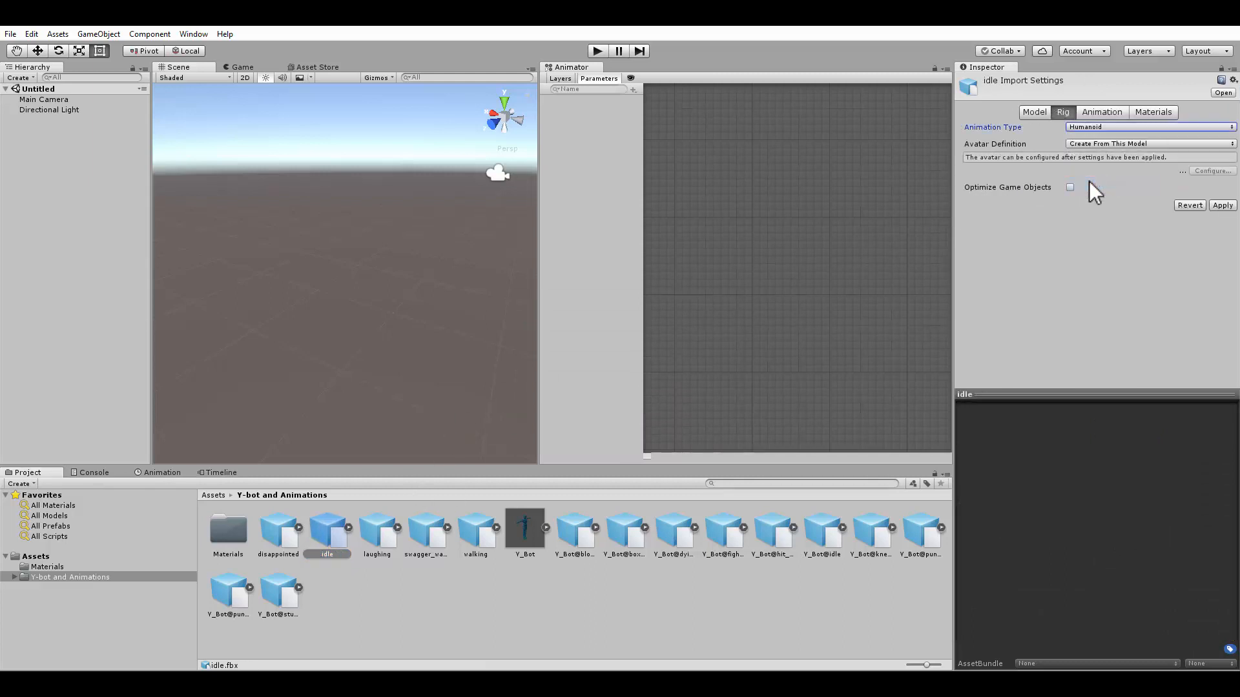
Set the idle rig to copy from another avatar, choose Y_BotAvatar as source, and apply
click(1136, 143)
click(1118, 172)
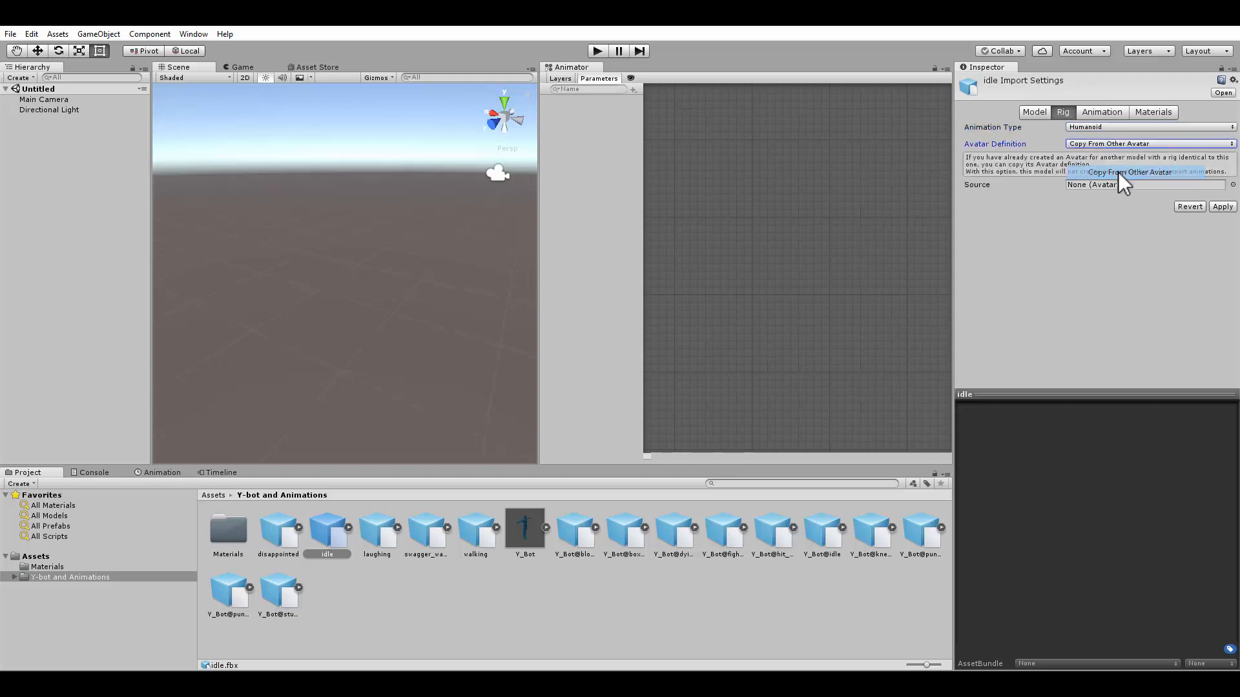
click(1230, 185)
double_click(724, 217)
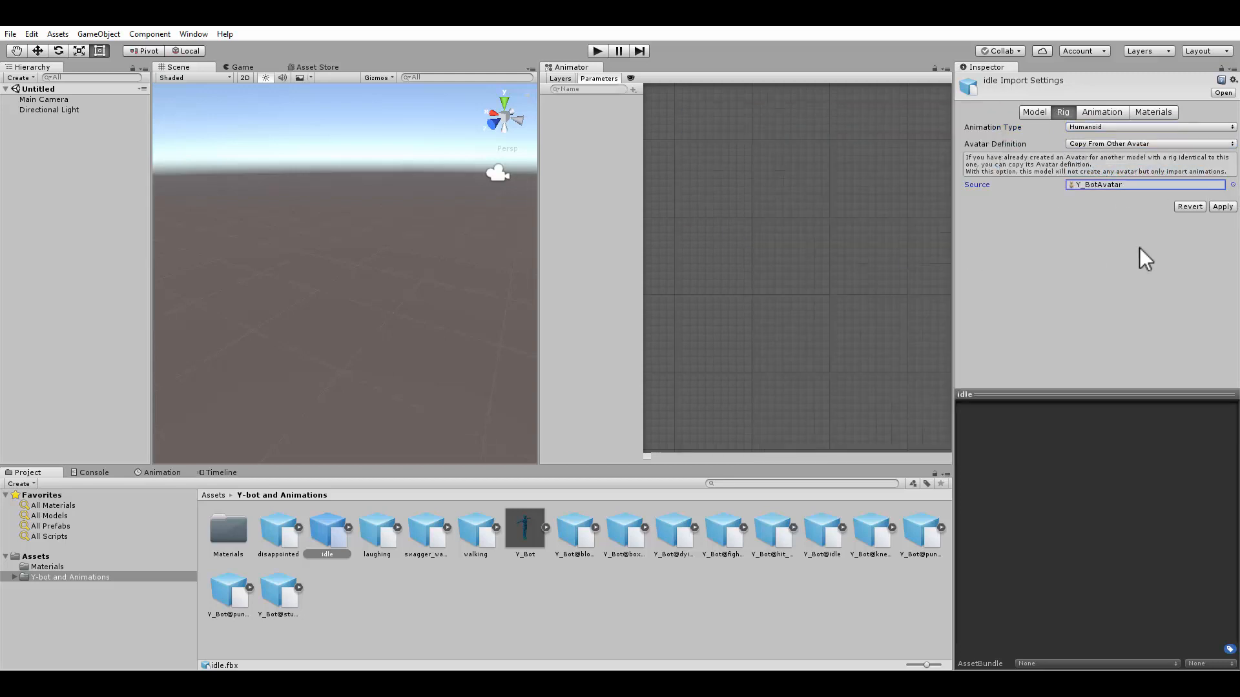
click(1222, 207)
Rename the idle animation's clip to idle
click(1106, 114)
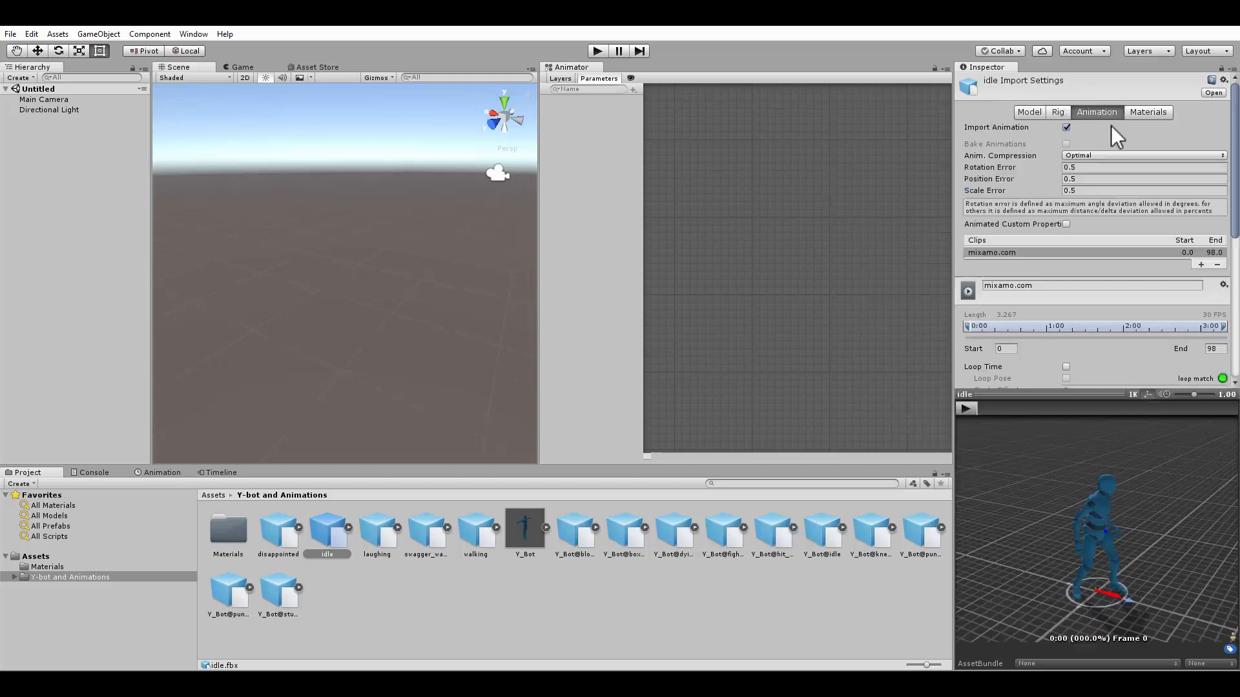
click(1070, 286)
text(idle)
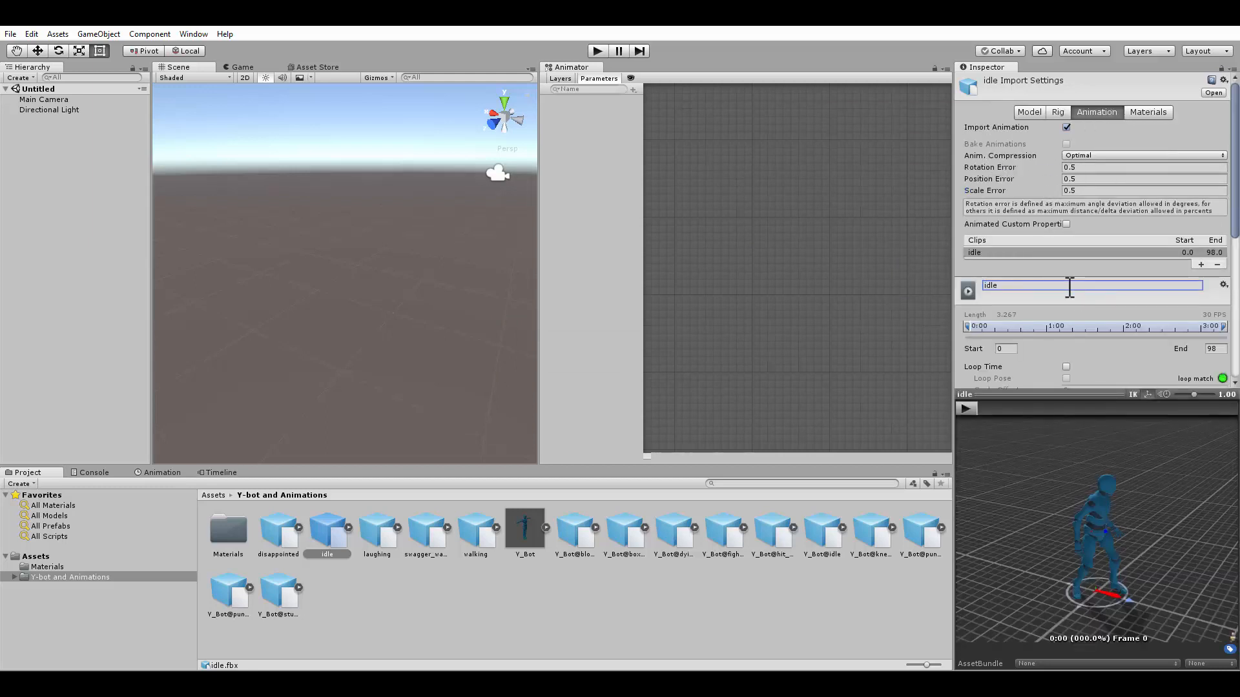
Preview the idle animation playing on the humanoid model
click(965, 408)
mouse_move(985, 575)
alt+mouse_down()
mouse_move(1025, 572)
mouse_move(988, 556)
mouse_move(969, 567)
mouse_move(1010, 571)
alt+mouse_up()
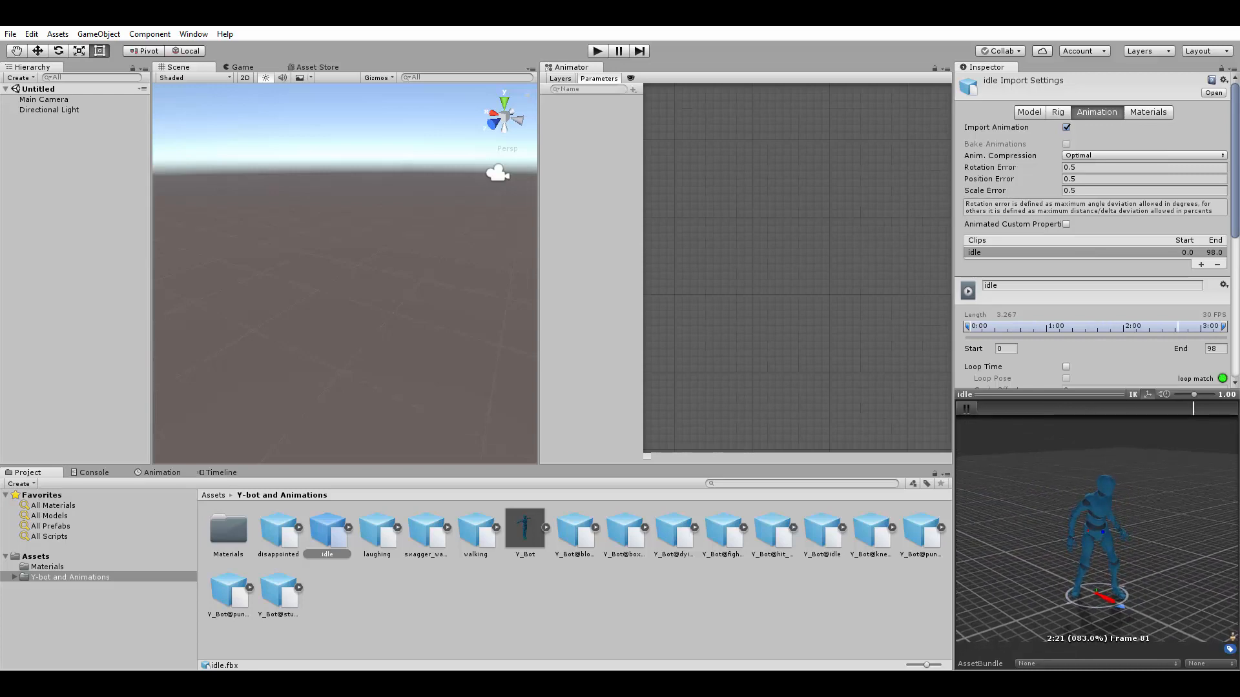
click(966, 408)
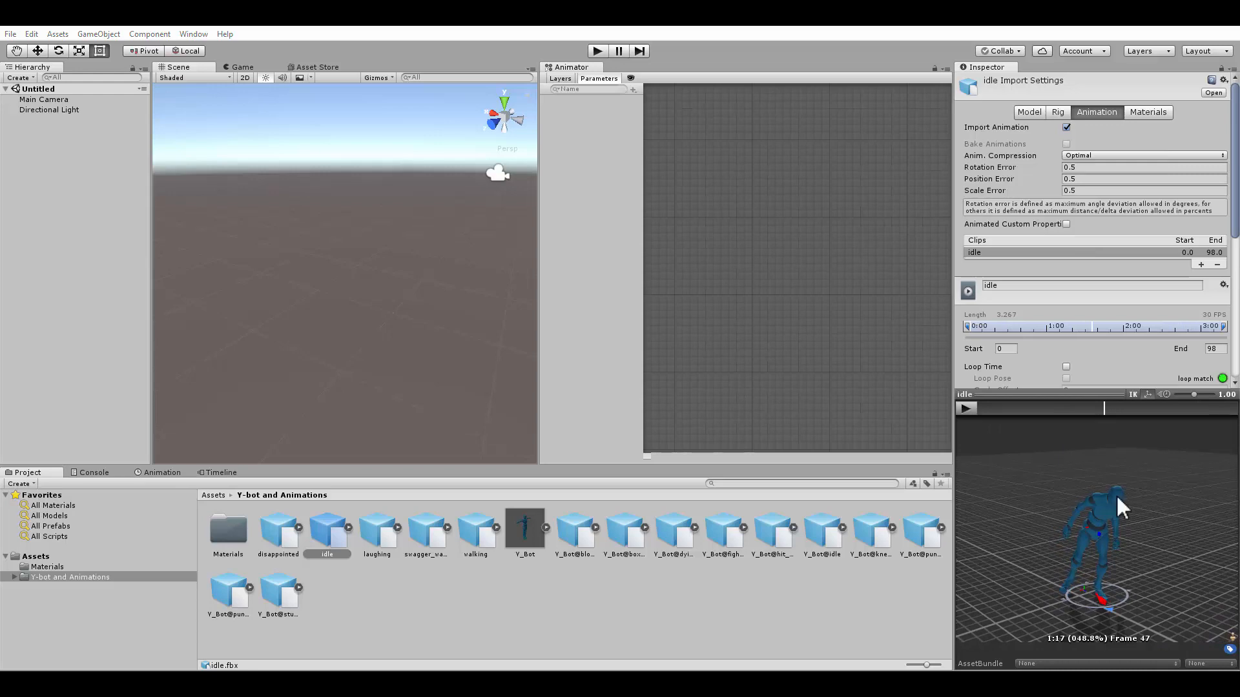
drag(1026, 515, 336, 535)
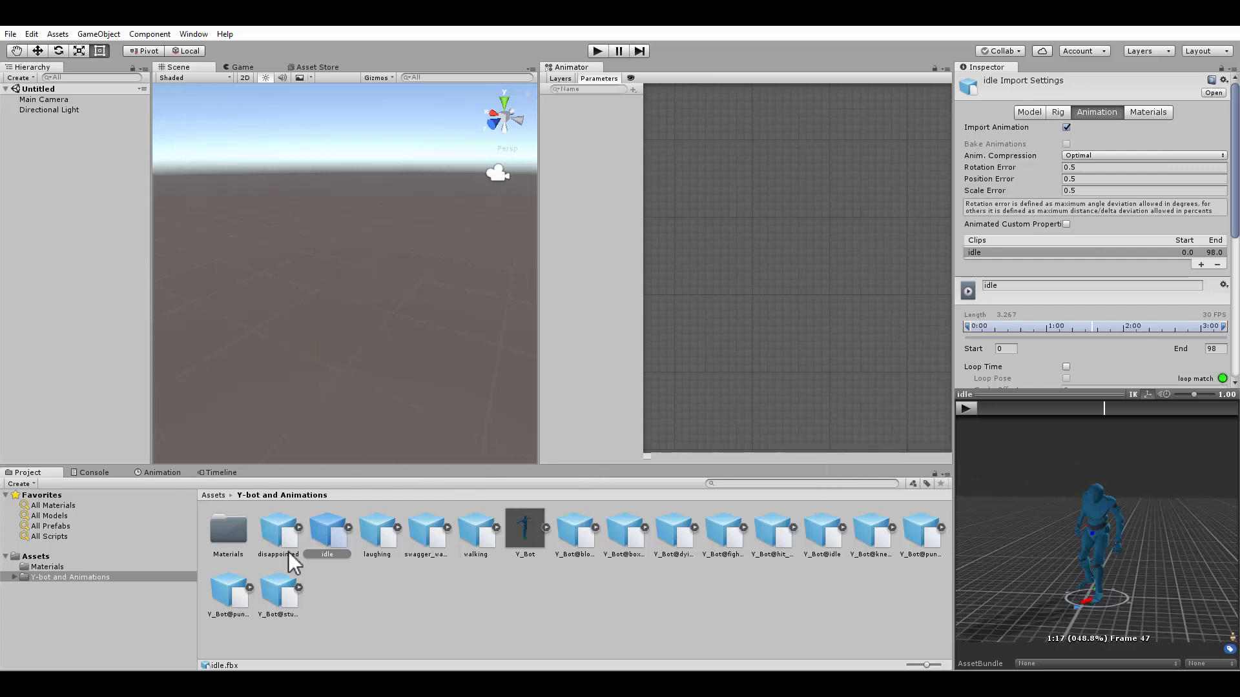
Place the Y_Bot model into the scene and reset its transform to the origin
click(532, 524)
click(652, 382)
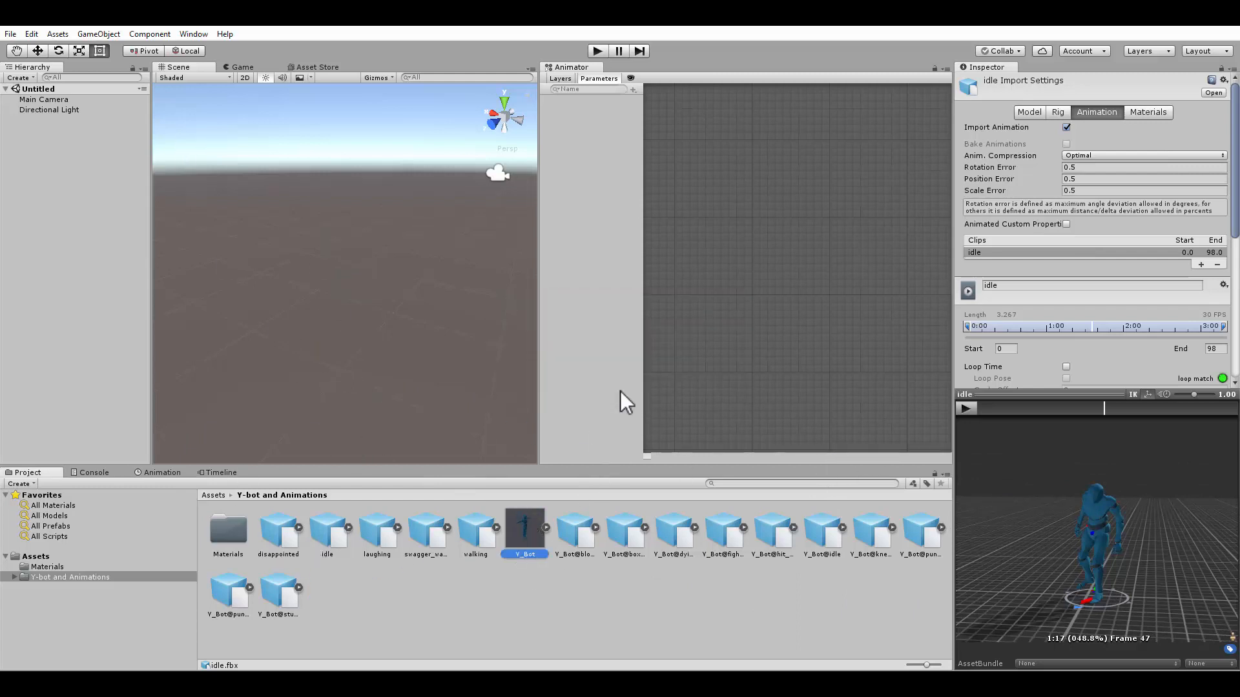
drag(518, 521, 349, 310)
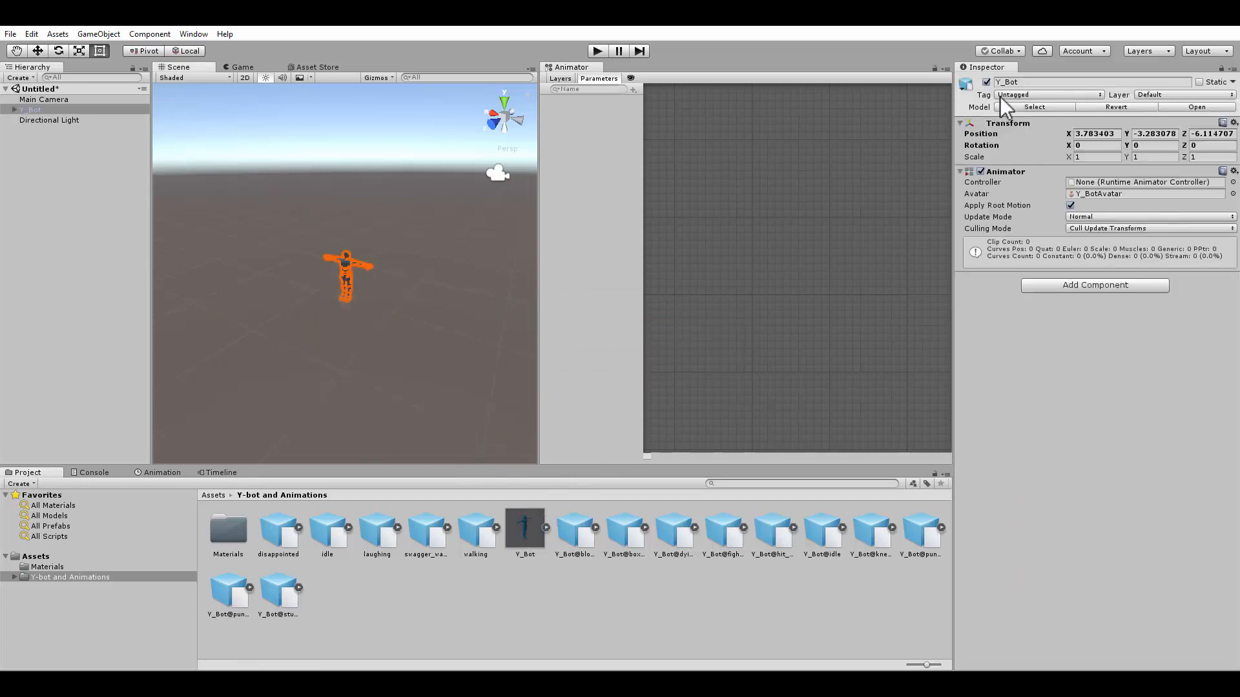
click(1233, 122)
click(1124, 138)
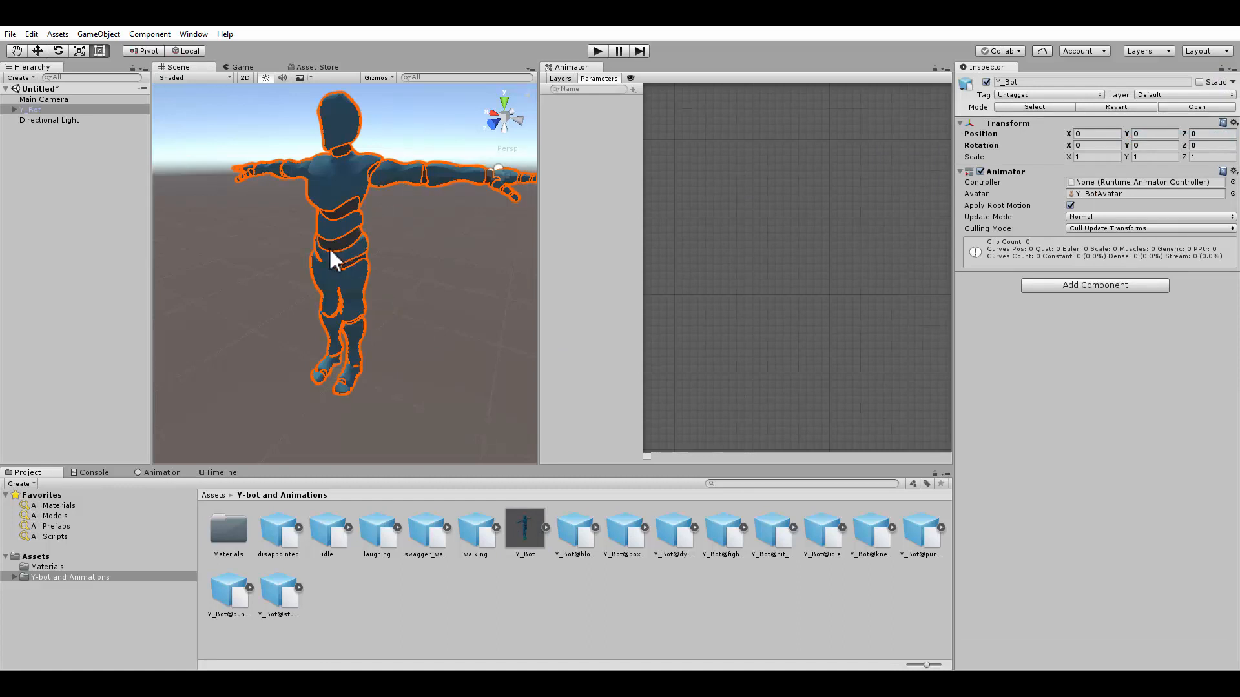
Open the Timeline window
scroll(307, 257, down, 4)
alt+drag(307, 257, 239, 313)
scroll(291, 297, up, 5)
scroll(239, 310, down, 3)
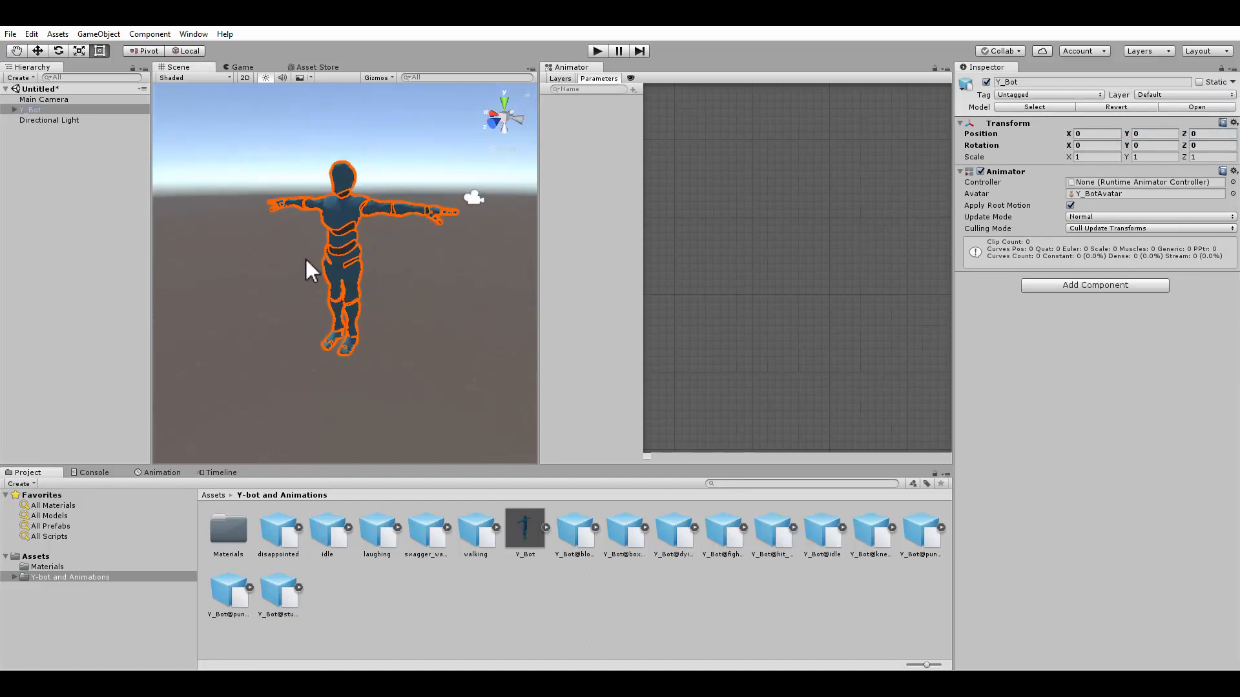
click(63, 188)
click(219, 473)
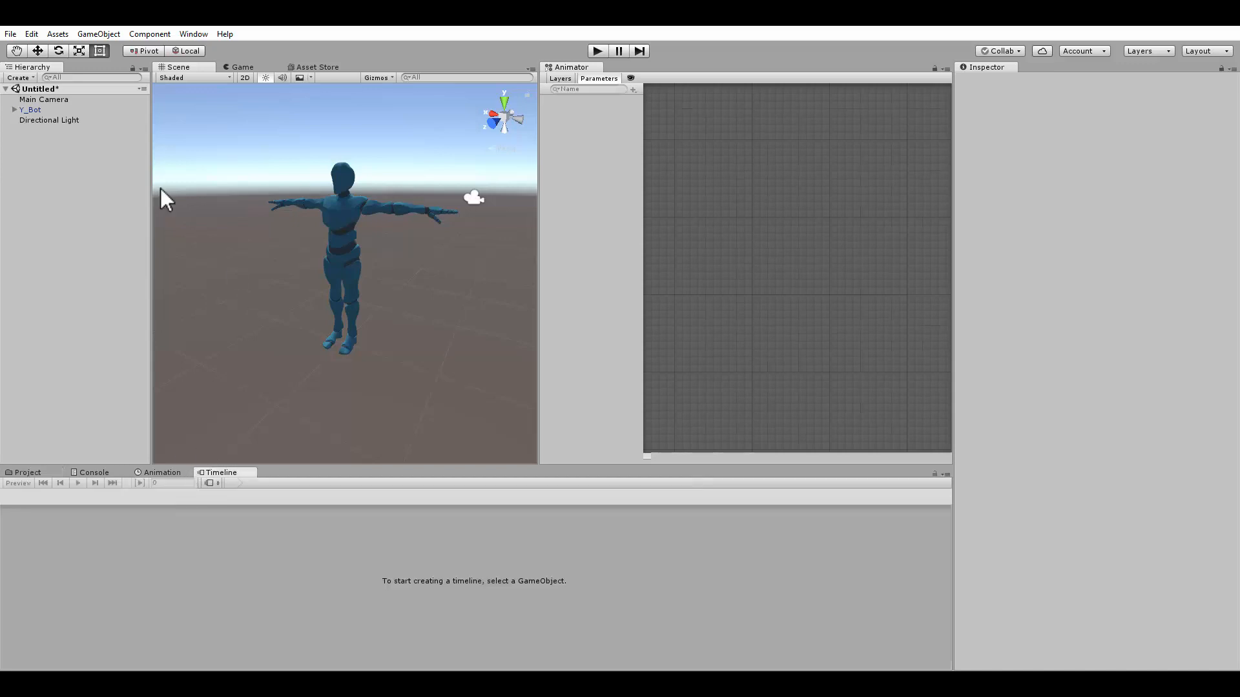
click(32, 110)
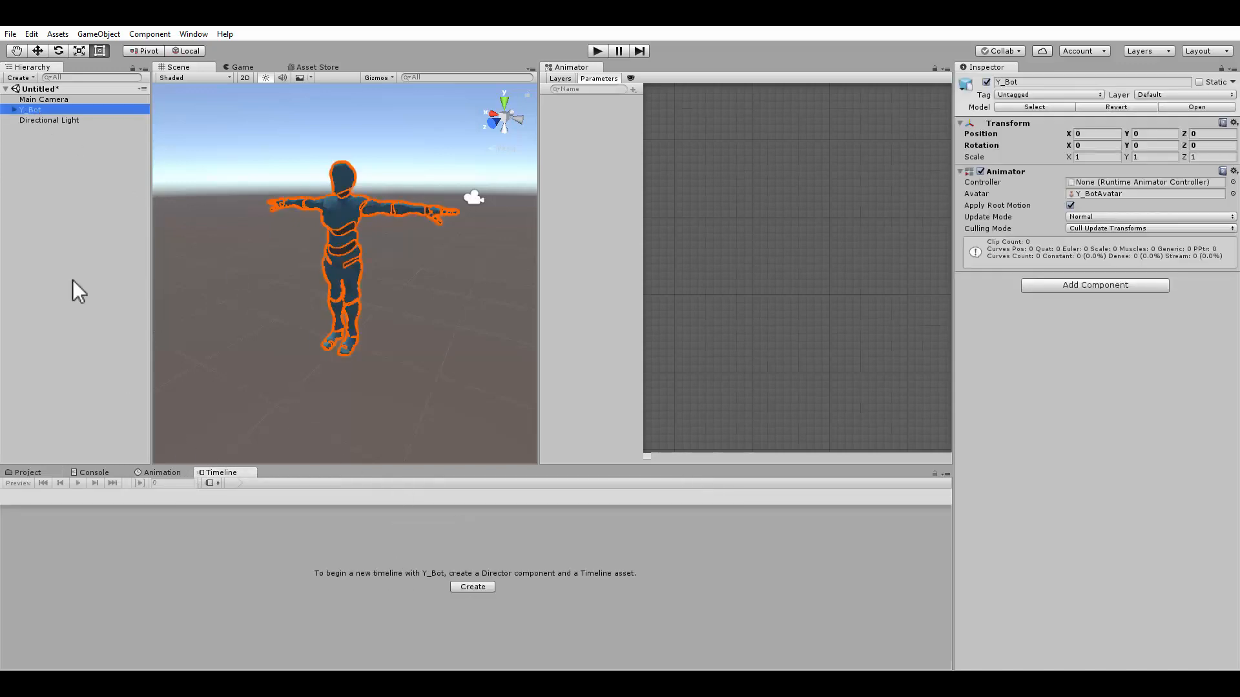
click(46, 185)
Create an empty GameObject named Timeline and create a timeline asset for it saved as TimelineTimeline.playable
click(98, 33)
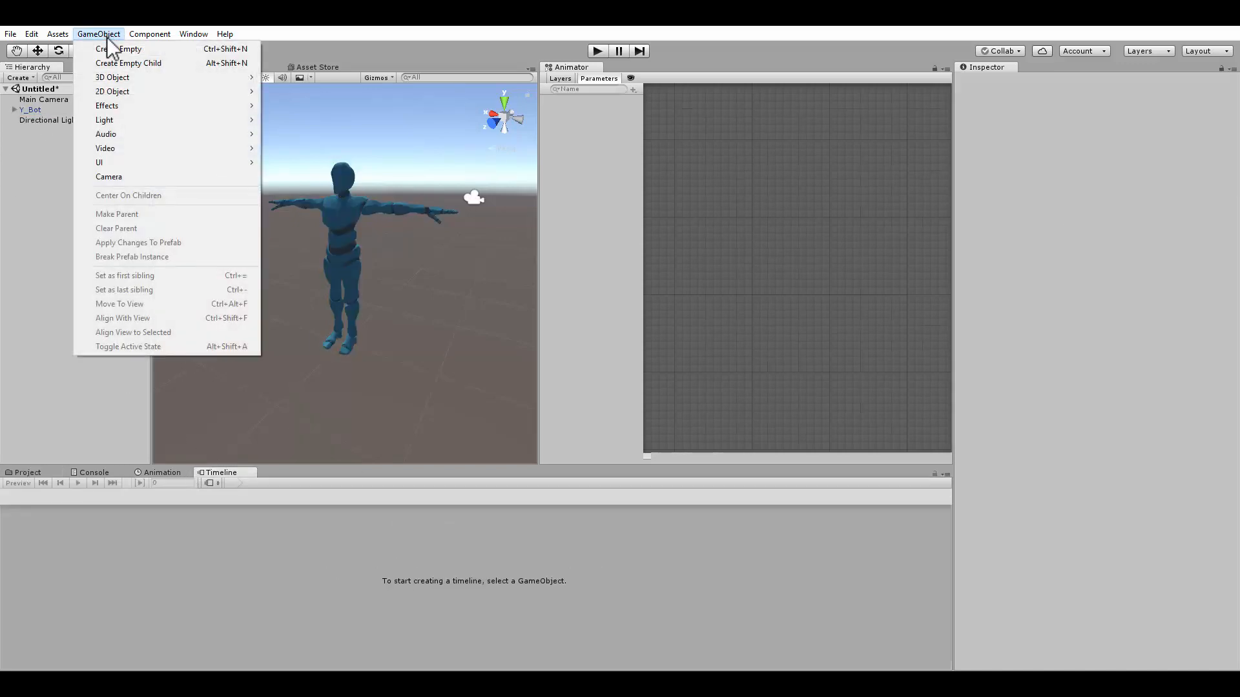
click(111, 49)
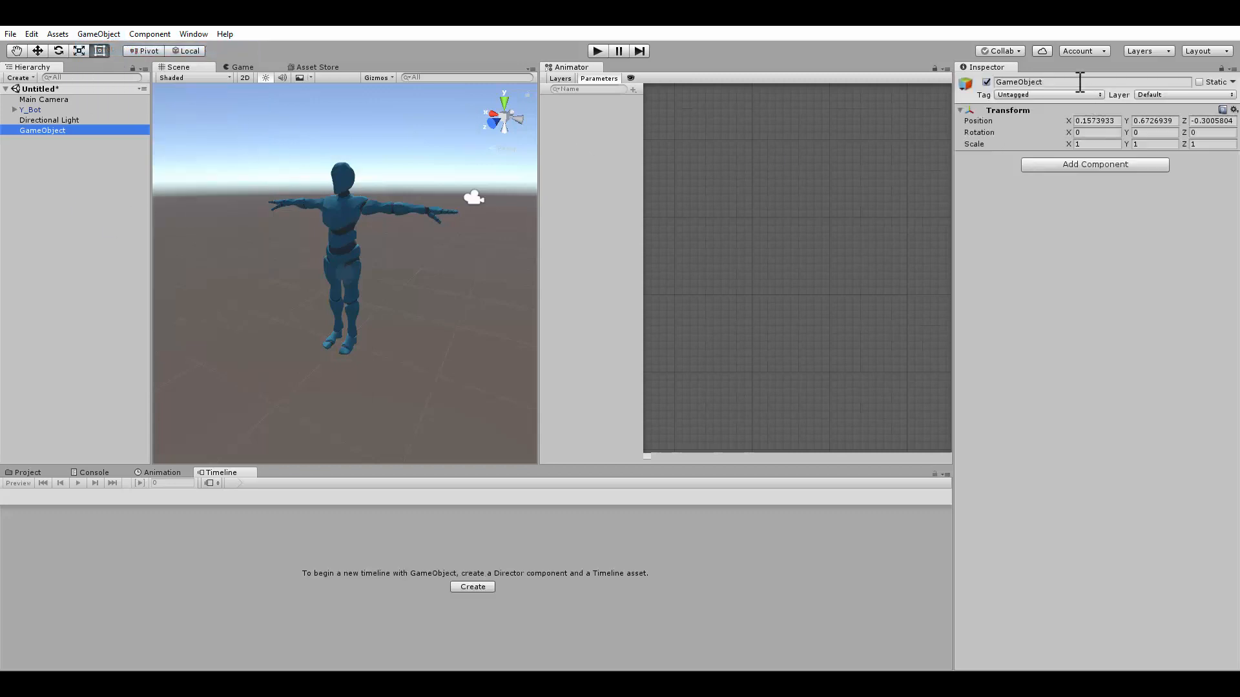
click(1078, 82)
text(Time)
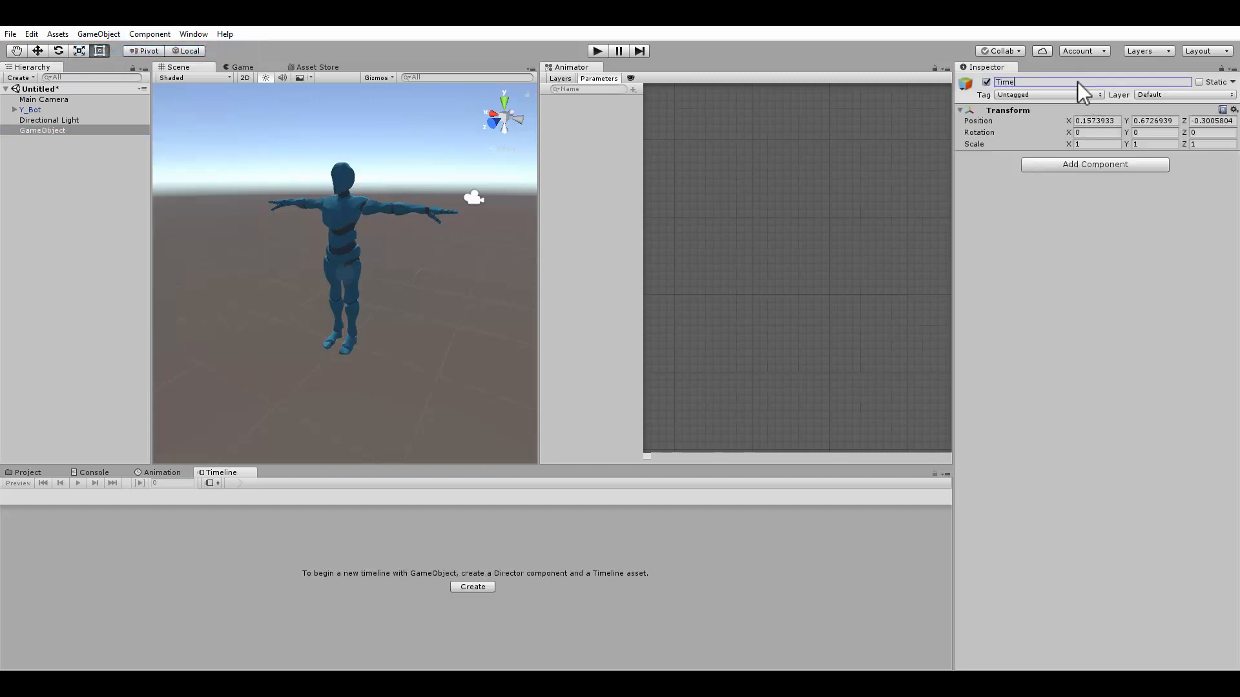
text(line)
key(Return)
click(473, 587)
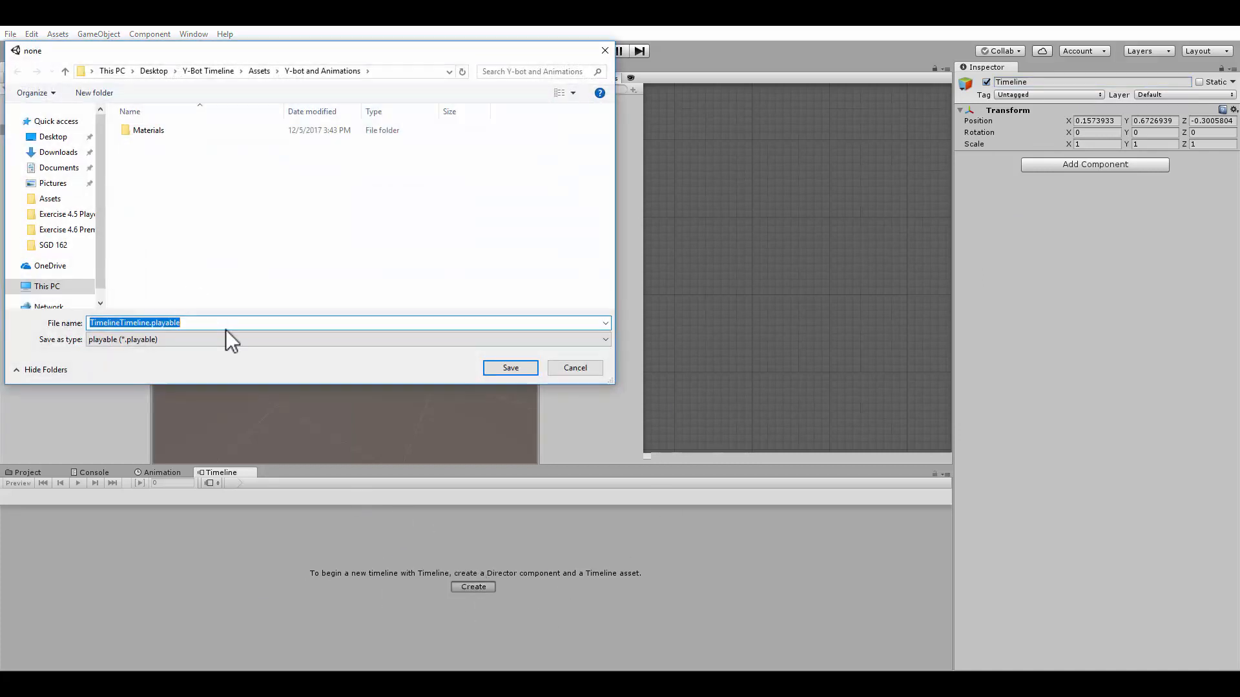
click(513, 368)
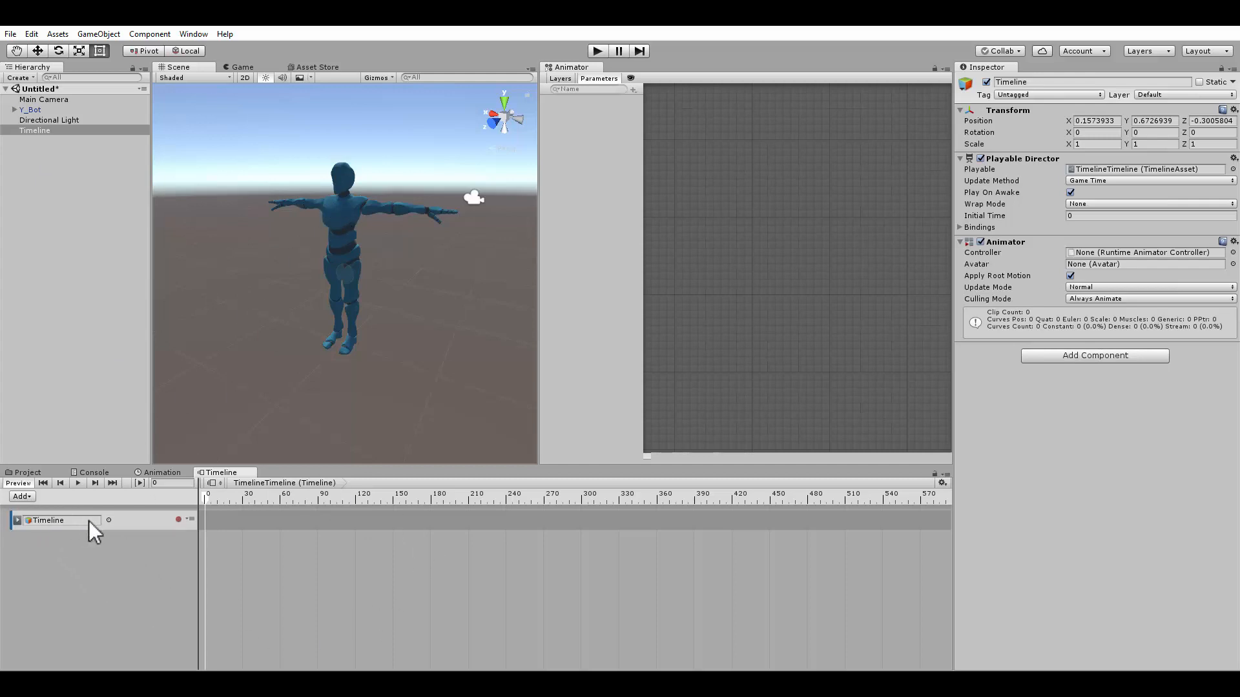
Bind the timeline's animation track to the Y_Bot object
click(109, 519)
double_click(719, 183)
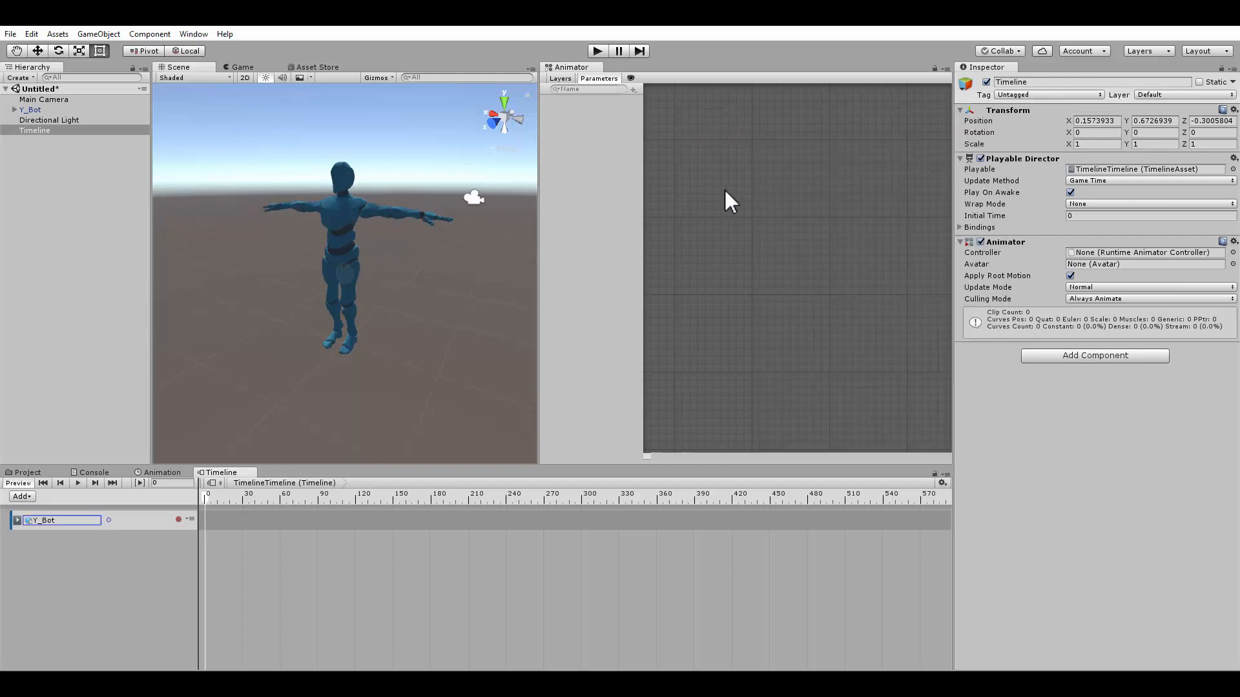
alt+drag(282, 295, 223, 310)
scroll(238, 530, up, 1)
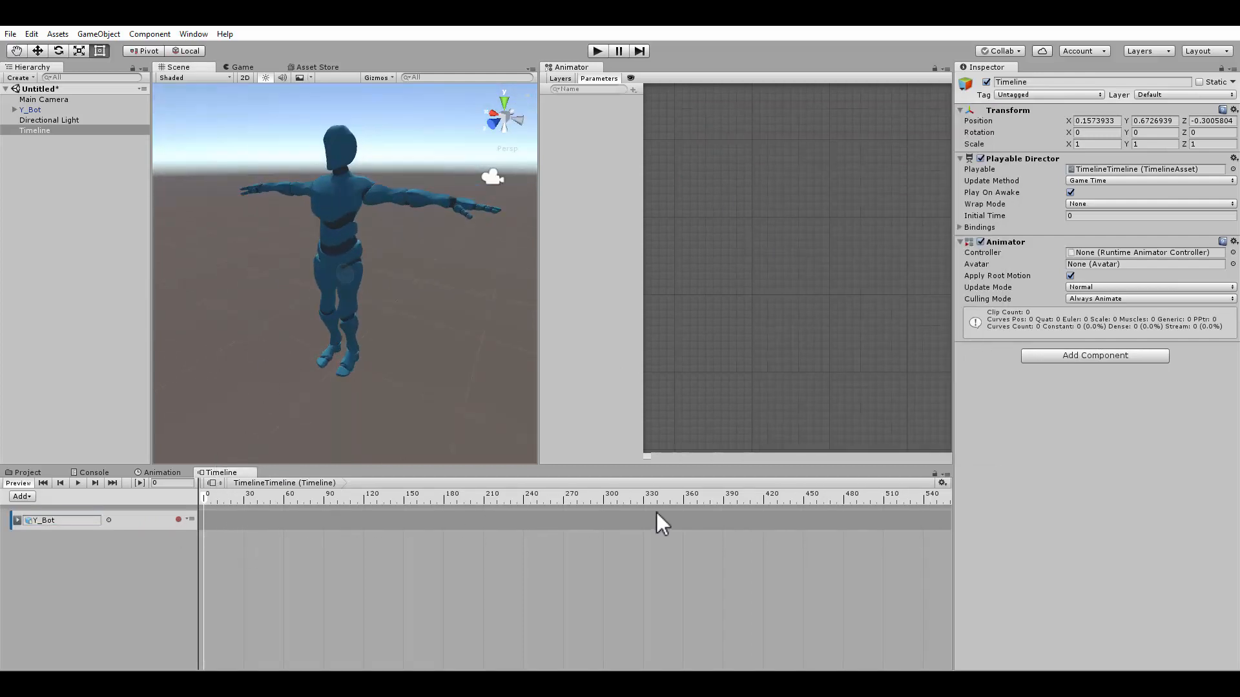
Add the idle animation clip to the Y_Bot track
click(189, 519)
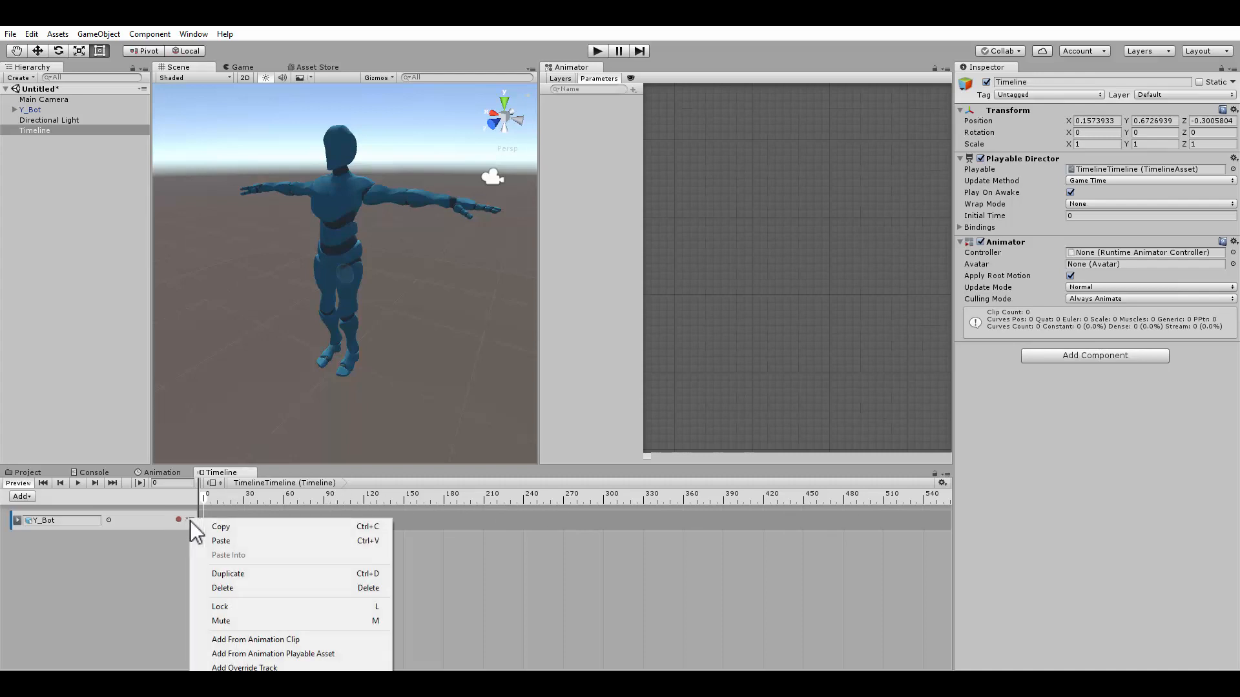
click(257, 641)
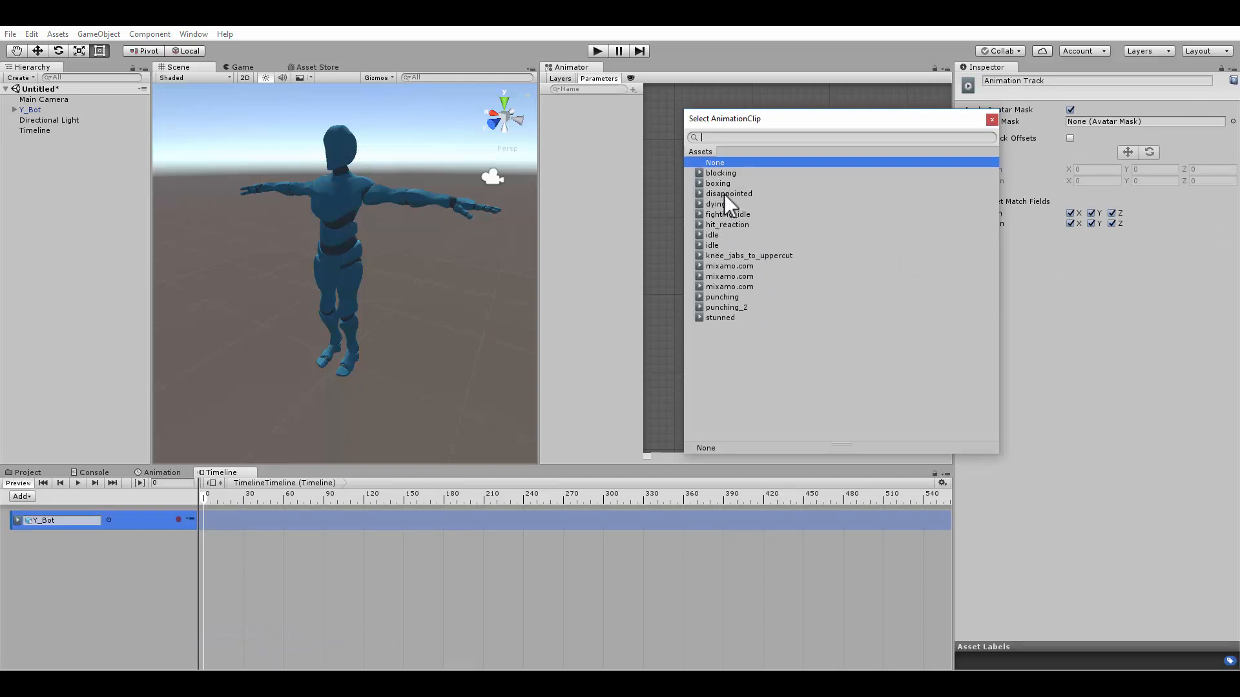
click(715, 236)
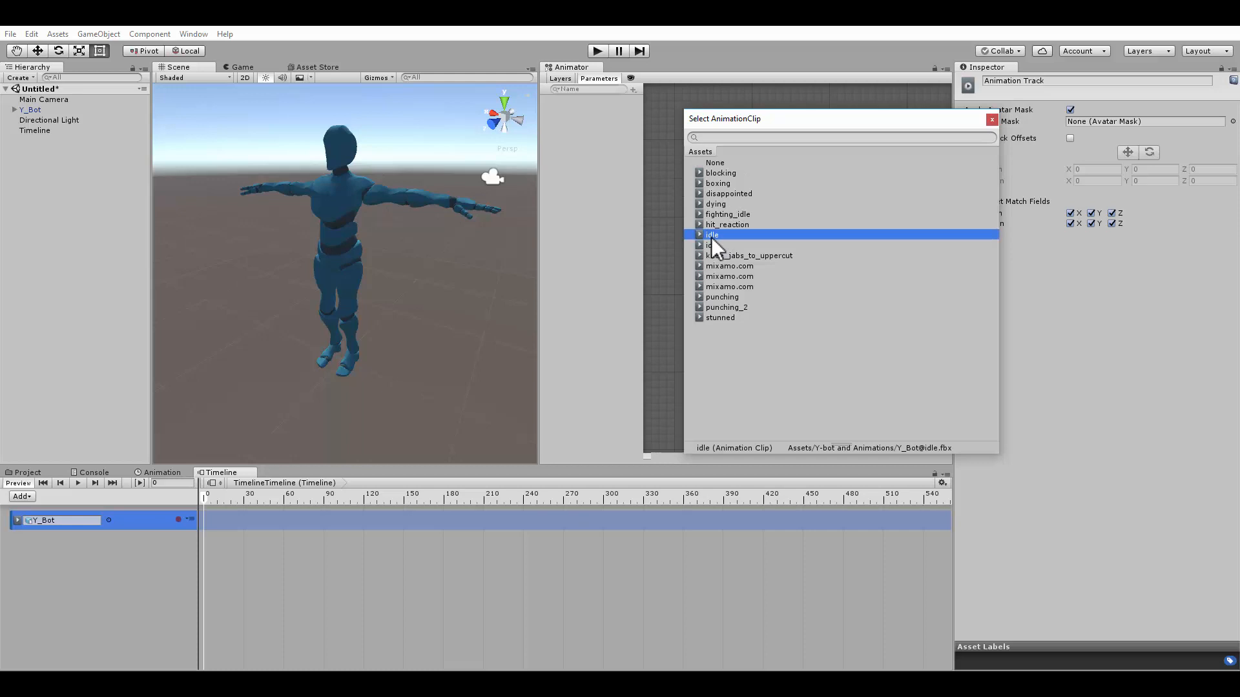
click(711, 244)
click(714, 235)
click(712, 246)
click(712, 235)
double_click(714, 245)
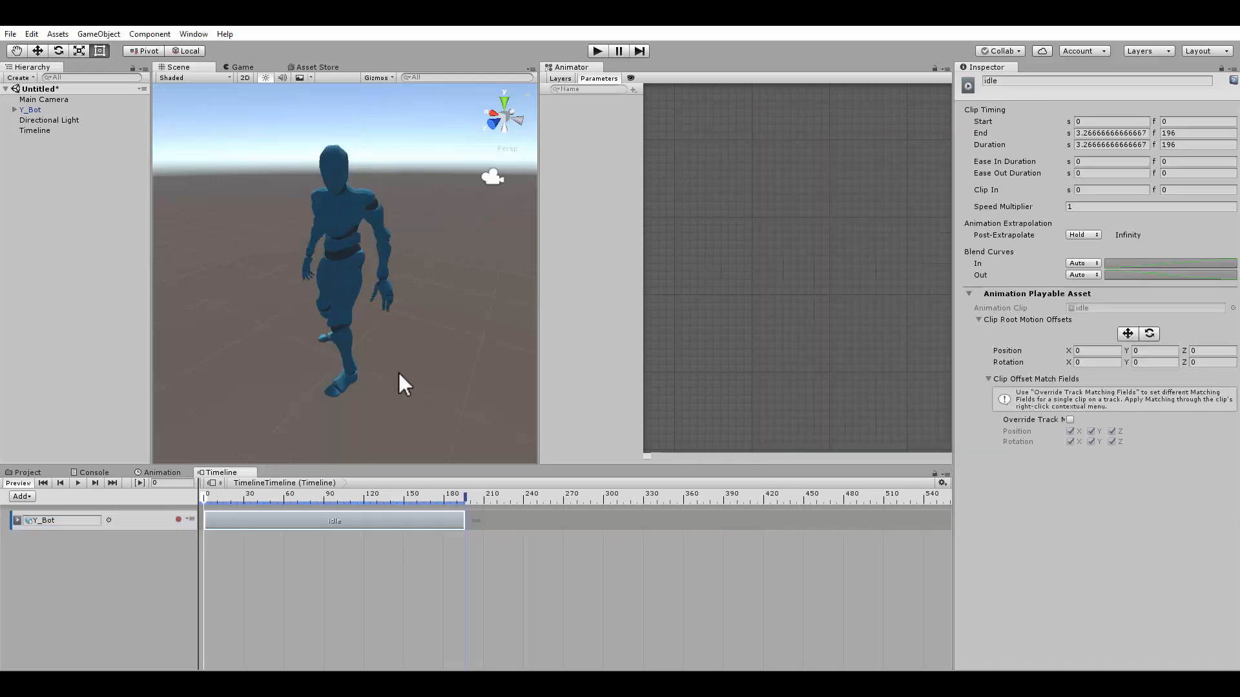
Play the timeline to preview the idle clip on Y_Bot in the scene
alt+drag(254, 370, 398, 371)
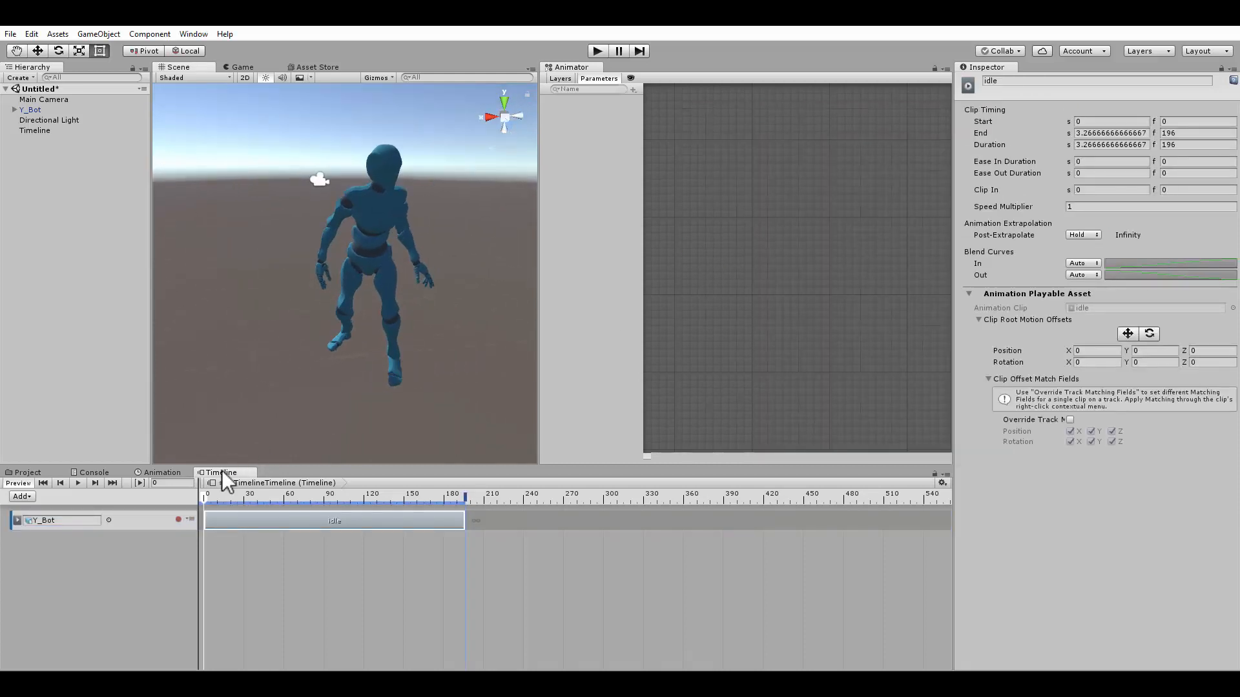
click(77, 483)
click(77, 484)
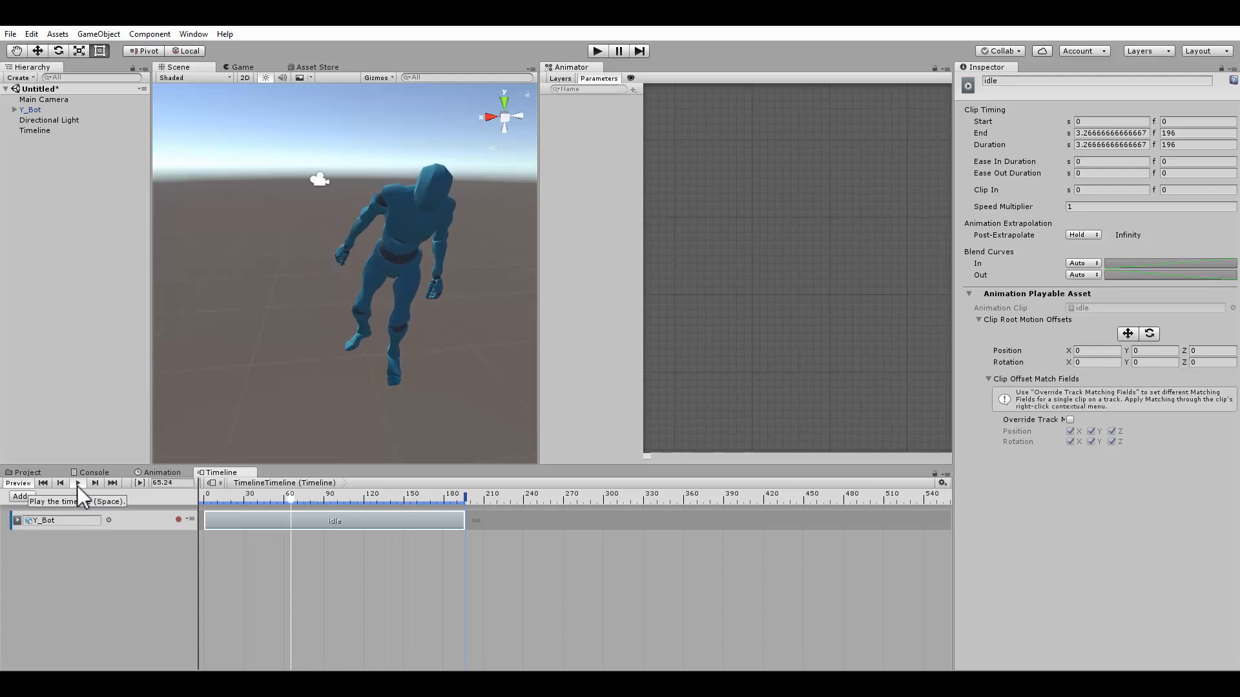
Add the disappointed animation clip to the Y_Bot track right after the idle clip
click(76, 486)
drag(395, 497, 484, 496)
right_click(504, 517)
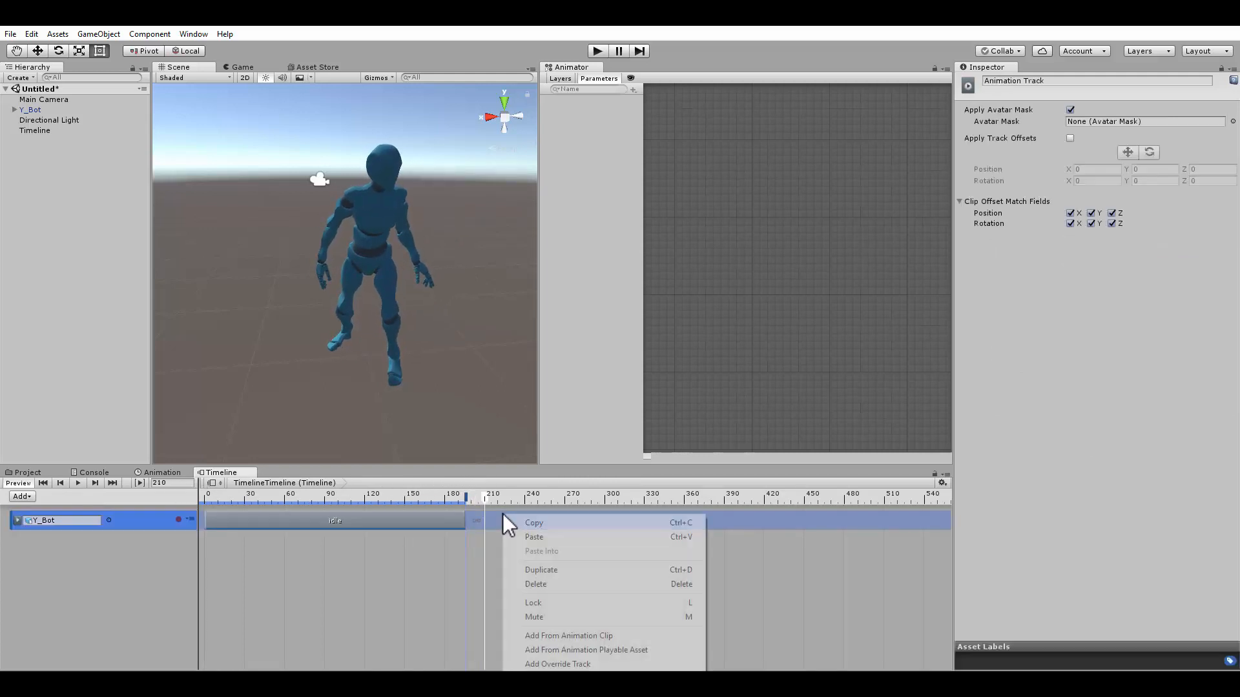
click(546, 636)
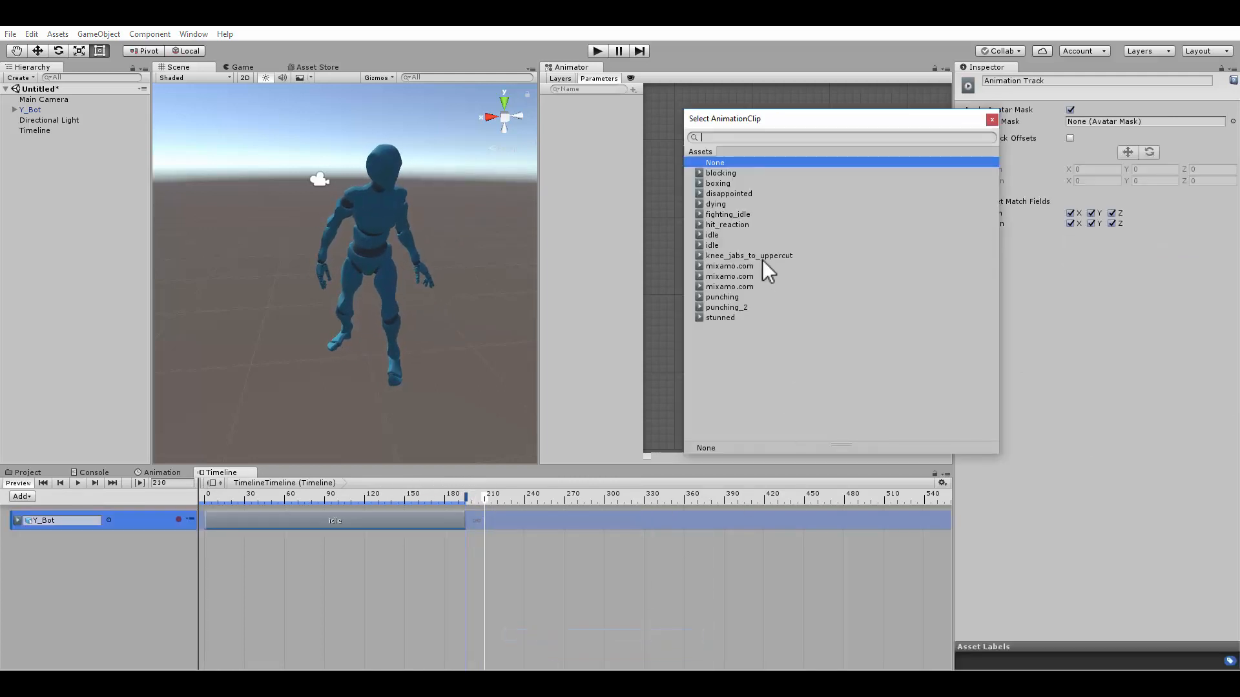
double_click(730, 194)
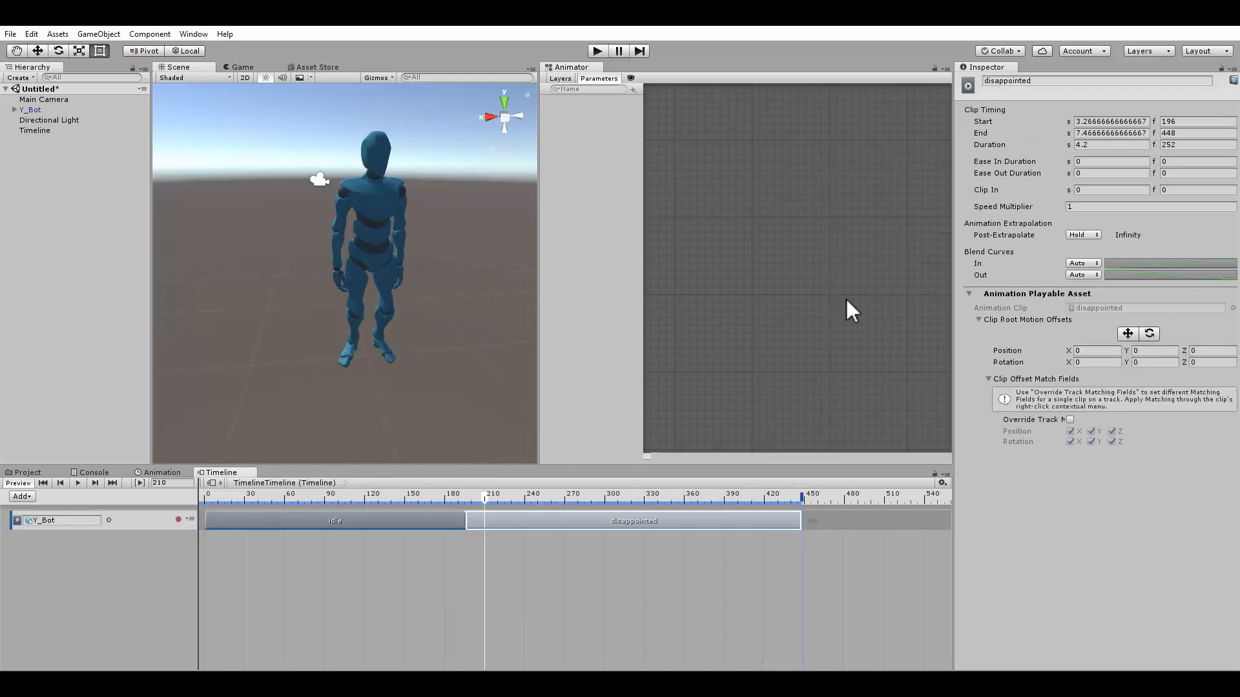
Slide the disappointed clip to start at frame 180 so it overlaps the end of idle
drag(487, 495, 425, 524)
drag(536, 521, 520, 520)
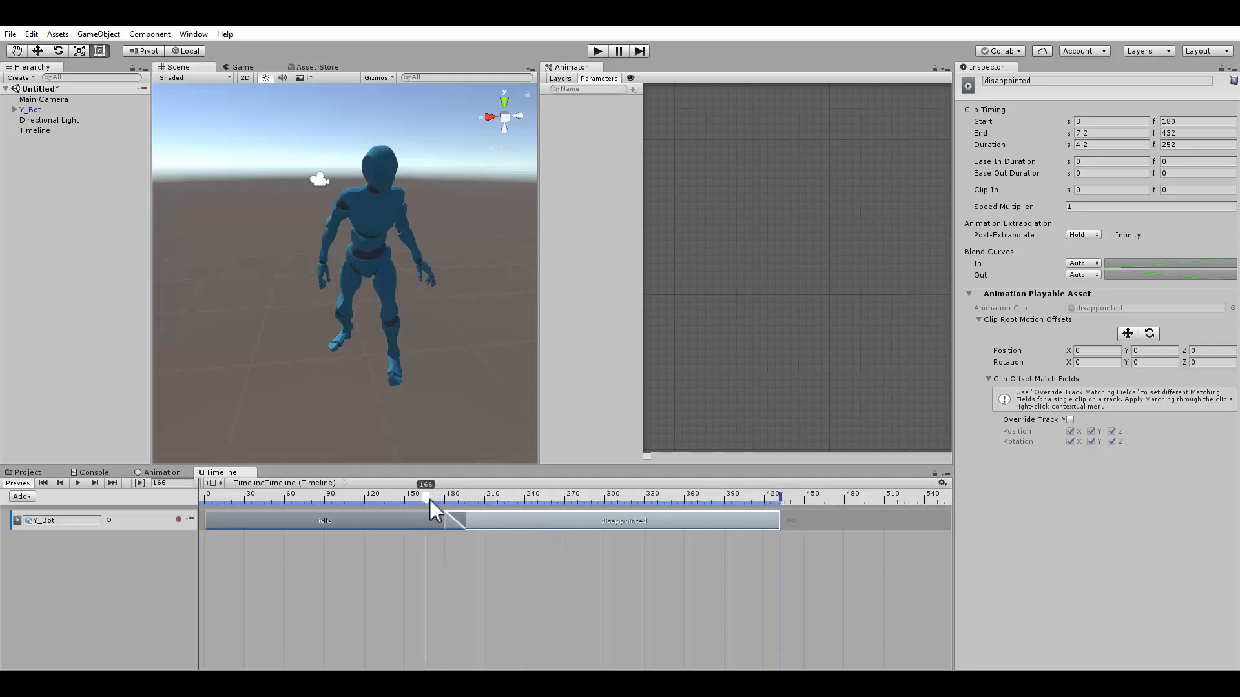
Play the timeline from the start to preview the blend between idle and disappointed
drag(429, 499, 185, 508)
click(78, 483)
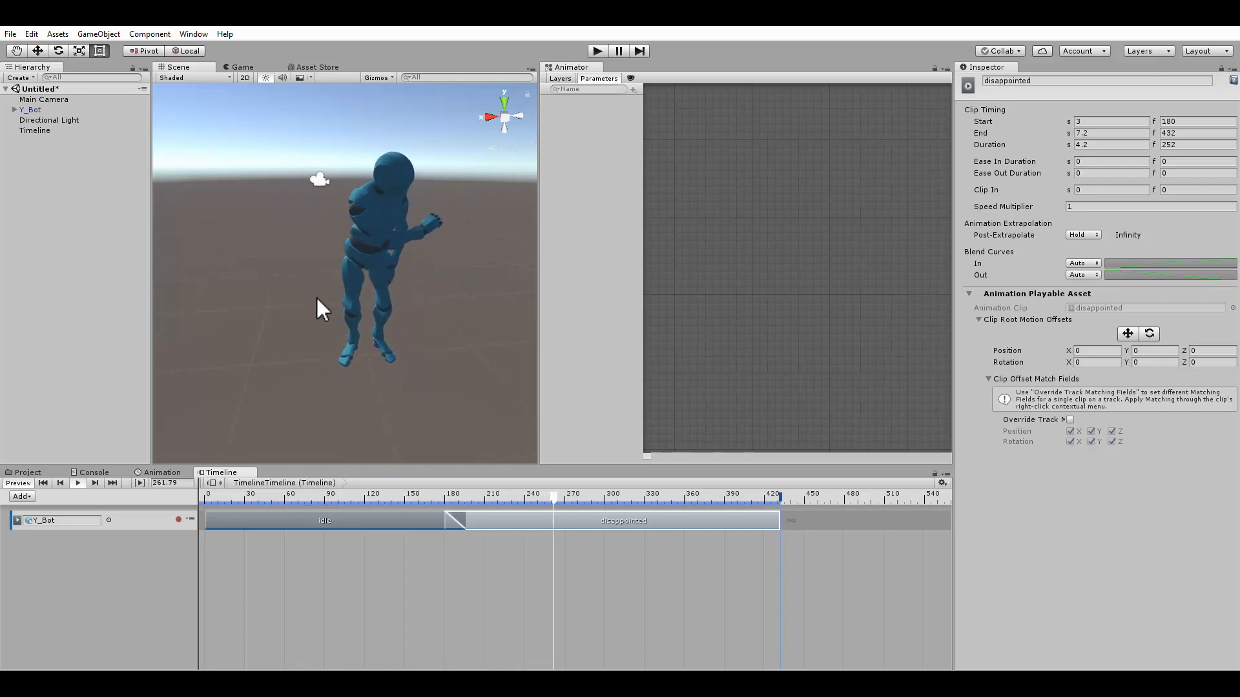
click(78, 484)
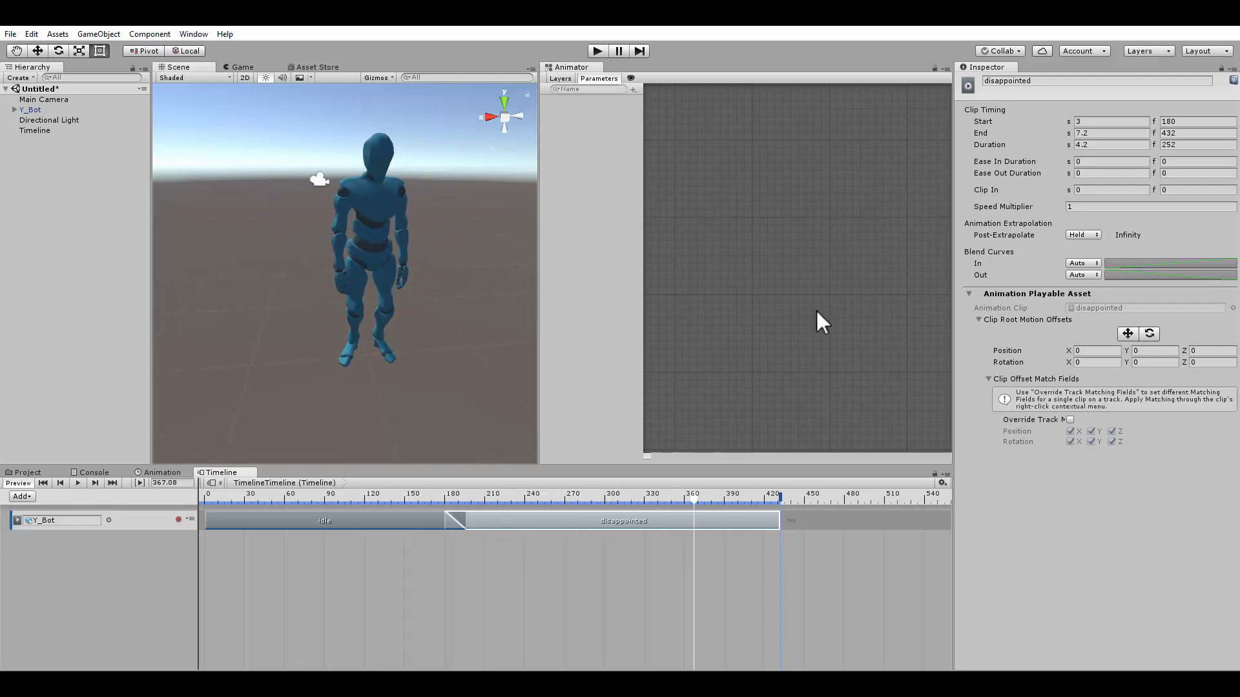
scroll(521, 559, down, 5)
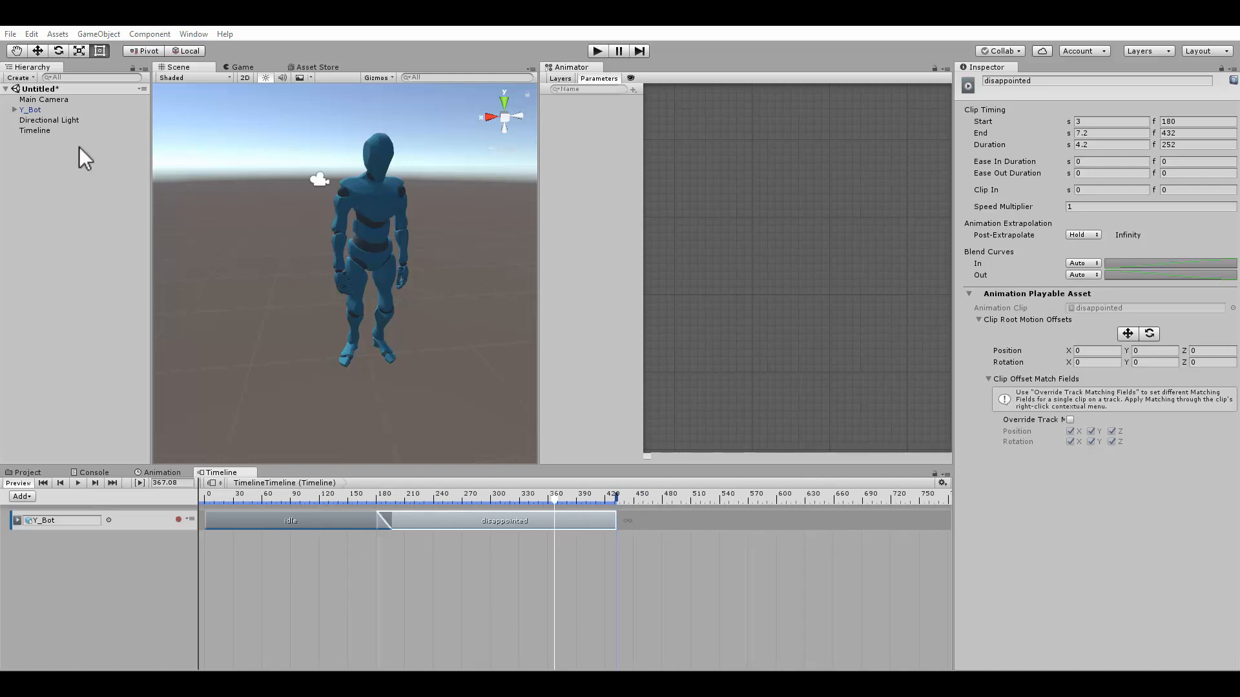
Set the walking model's rig animation type to Humanoid
click(31, 109)
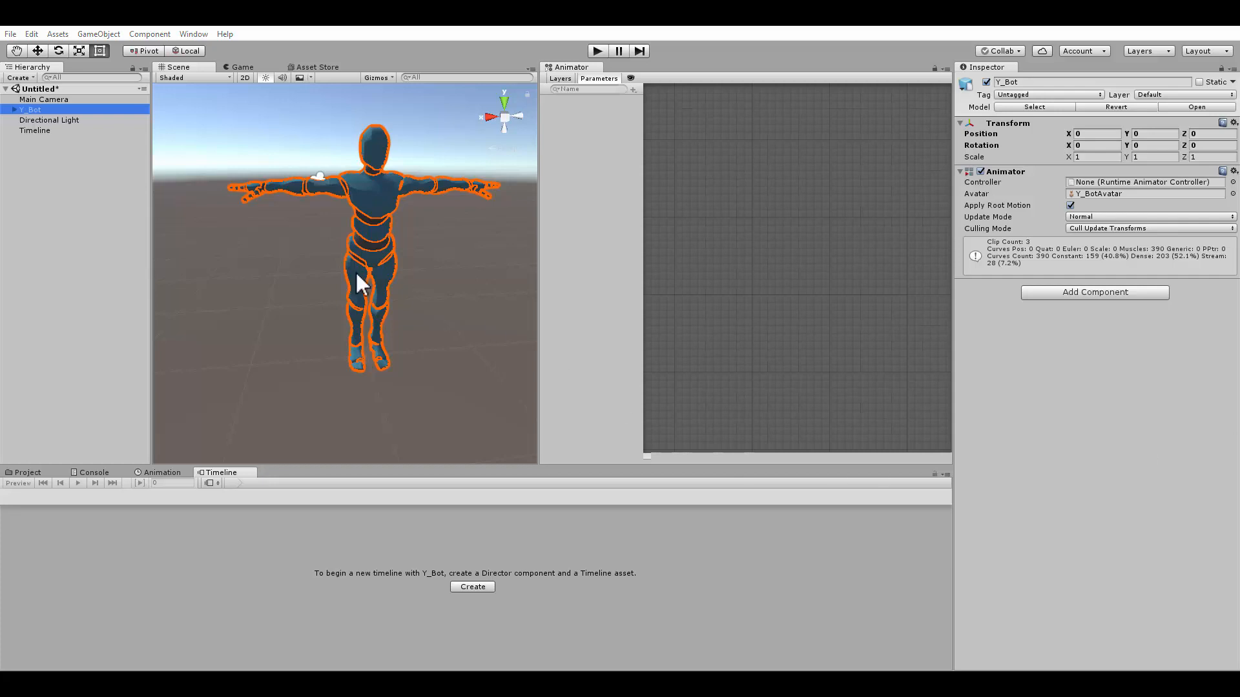
click(31, 472)
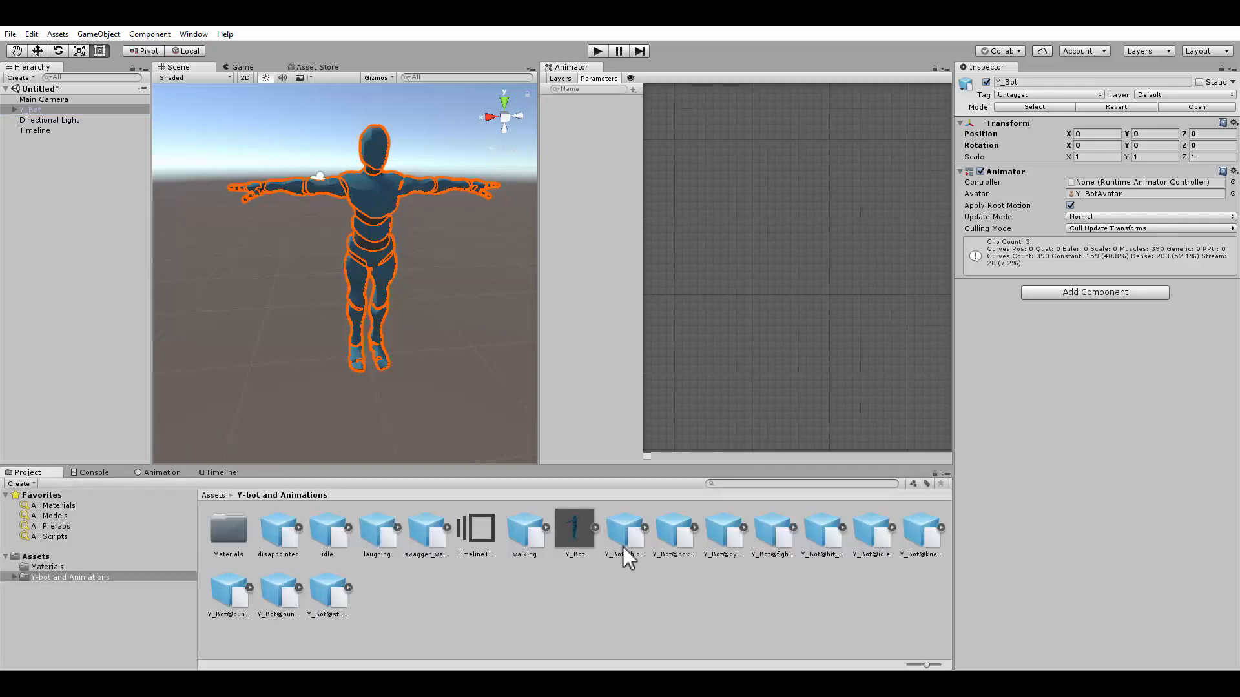
click(525, 533)
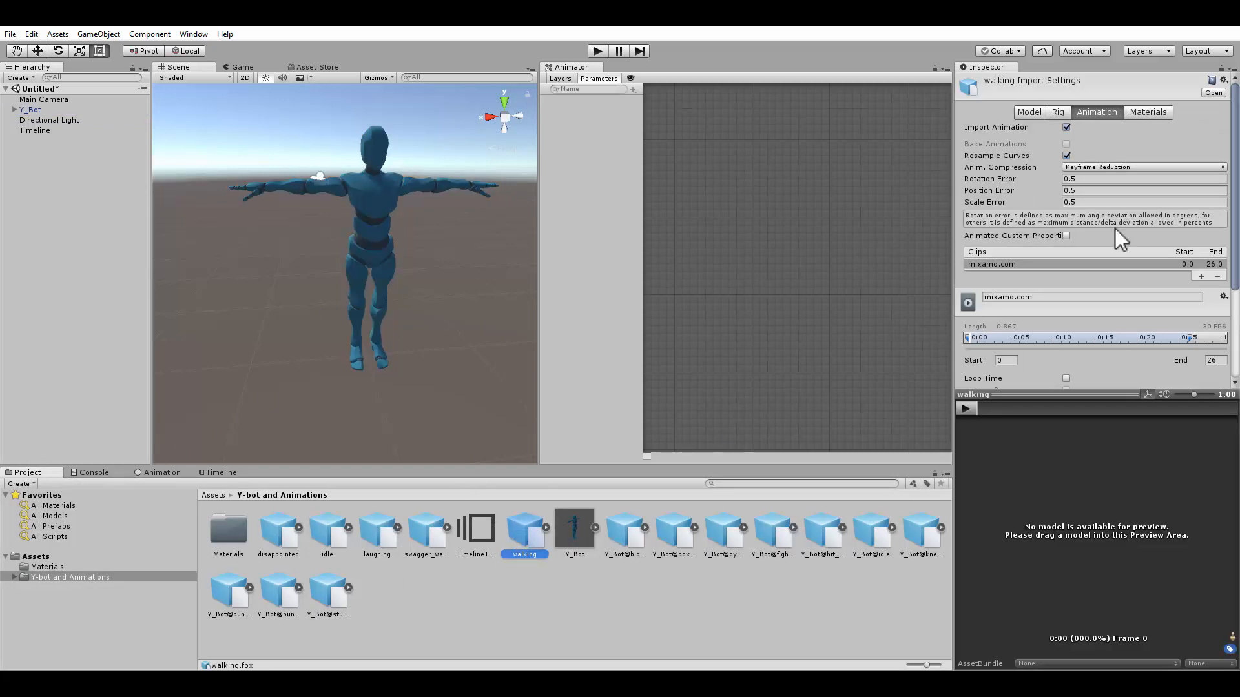
click(1054, 111)
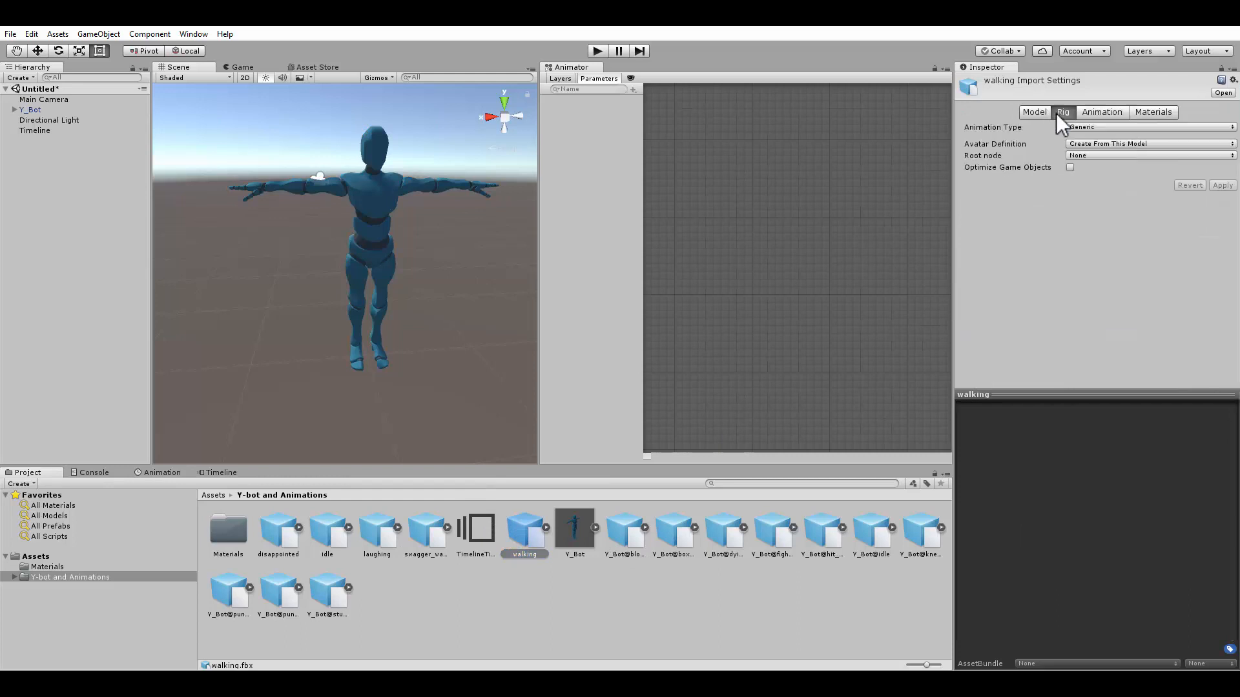
click(1087, 126)
click(1106, 184)
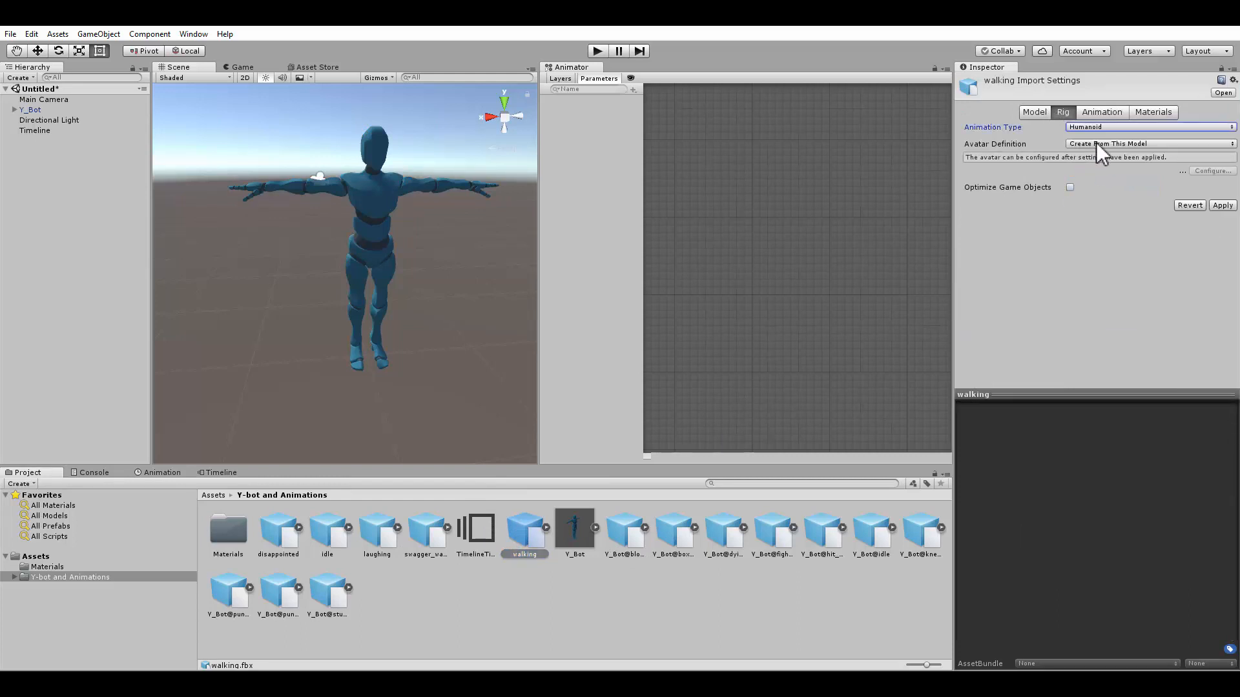
Set the walking rig's avatar definition to copy from Y_BotAvatar and apply
click(1097, 143)
click(1113, 170)
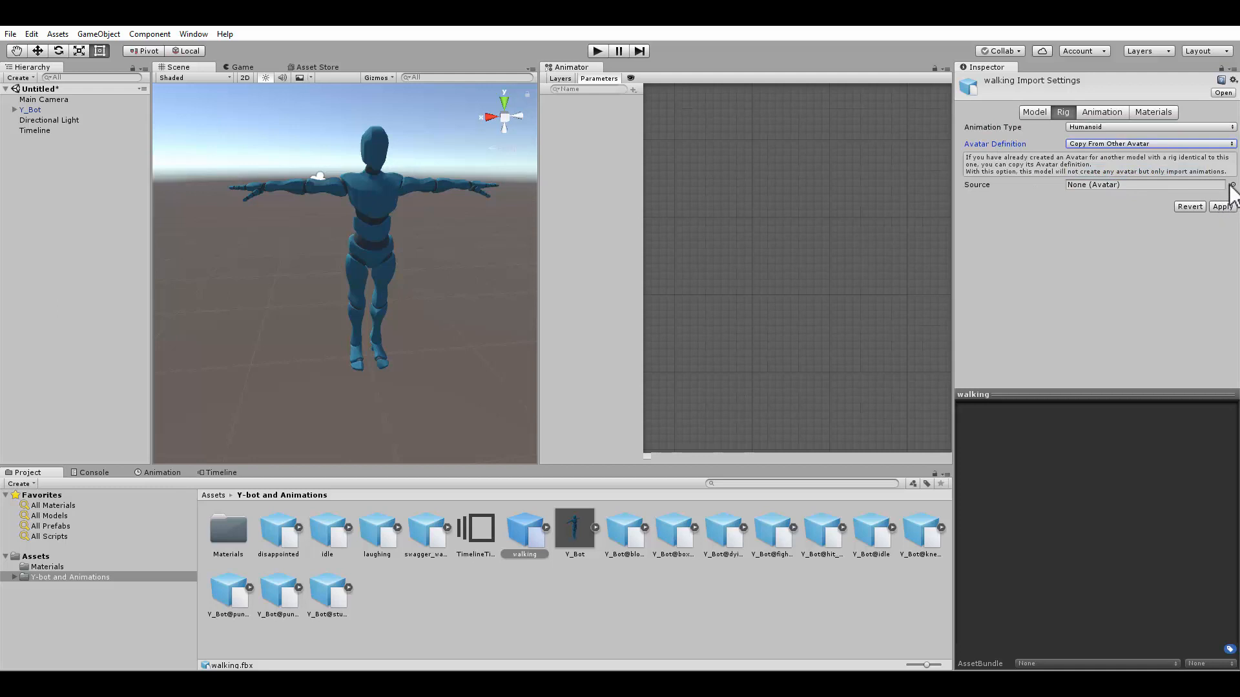
click(1231, 185)
double_click(742, 206)
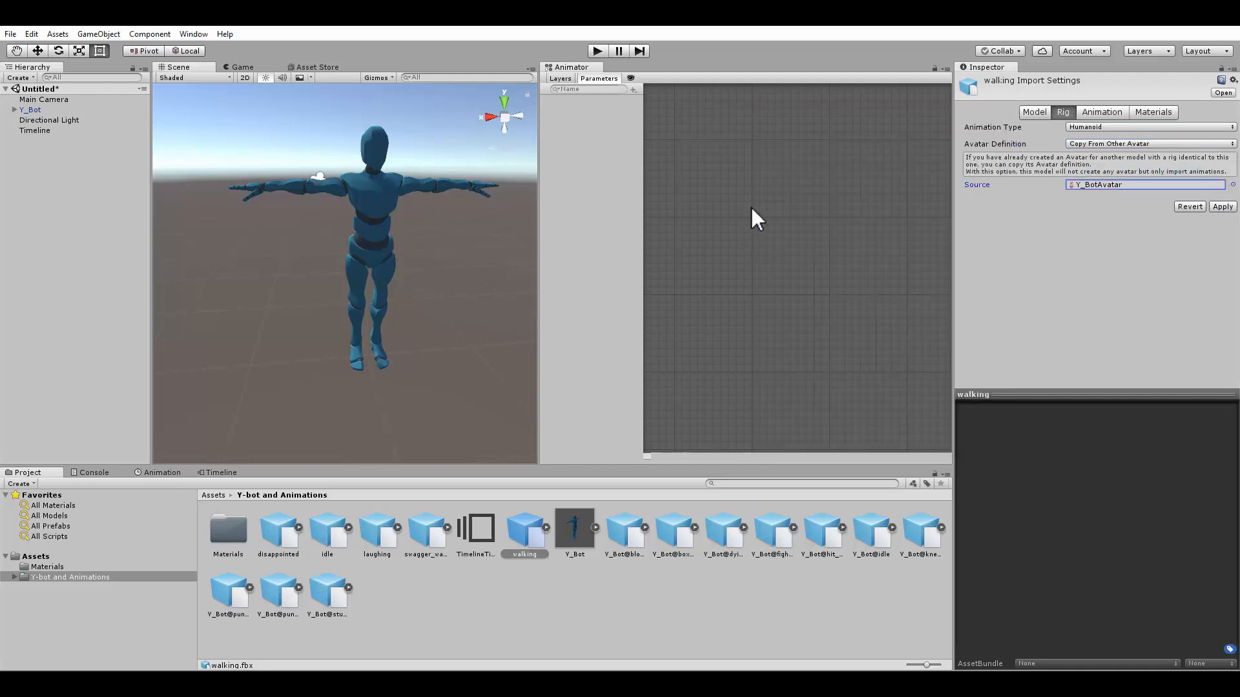
click(1214, 208)
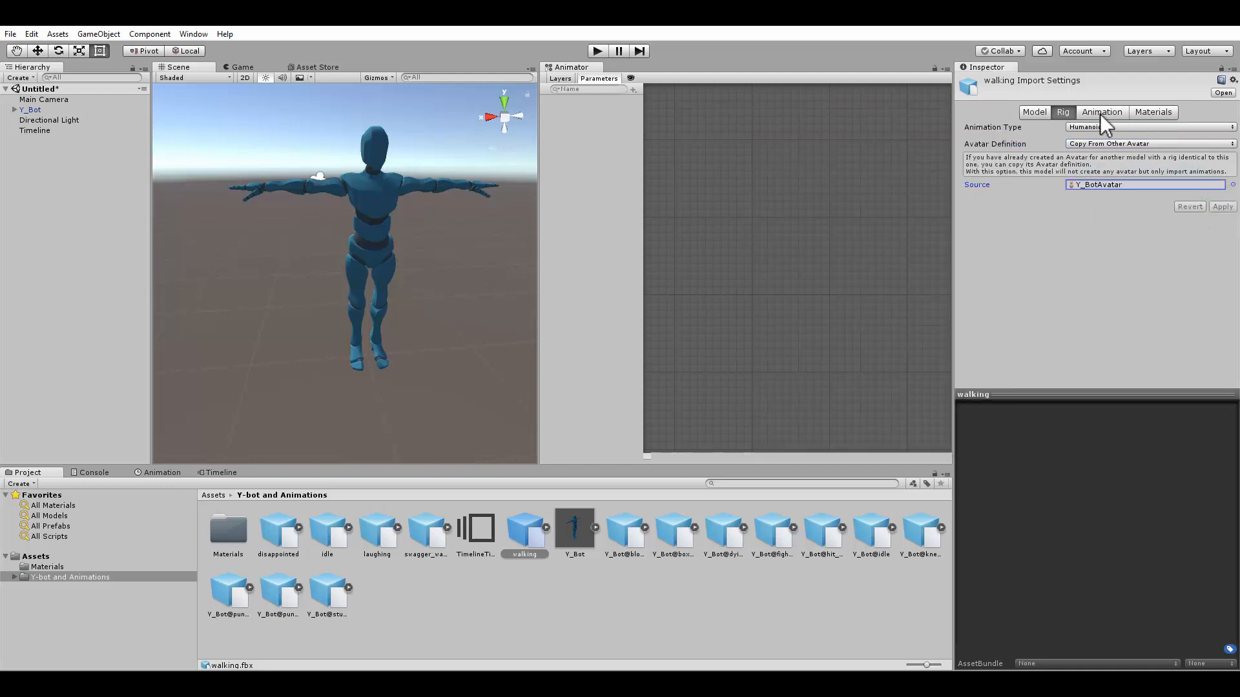
Rename the walking model's animation clip to Walking, apply, and preview it
click(1099, 113)
click(1044, 285)
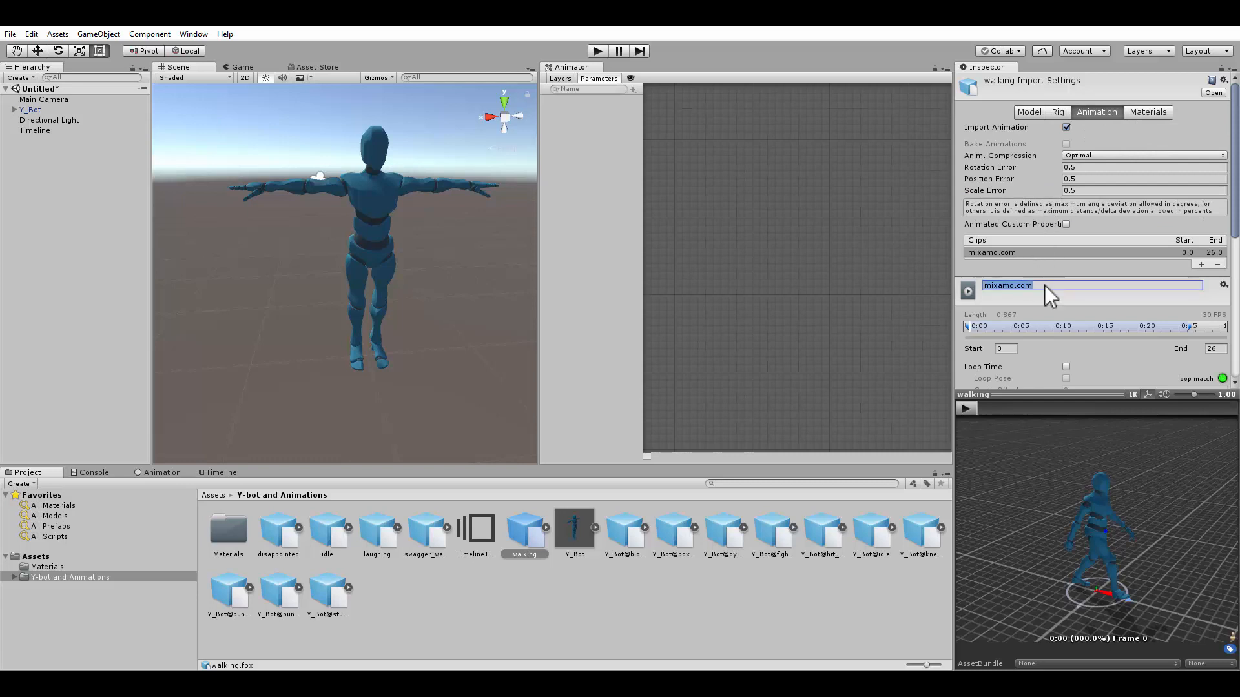
text(Walking)
key(Return)
scroll(1175, 358, down, 10)
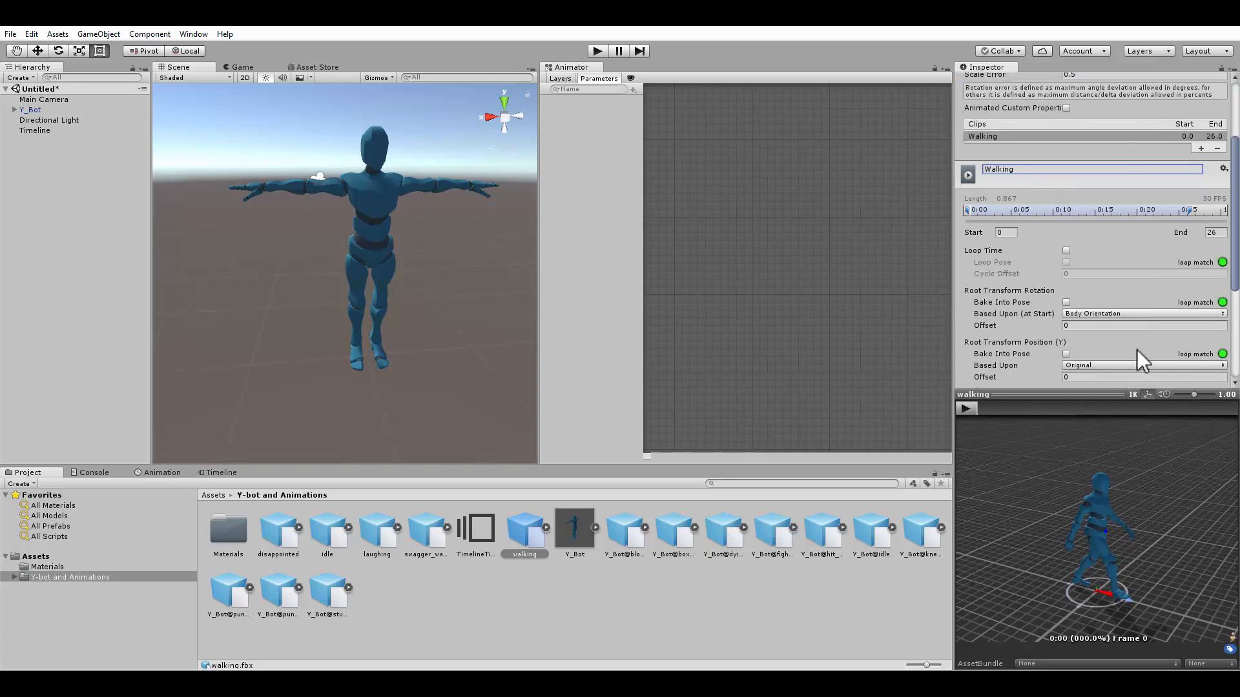
click(1205, 373)
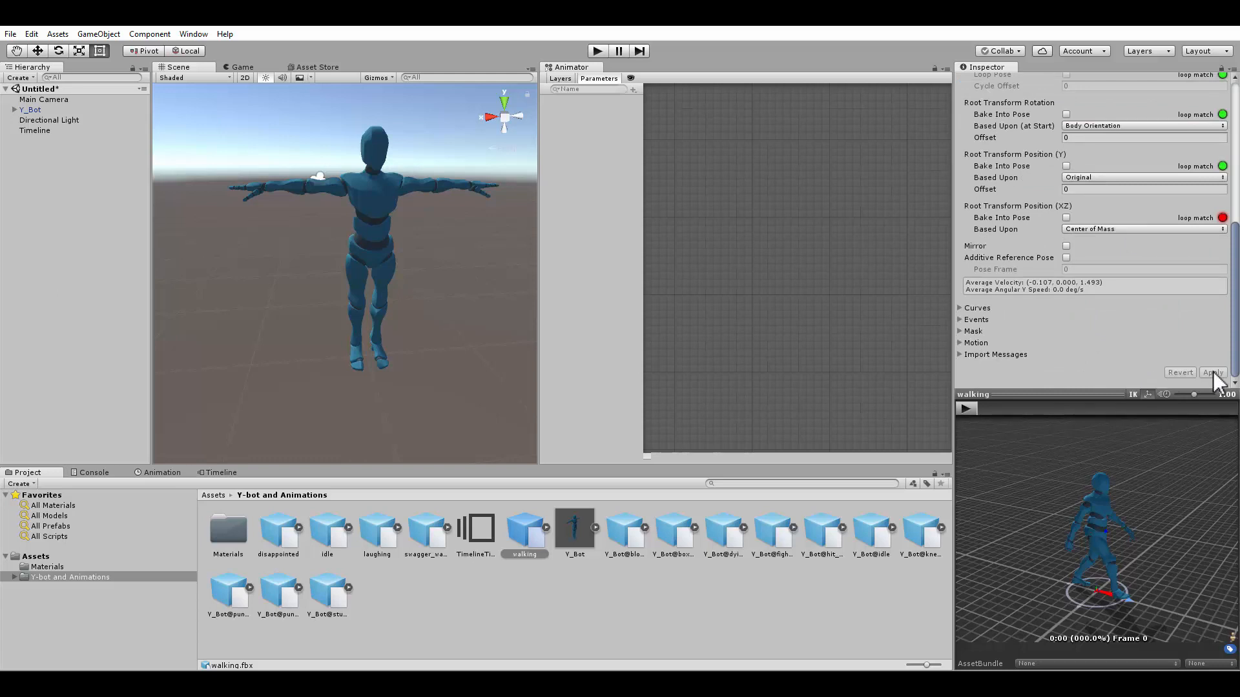
click(965, 409)
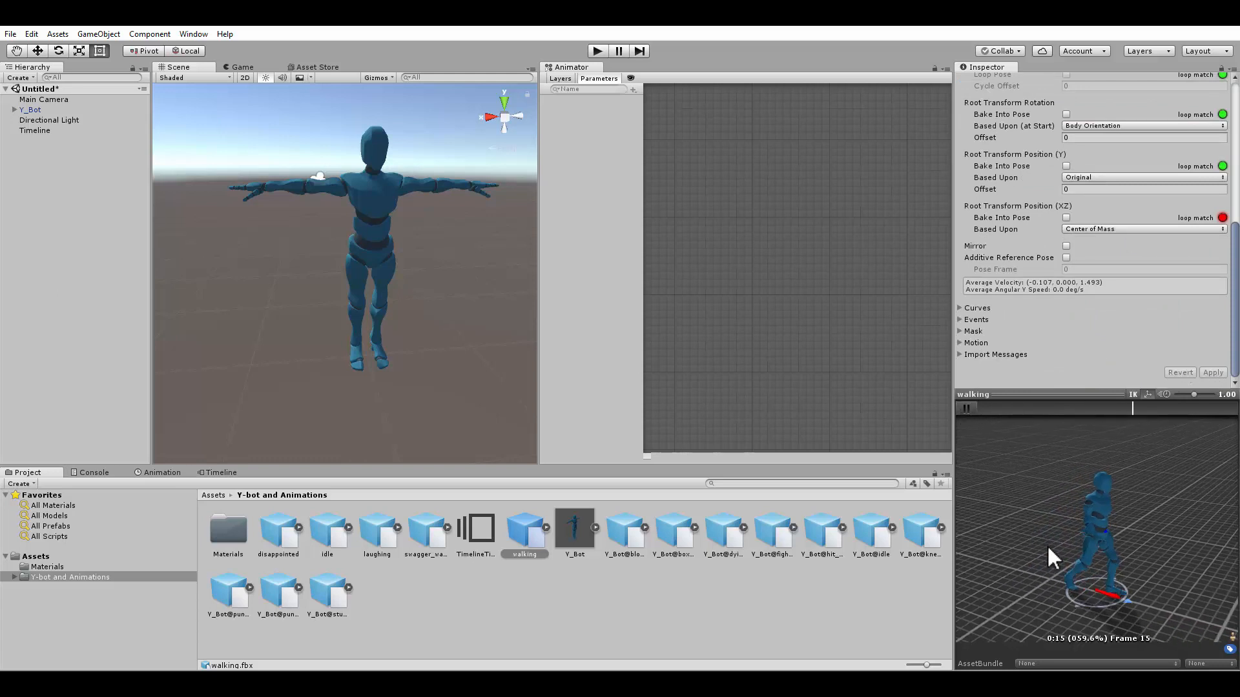
click(965, 408)
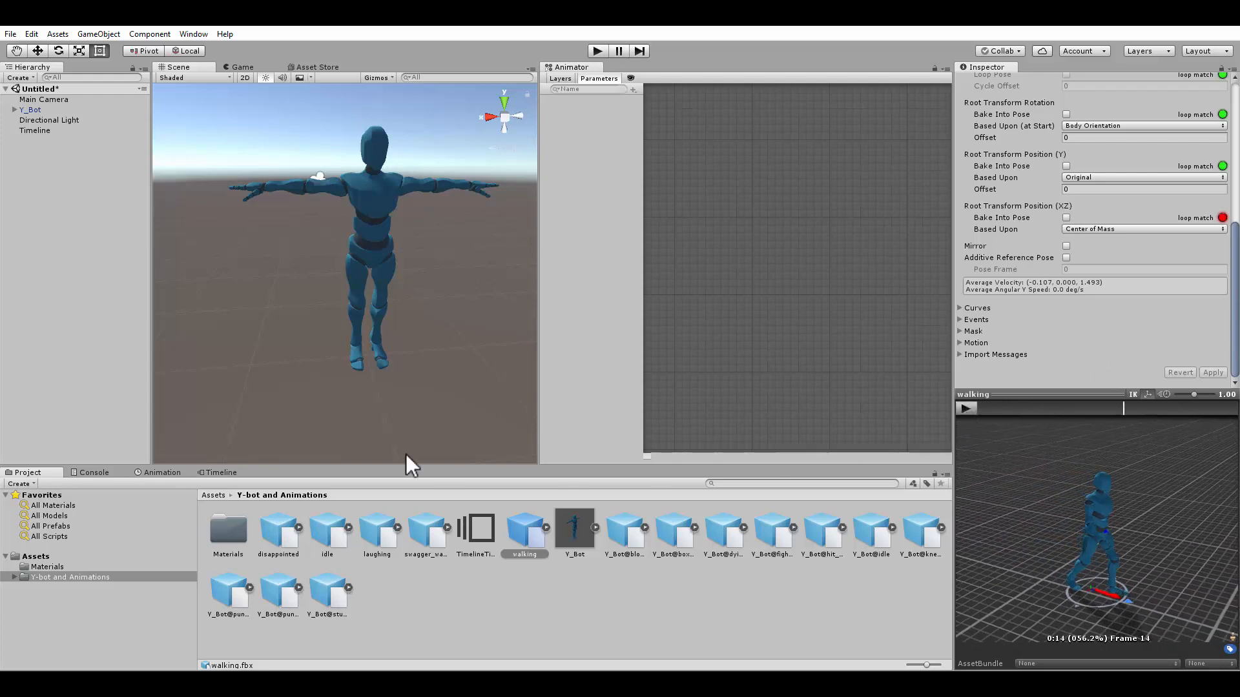
Delete the disappointed clip from the Timeline object's Y_Bot track
click(218, 473)
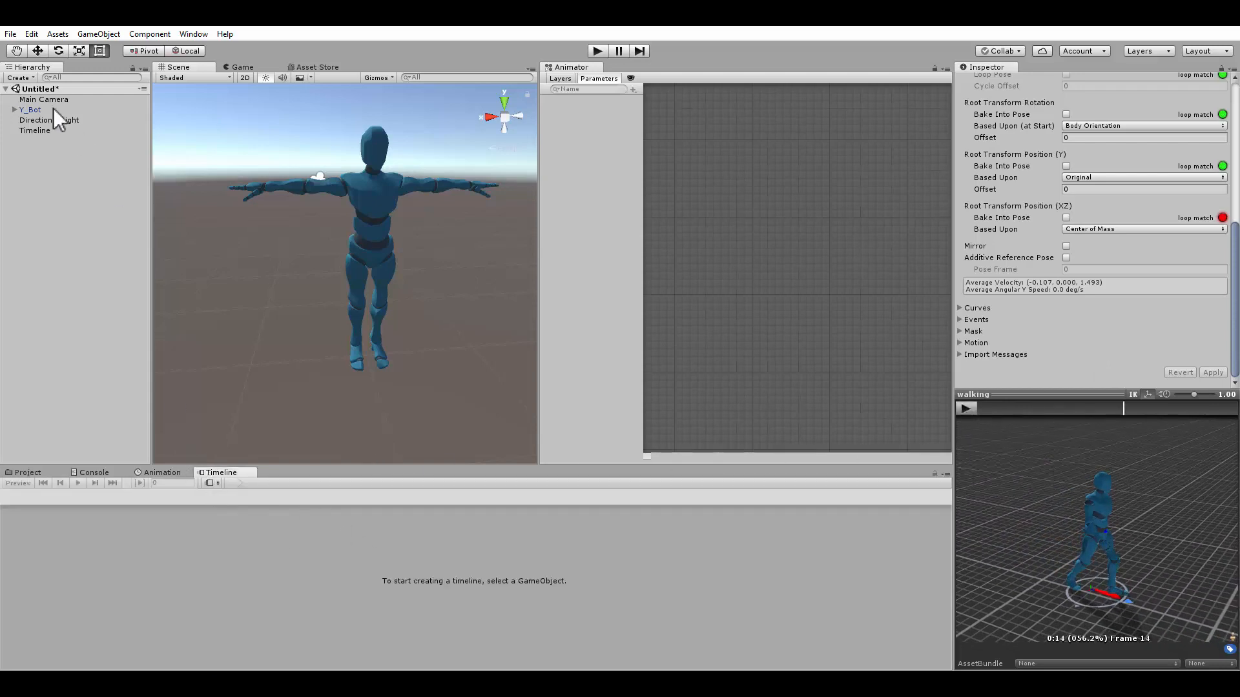
click(33, 128)
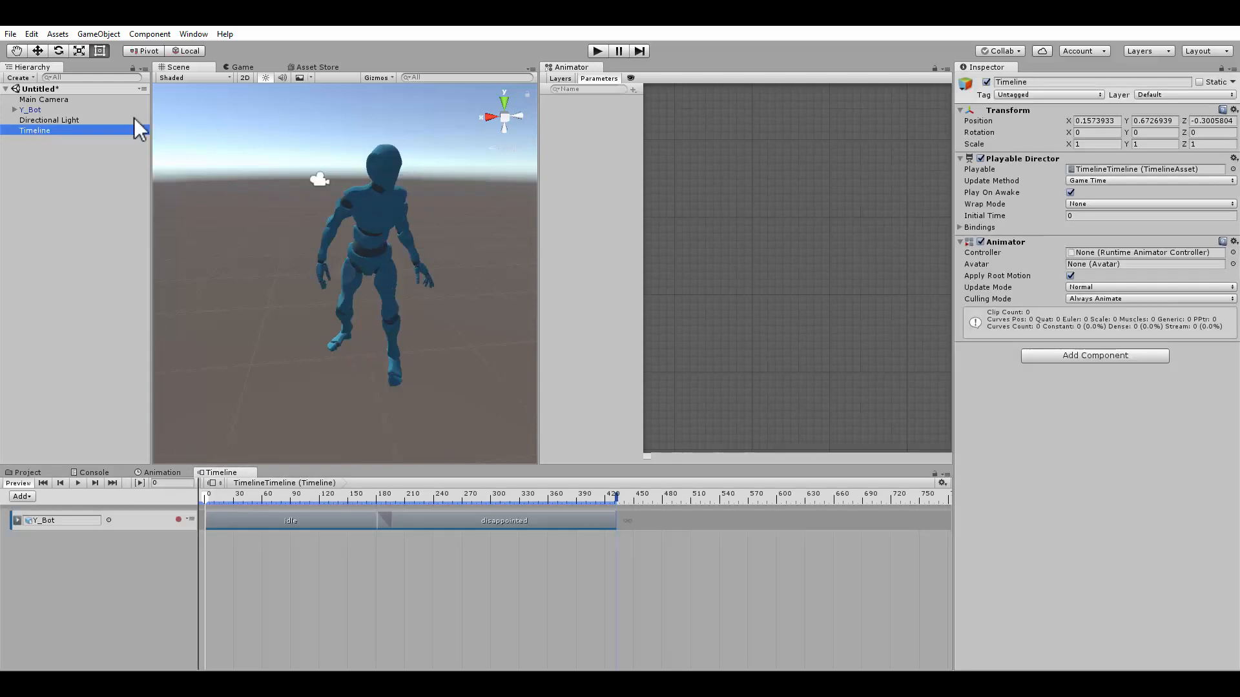
click(485, 524)
key(Delete)
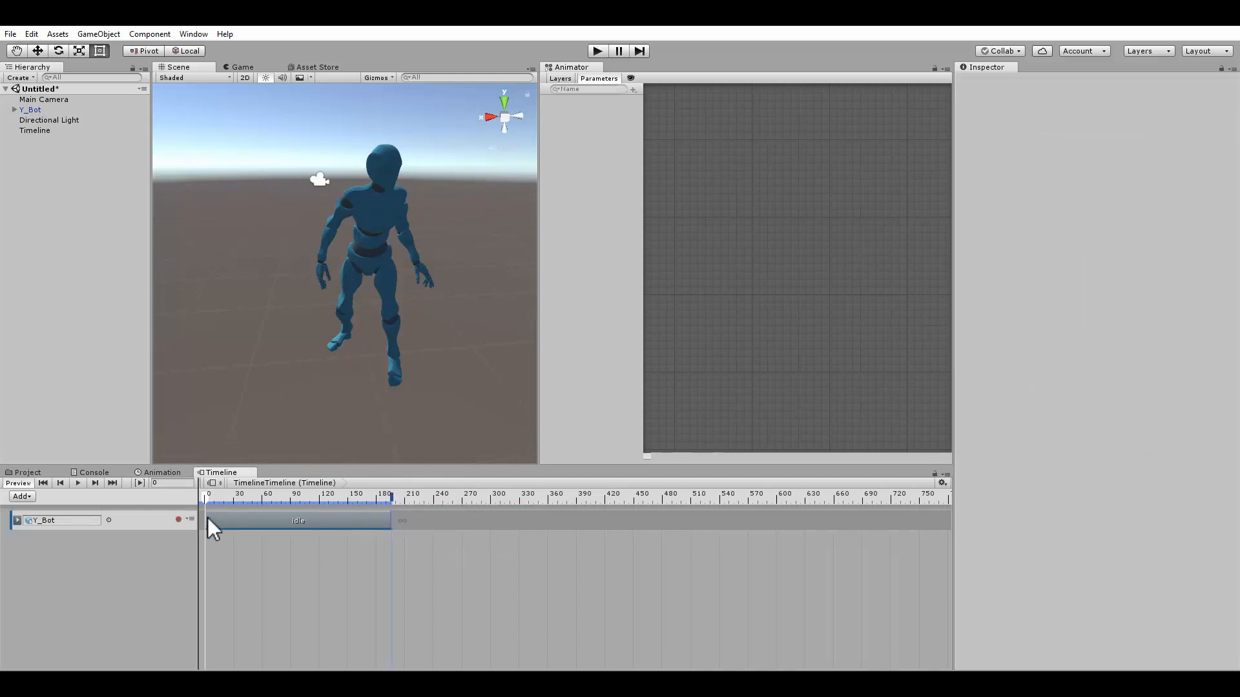
Add the Walking animation clip to the Y_Bot track after the idle clip
right_click(485, 520)
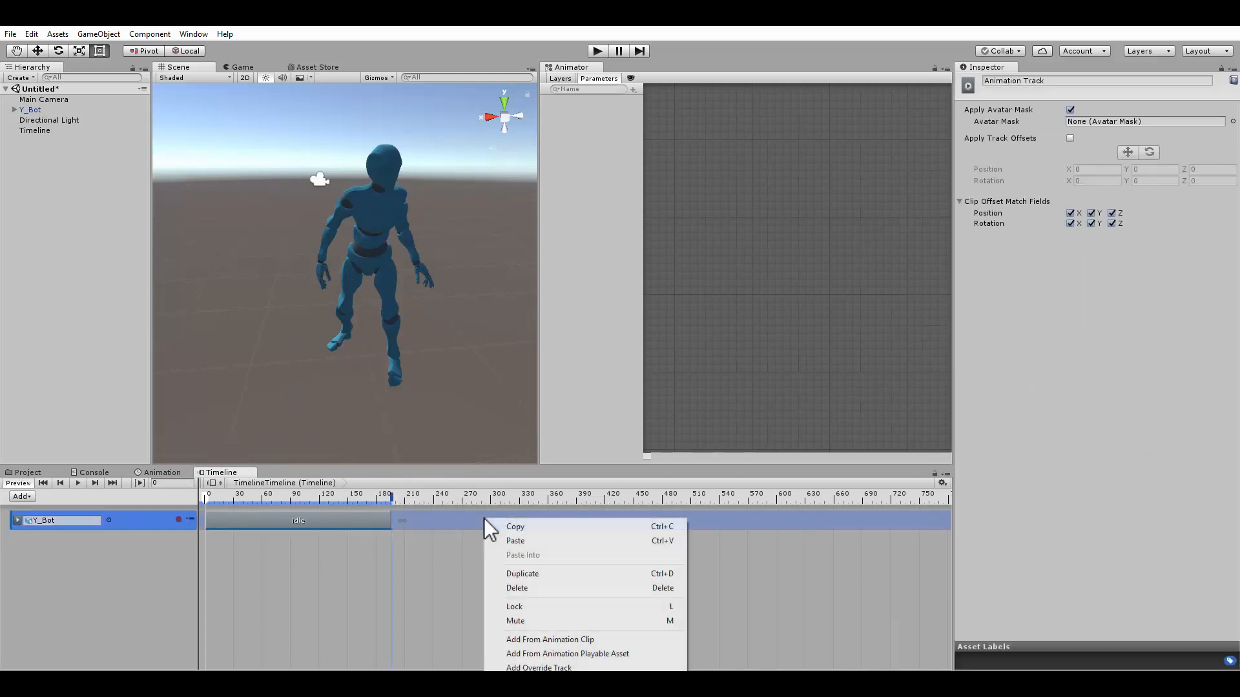
click(544, 640)
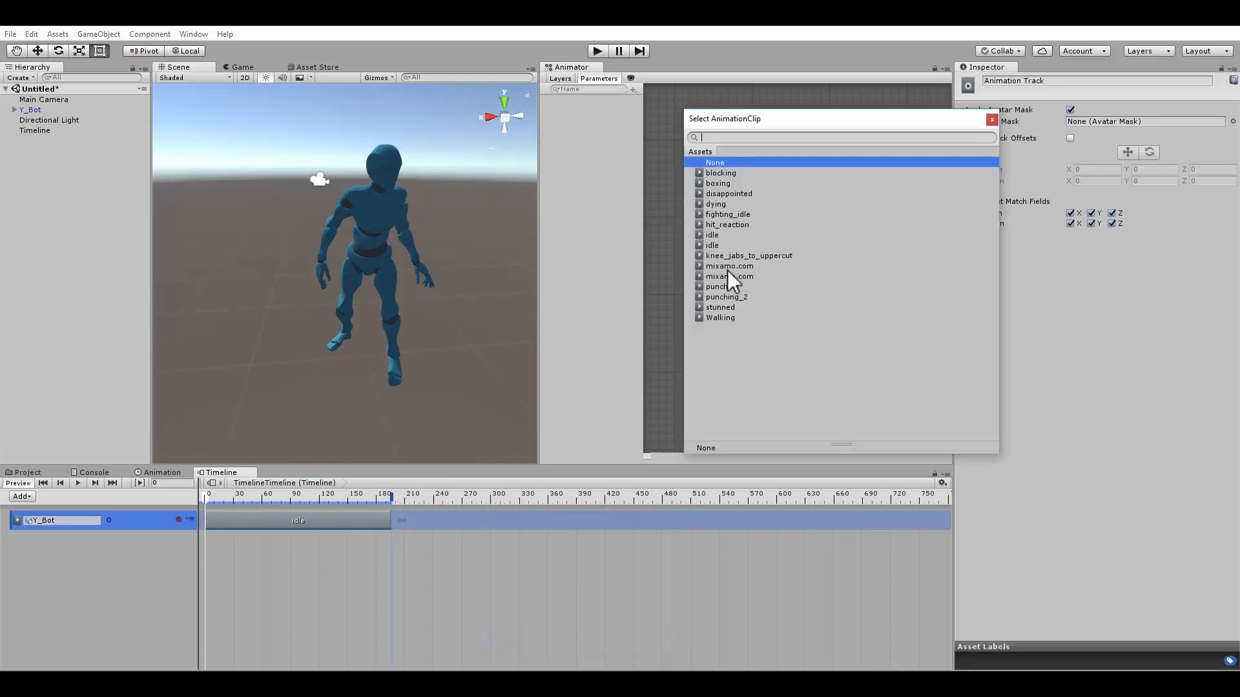
double_click(720, 318)
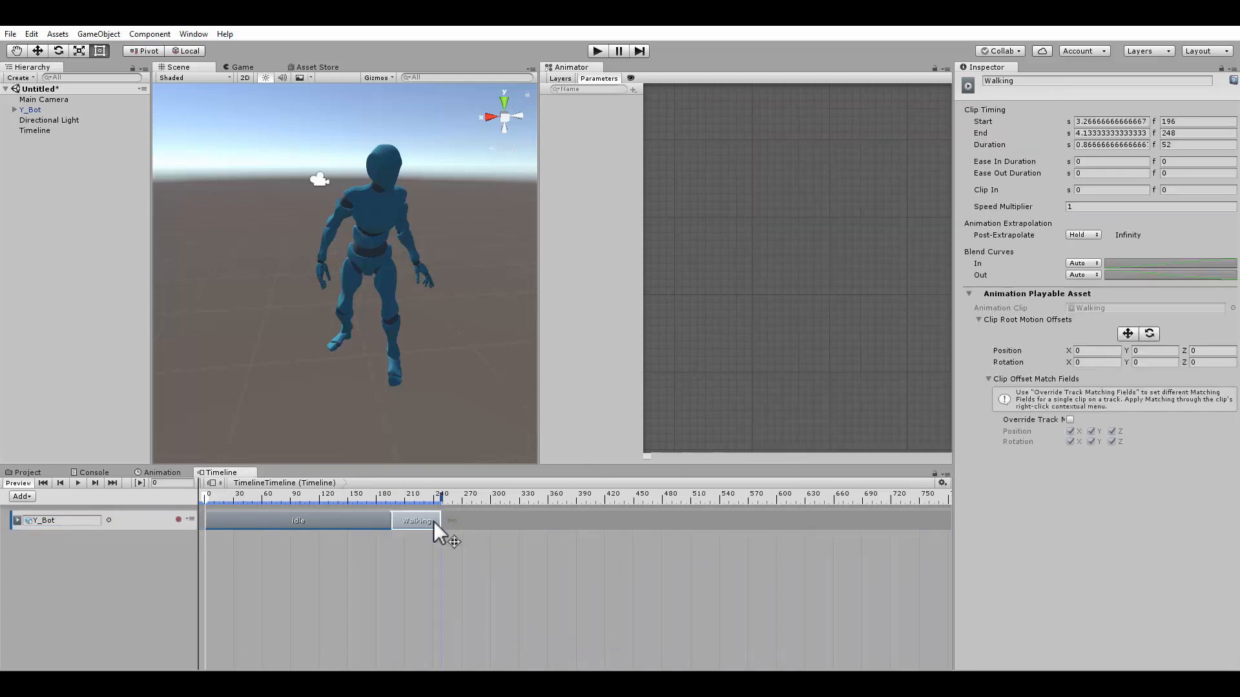
Extend the Walking clip to about frame 430 and slide it to start at frame 188, overlapping idle
drag(443, 522, 621, 533)
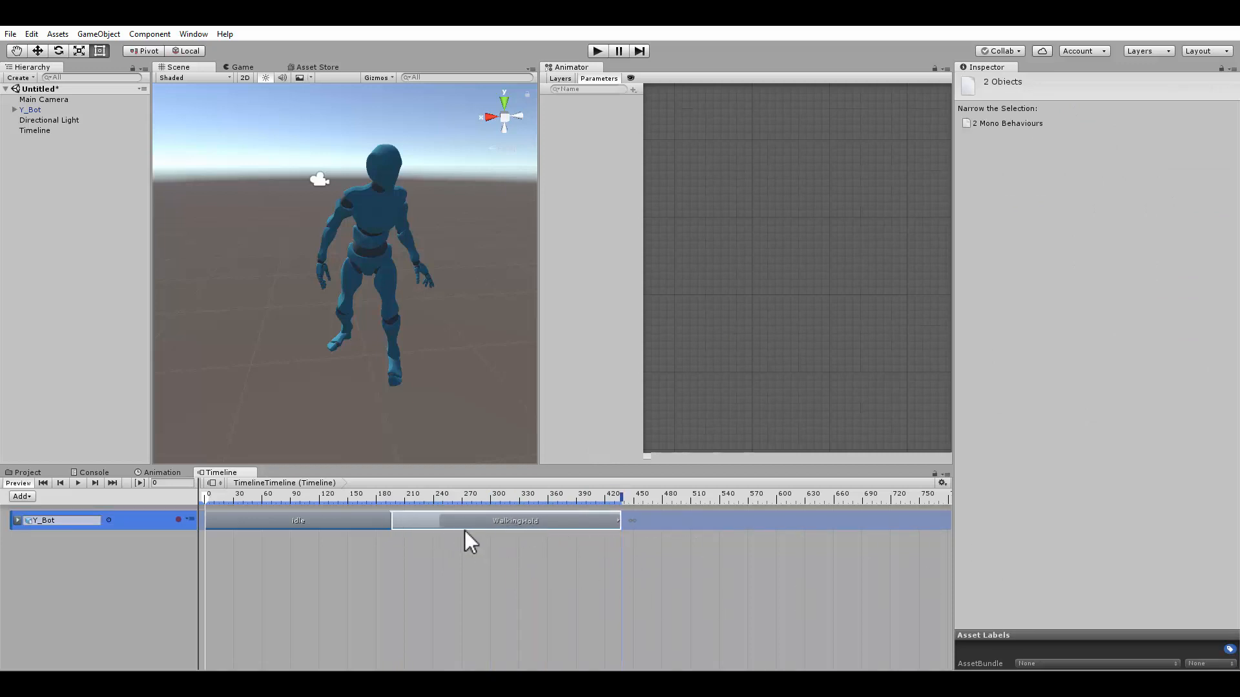
drag(417, 525, 413, 520)
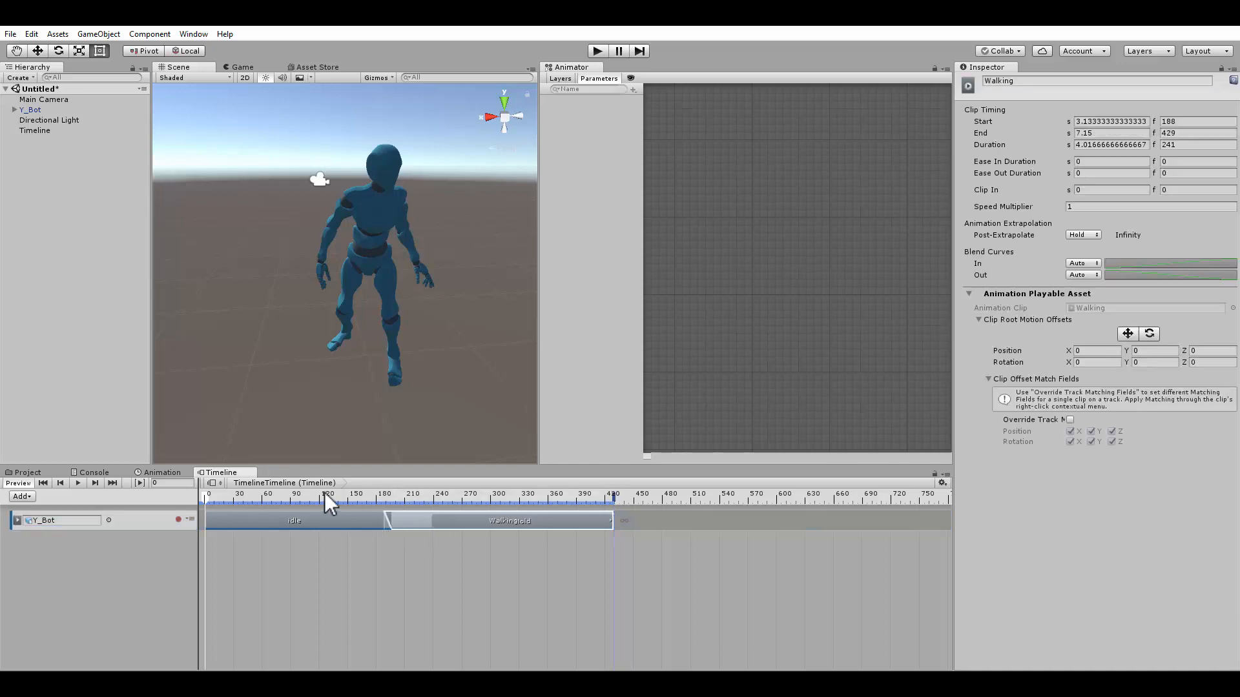
Play the timeline to preview the idle-to-walking transition in the scene
click(76, 484)
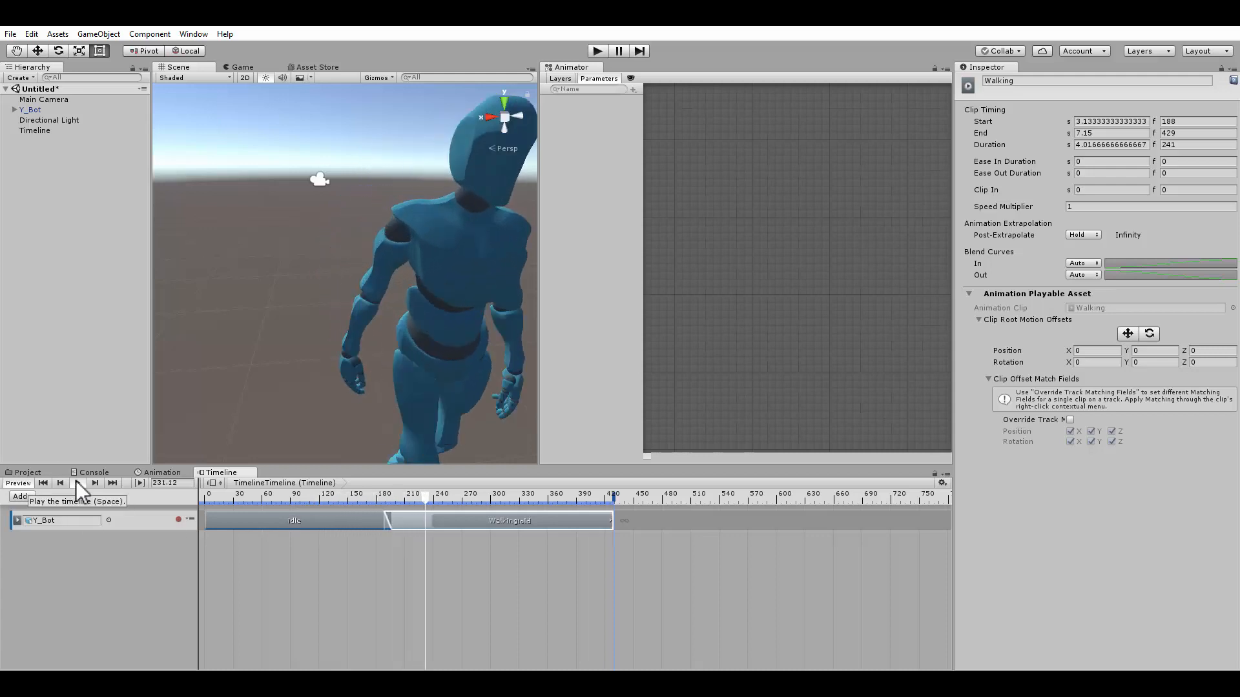
scroll(351, 322, down, 6)
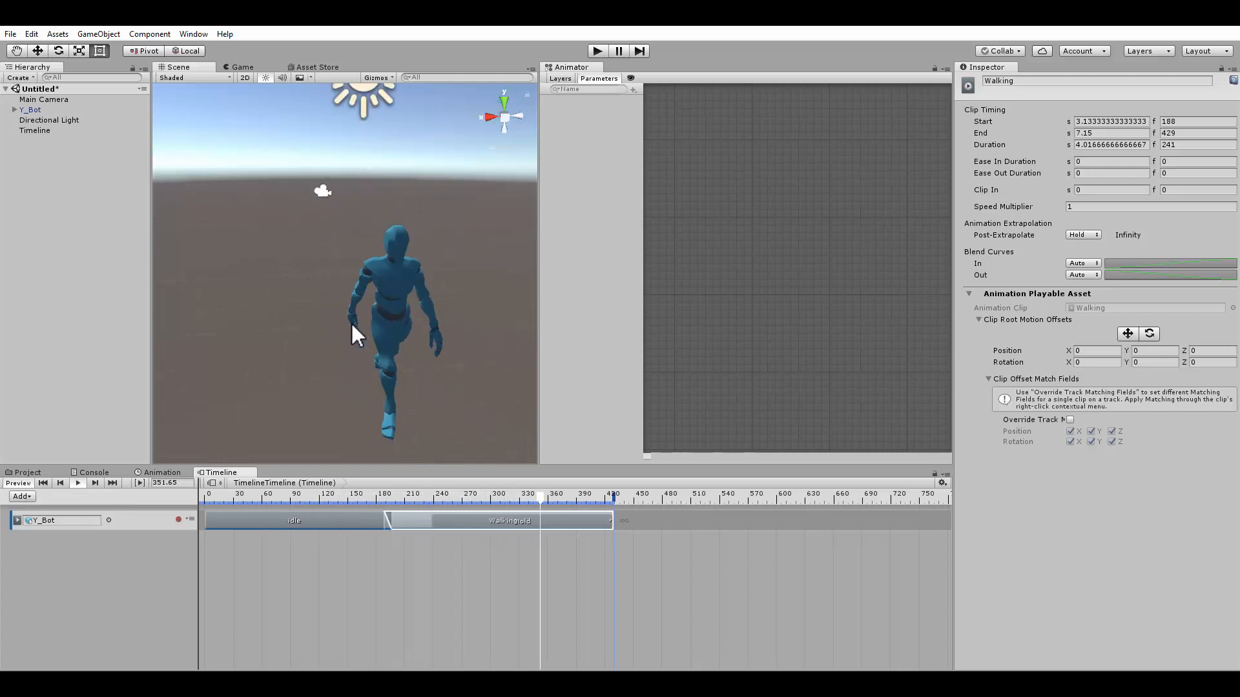
alt+drag(367, 318, 476, 293)
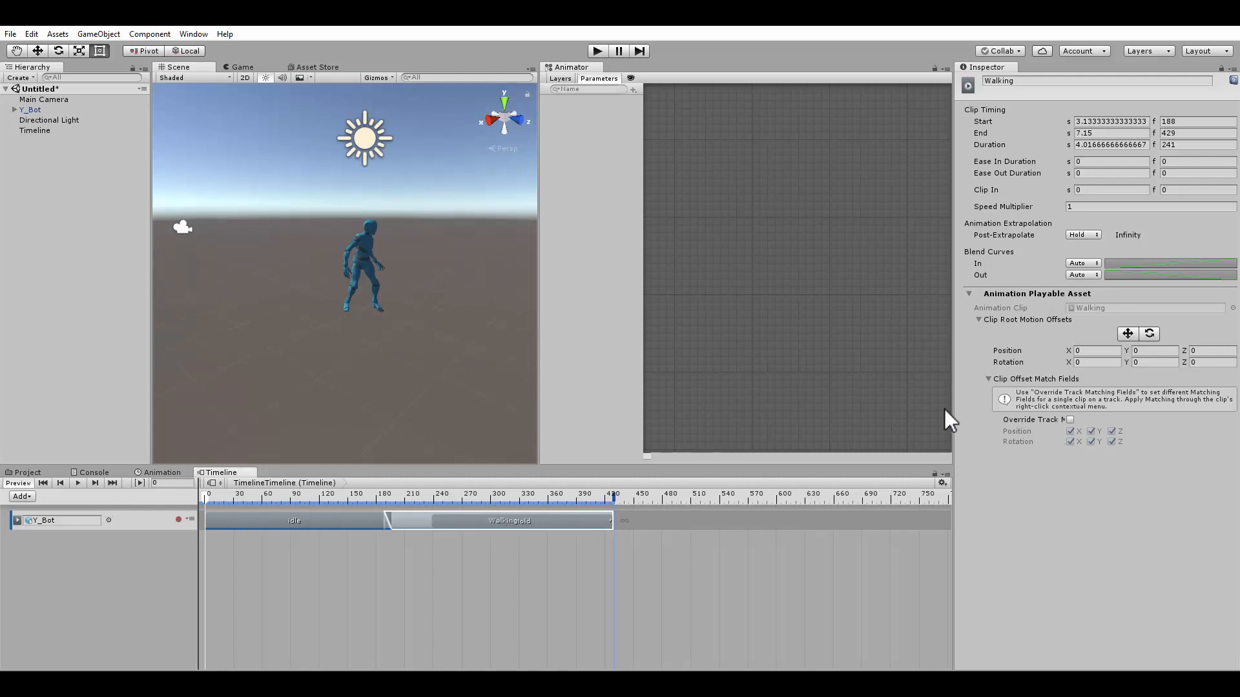
Enable Loop Time on the walking model's Walking clip and apply the import settings
click(27, 472)
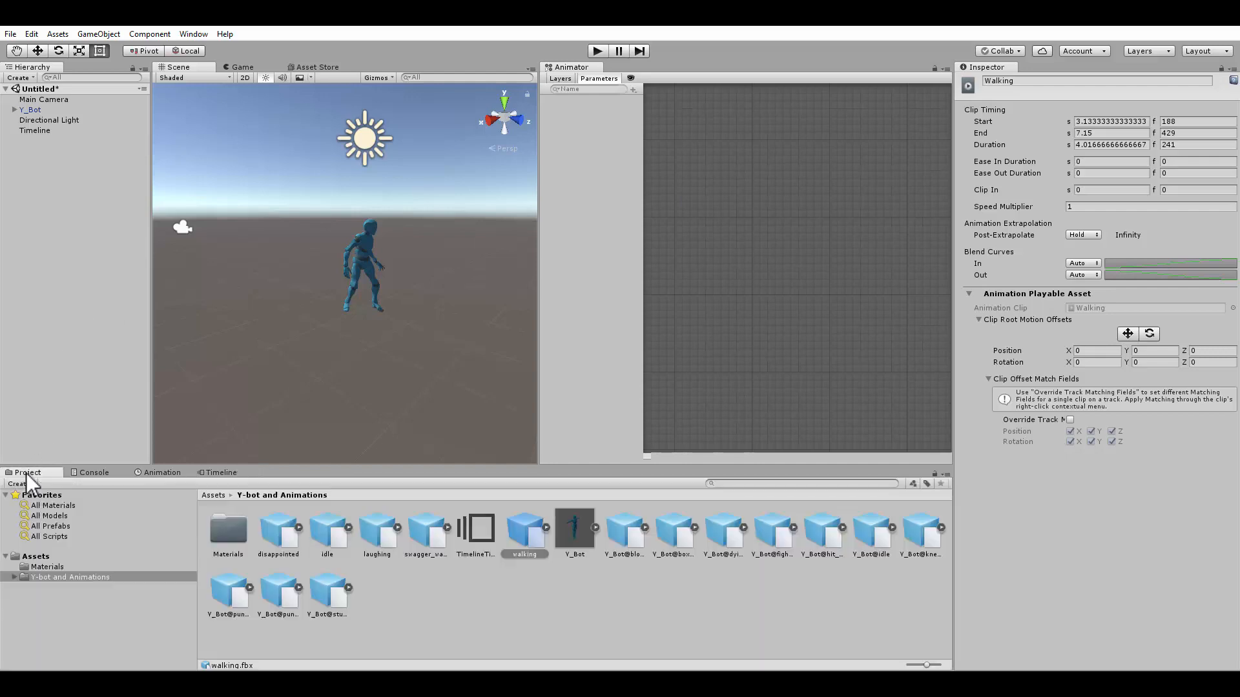
click(483, 529)
click(519, 532)
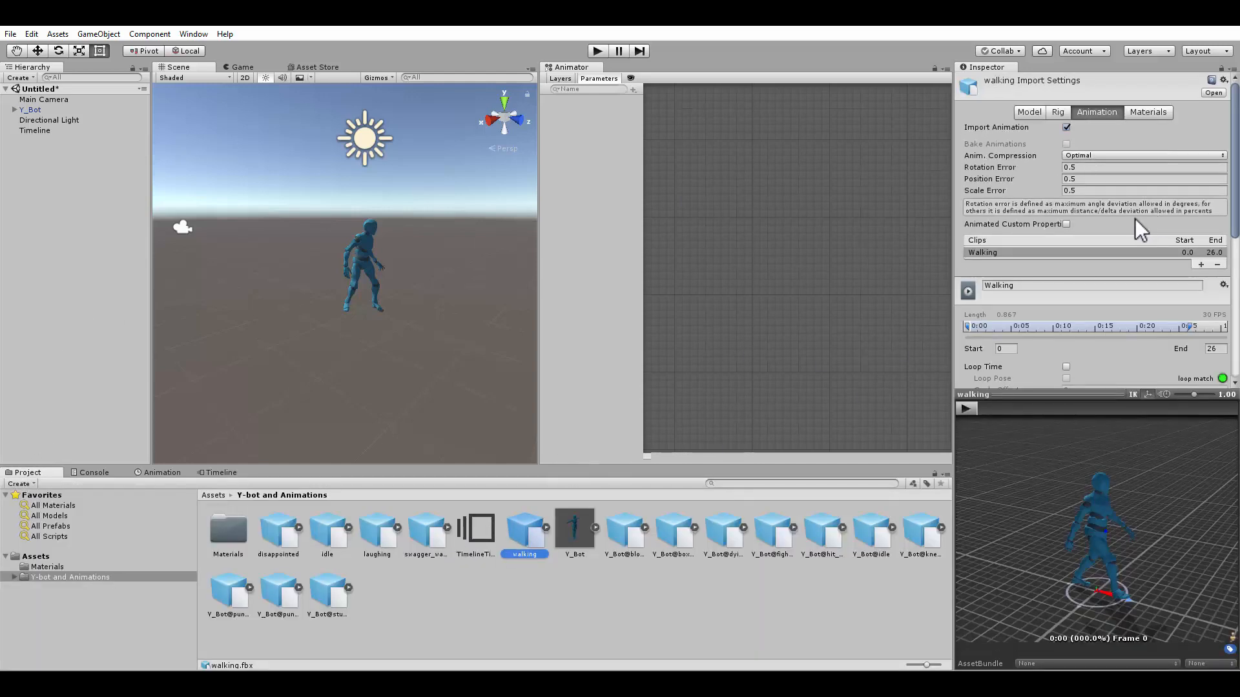
scroll(1134, 218, down, 5)
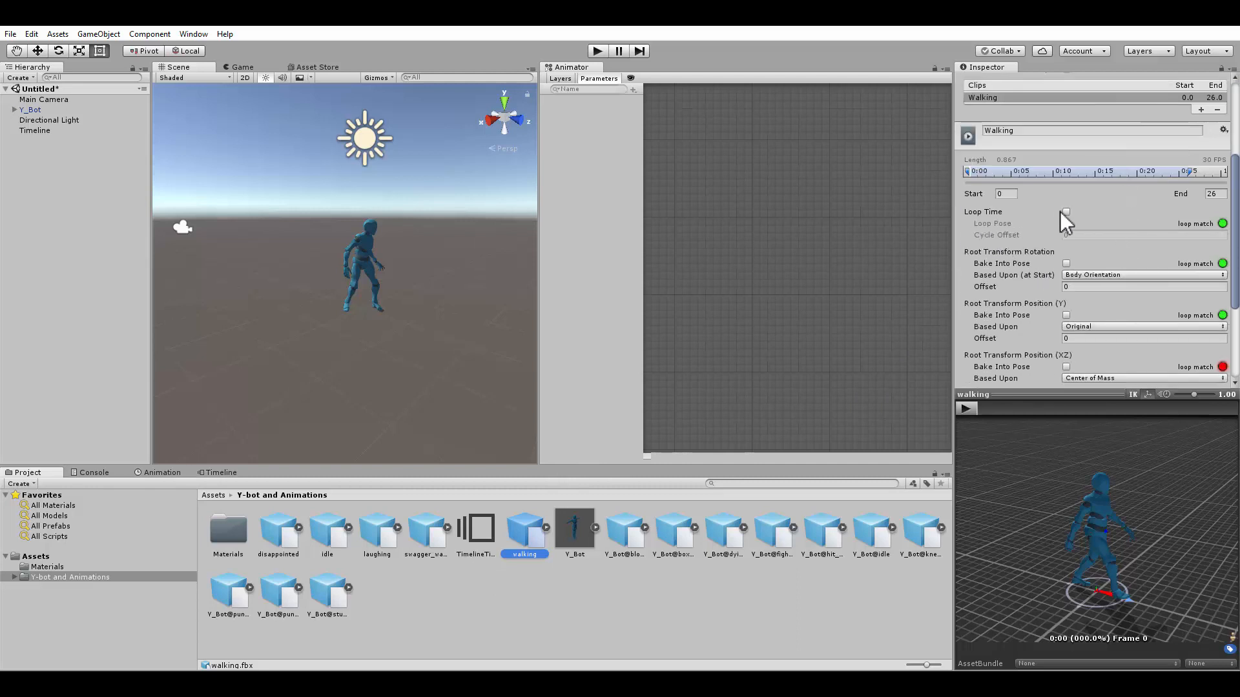
click(1065, 212)
scroll(1148, 256, down, 5)
click(1213, 371)
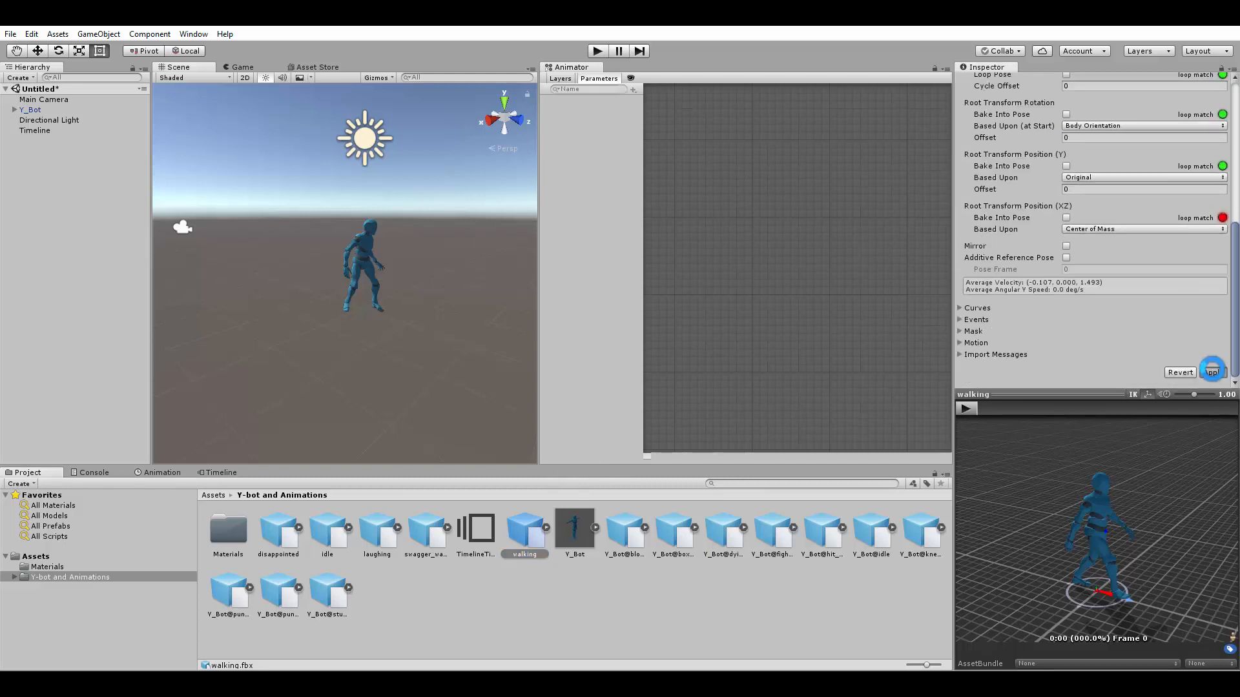
Play the timeline and orbit the scene to preview the looping walk of the Y_Bot character
click(210, 473)
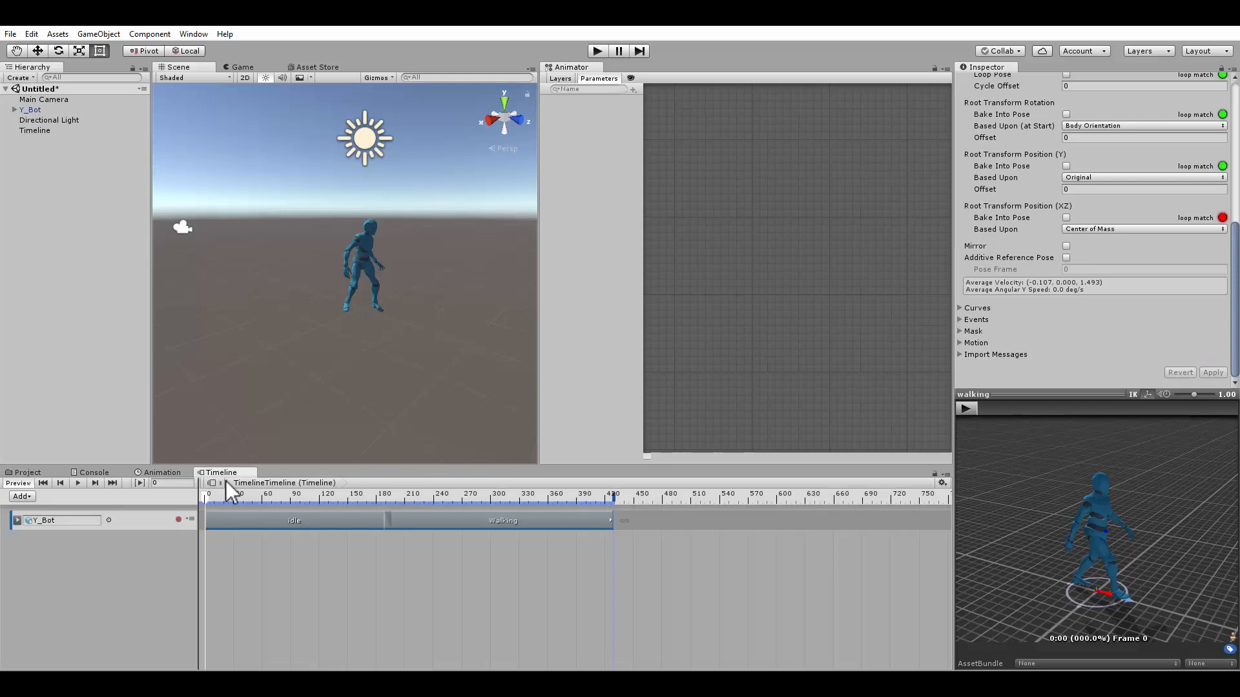
click(481, 523)
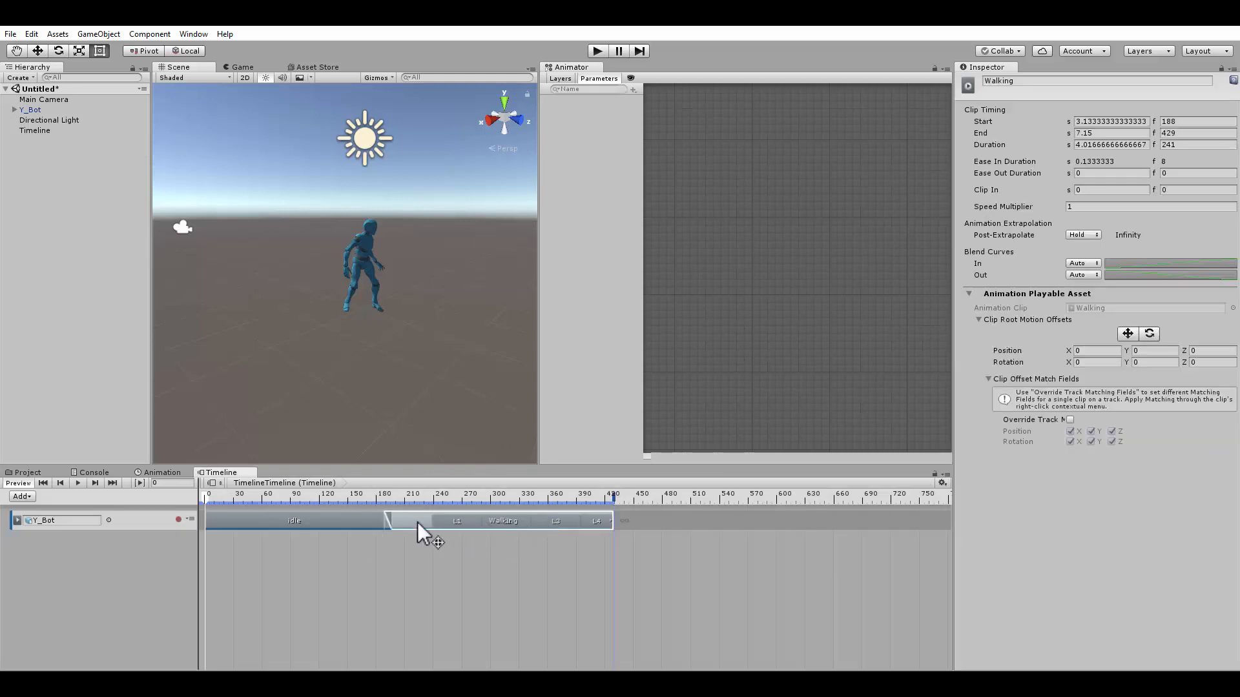
scroll(444, 544, up, 3)
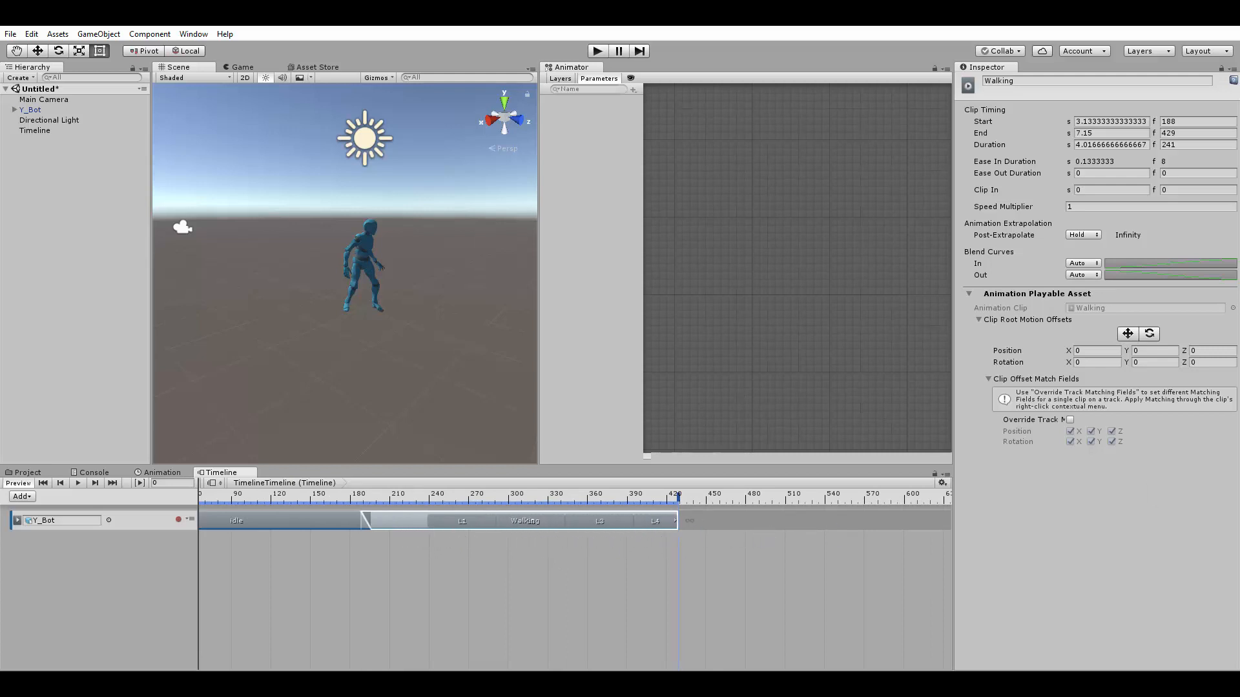
click(79, 483)
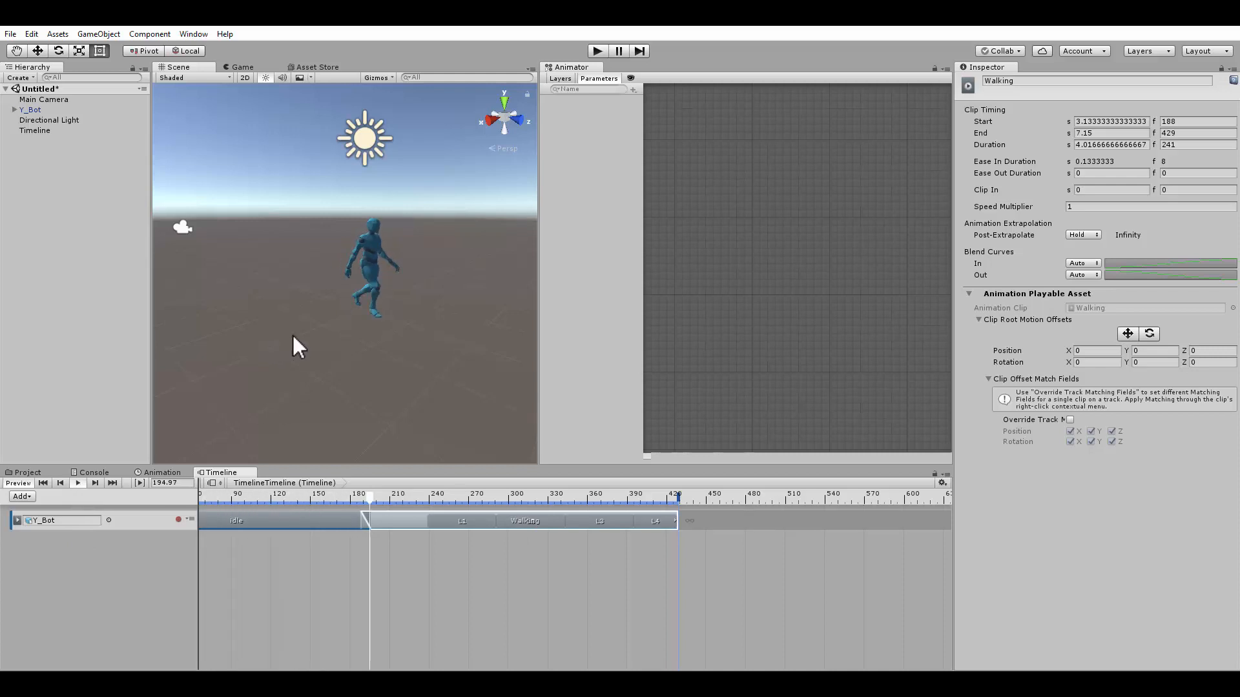
scroll(398, 356, down, 3)
middle_drag(407, 357, 254, 342)
alt+drag(254, 342, 410, 359)
scroll(411, 359, down, 3)
scroll(411, 360, down, 3)
mouse_move(411, 361)
middle_down()
mouse_move(286, 360)
mouse_move(401, 351)
middle_up()
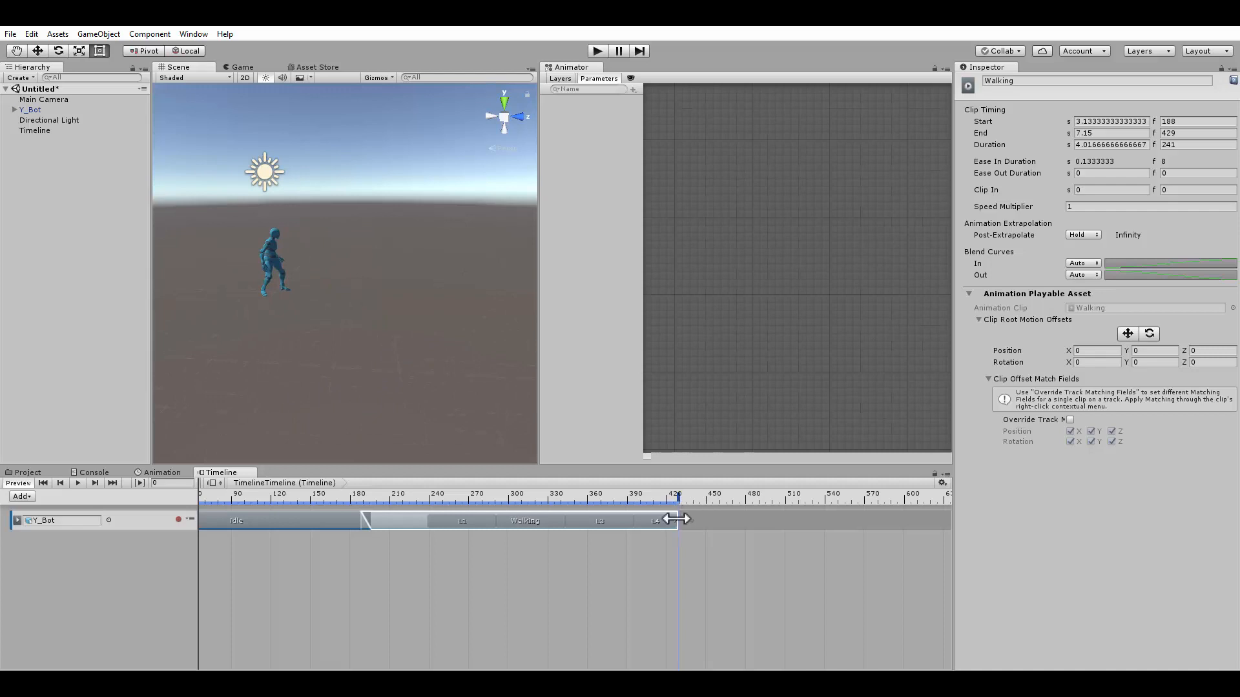
Shorten the Walking clip so it ends at about frame 264
drag(676, 521, 460, 526)
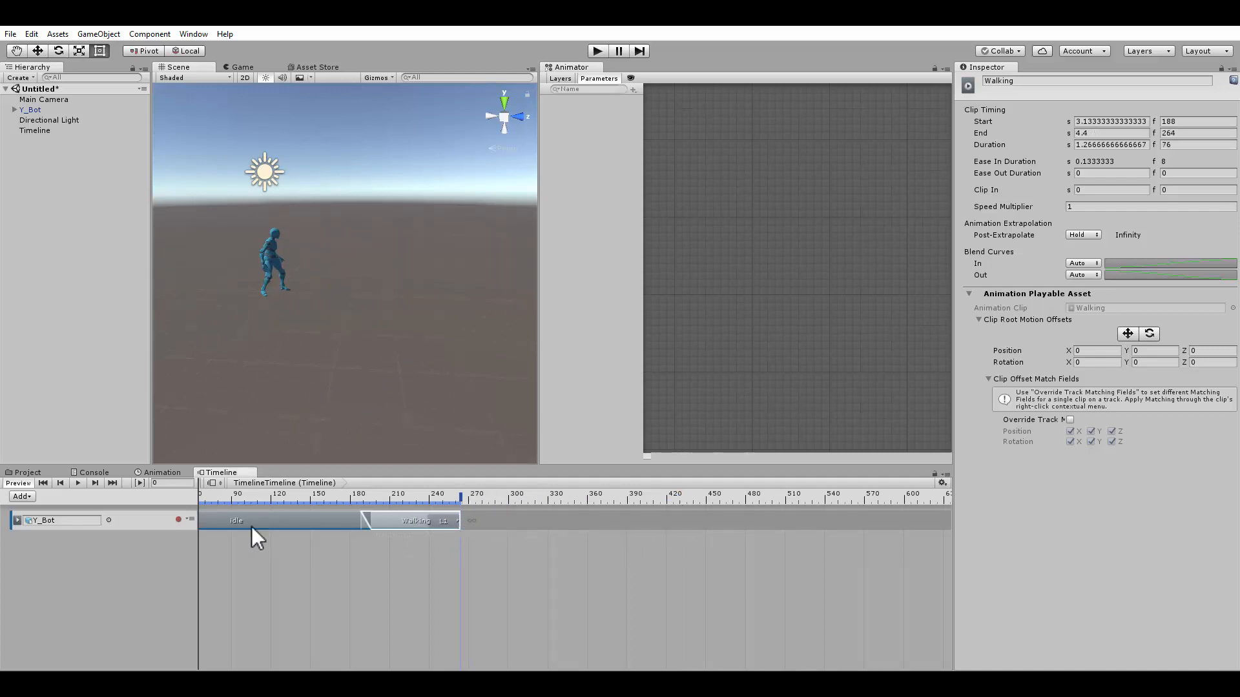
click(251, 525)
Add the disappointed animation clip to the Y_Bot track, overlapping Walking to start at frame 257
click(514, 520)
right_click(497, 519)
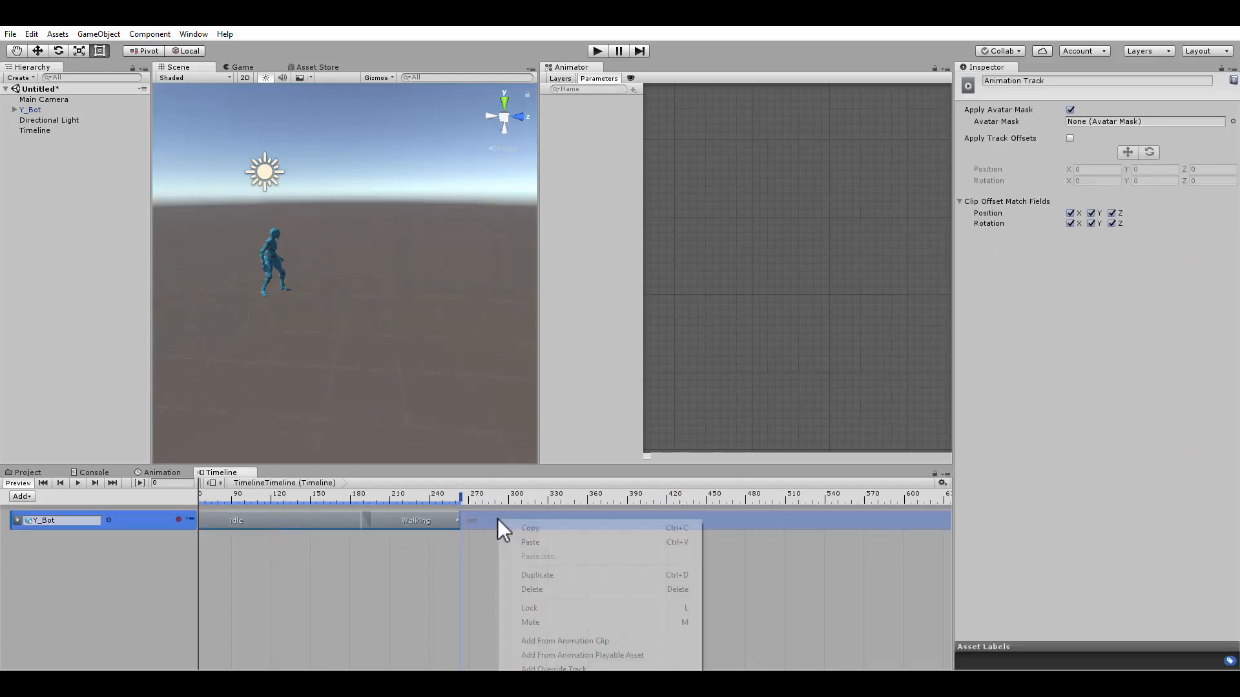
click(547, 640)
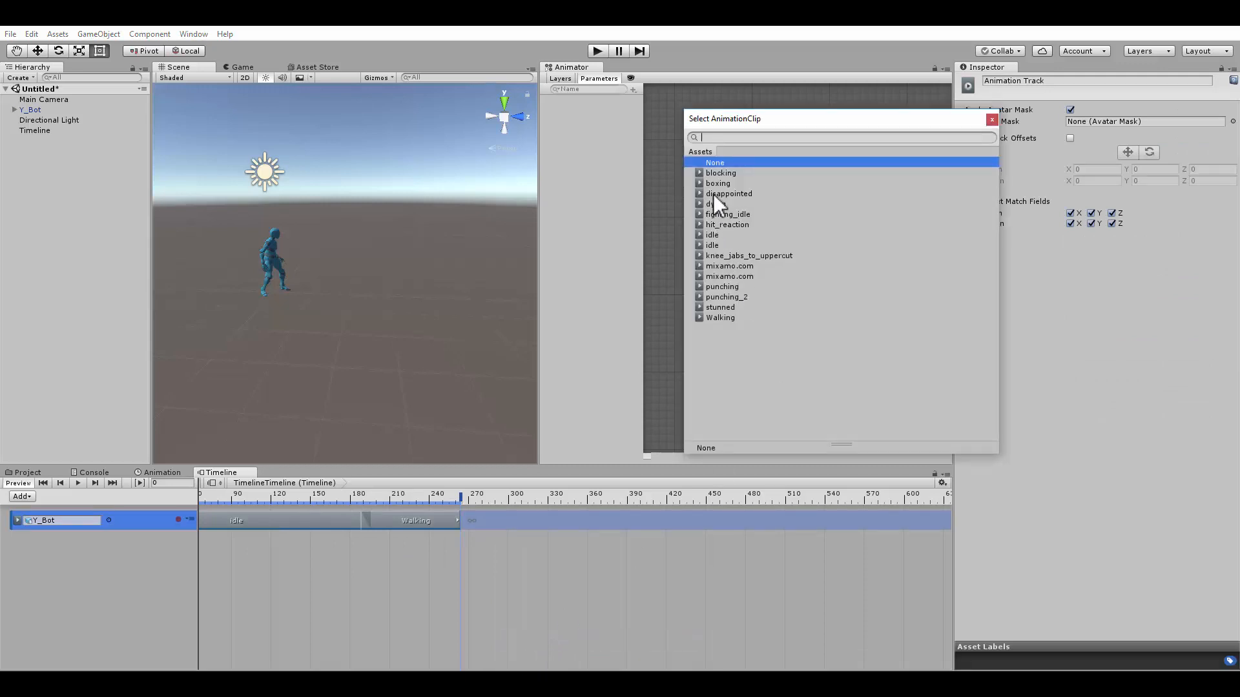
click(714, 194)
click(714, 194)
drag(560, 528, 542, 522)
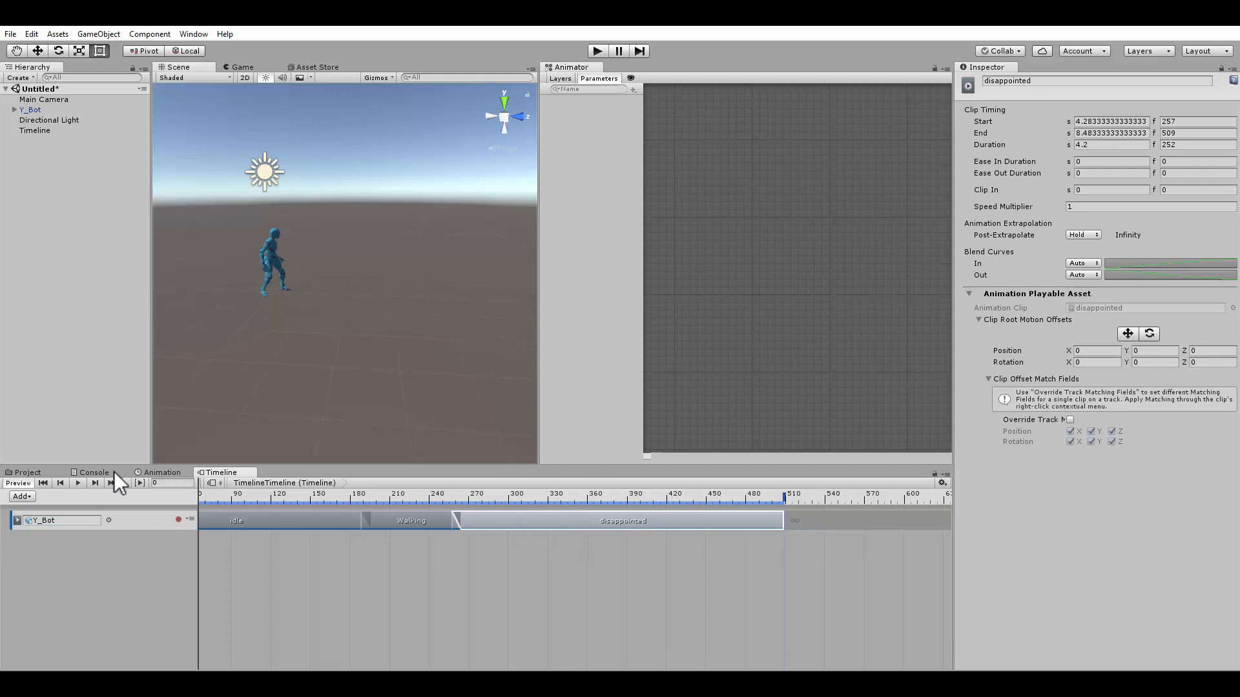
Preview the sequence, then match the disappointed clip's offsets to the previous clip
click(77, 484)
click(77, 483)
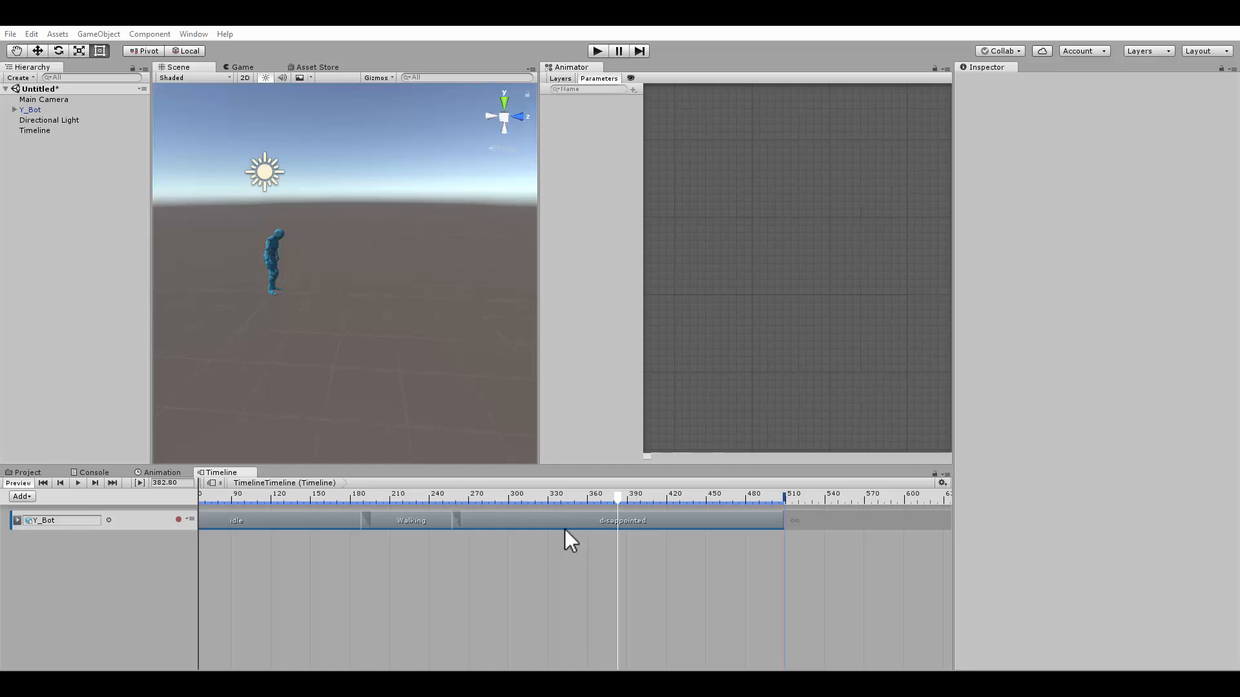
click(519, 519)
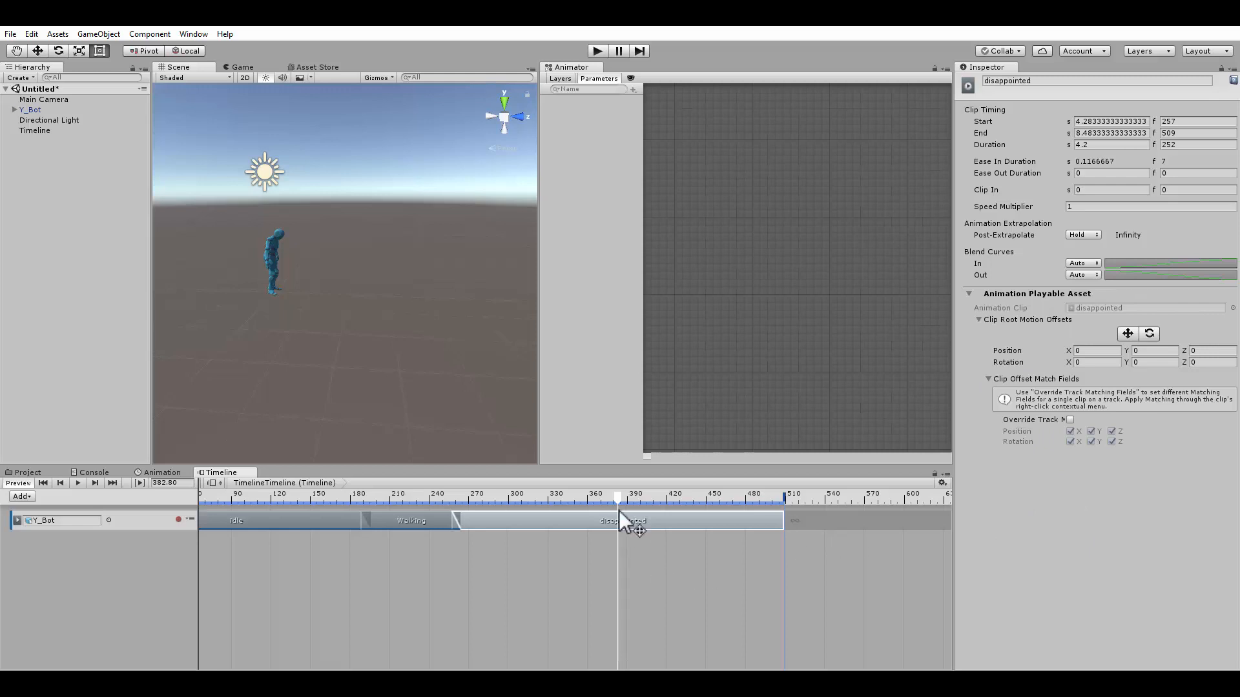
right_click(590, 518)
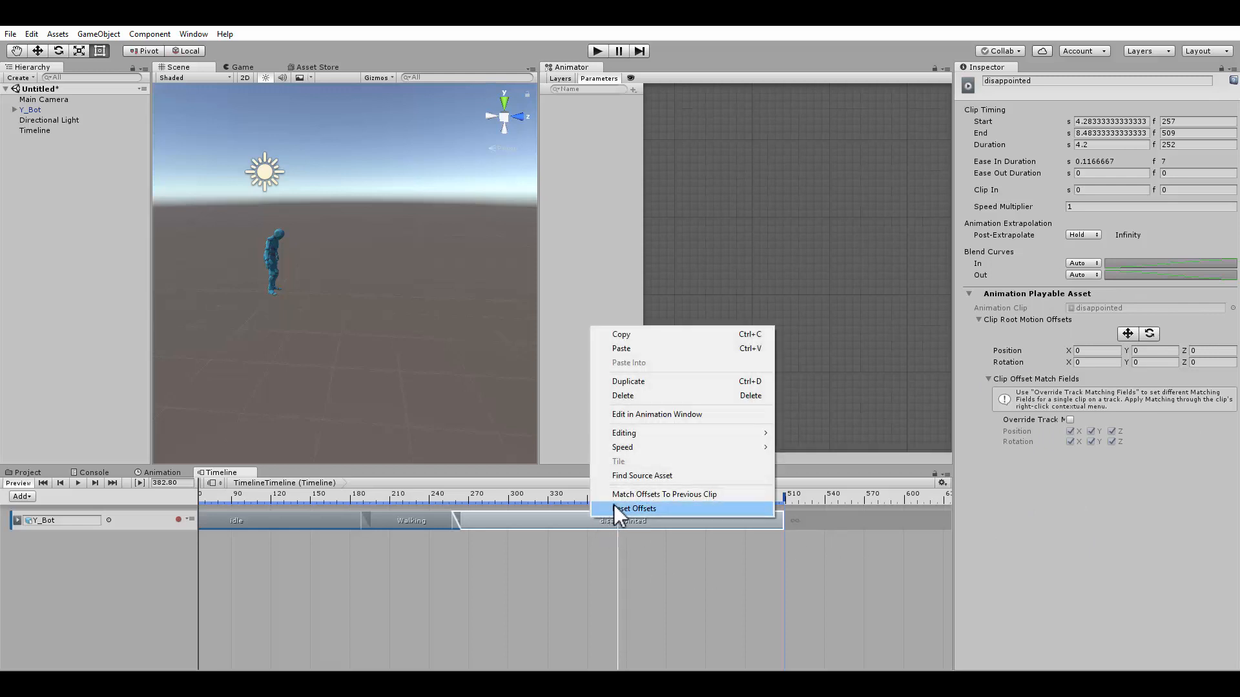
click(717, 494)
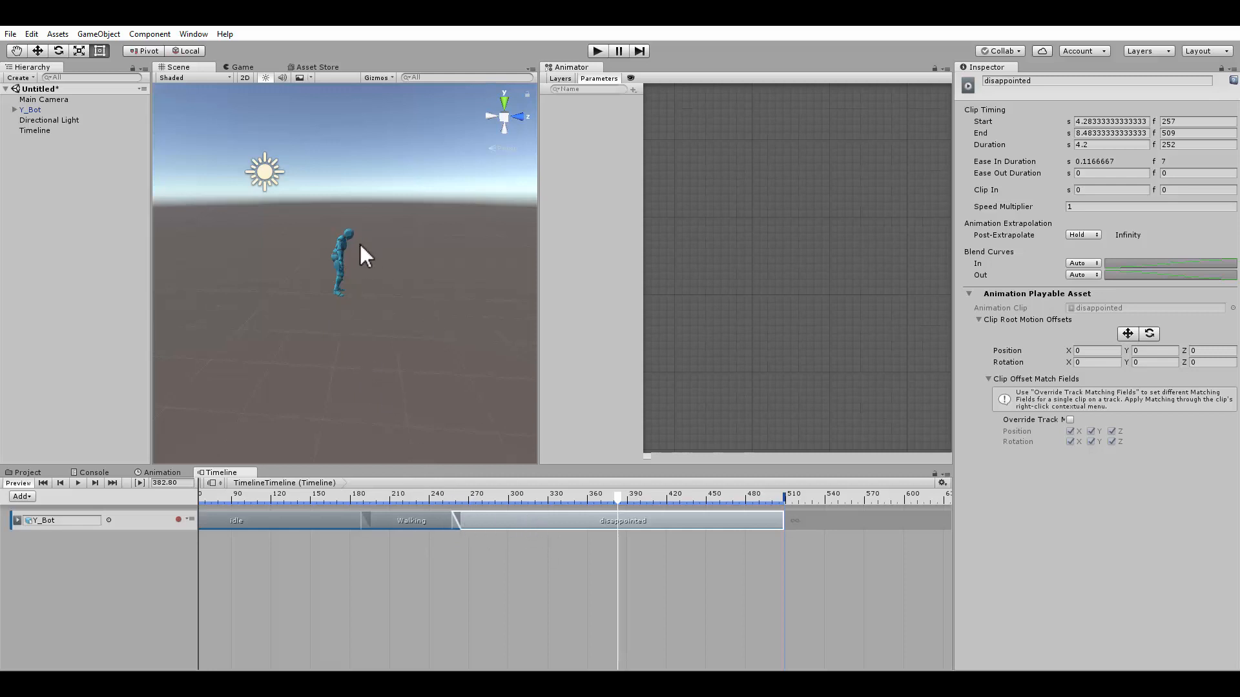
Scrub the timeline around frame 183 and inspect the walking-to-disappointed transition in the scene
drag(240, 496, 355, 510)
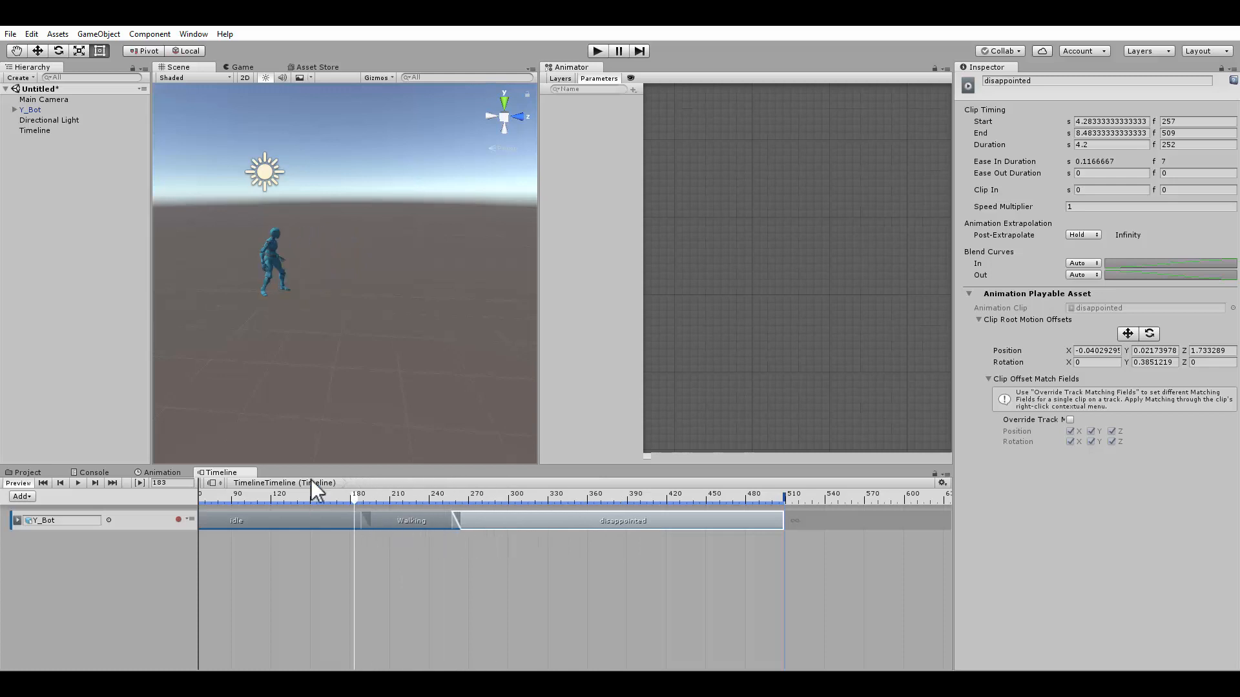
alt+drag(304, 322, 306, 307)
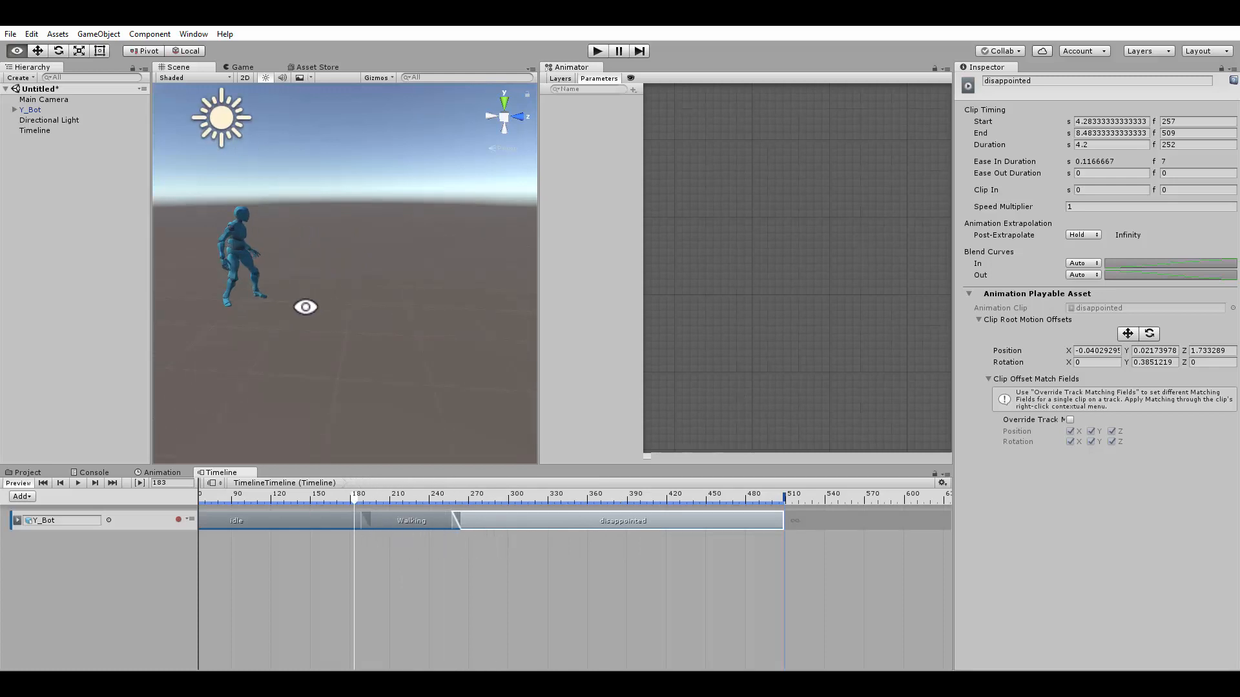
right_click(543, 519)
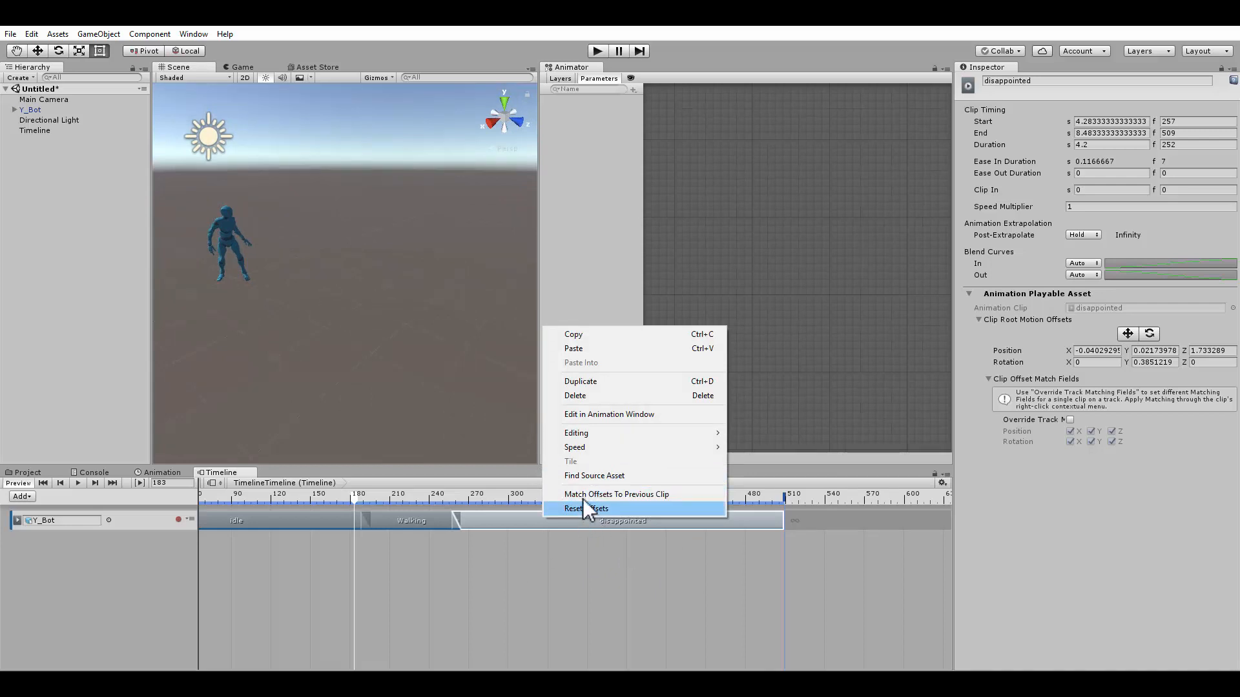
mouse_move(589, 439)
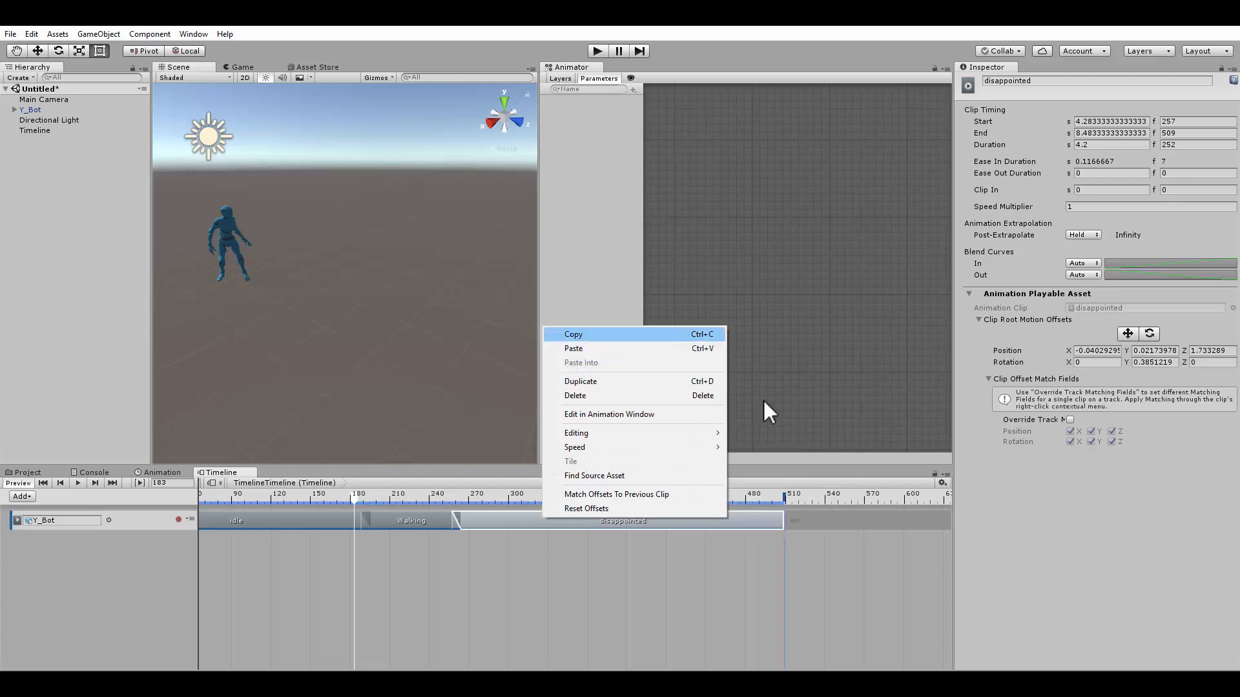
click(580, 600)
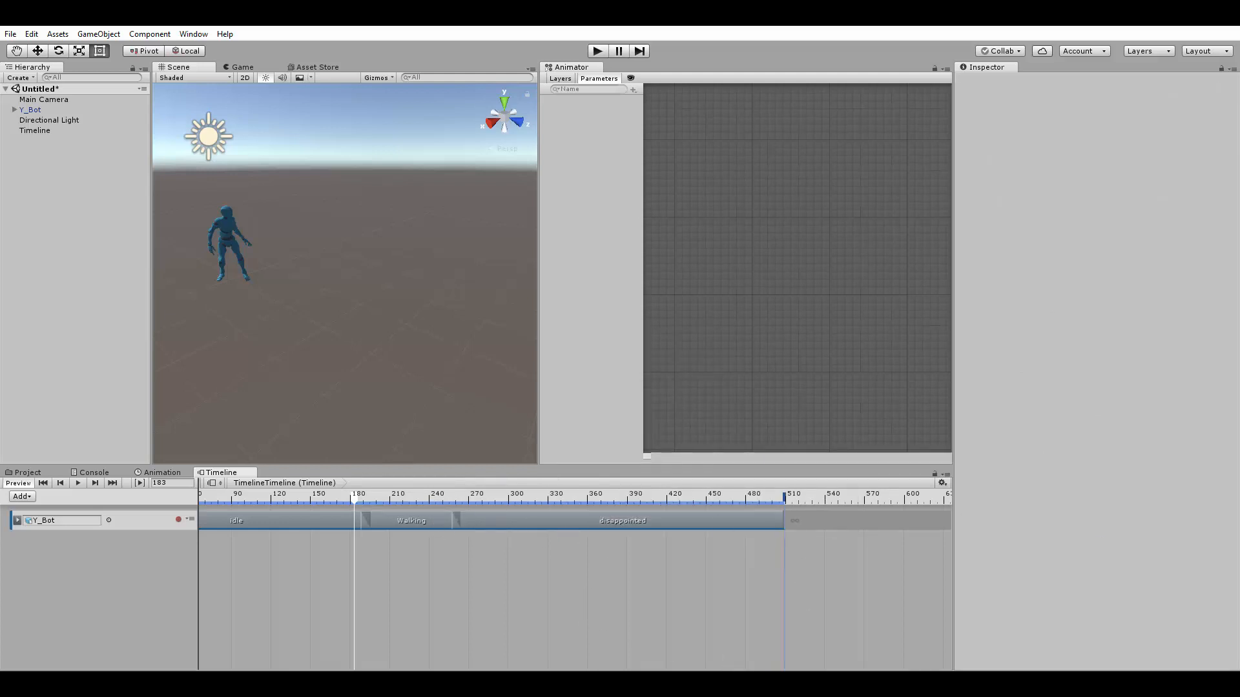
Duplicate the Y_Bot object in the hierarchy
click(162, 472)
click(222, 473)
alt+drag(282, 302, 297, 308)
middle_drag(297, 308, 365, 296)
click(41, 110)
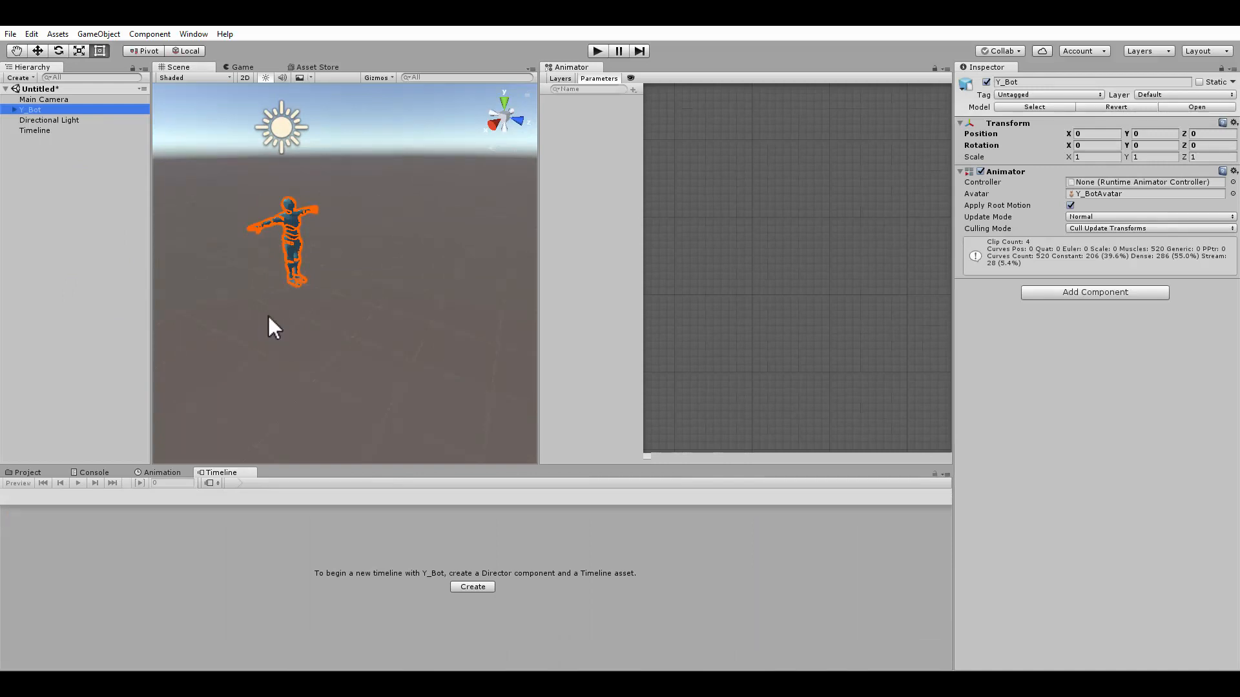
key(ctrl+d)
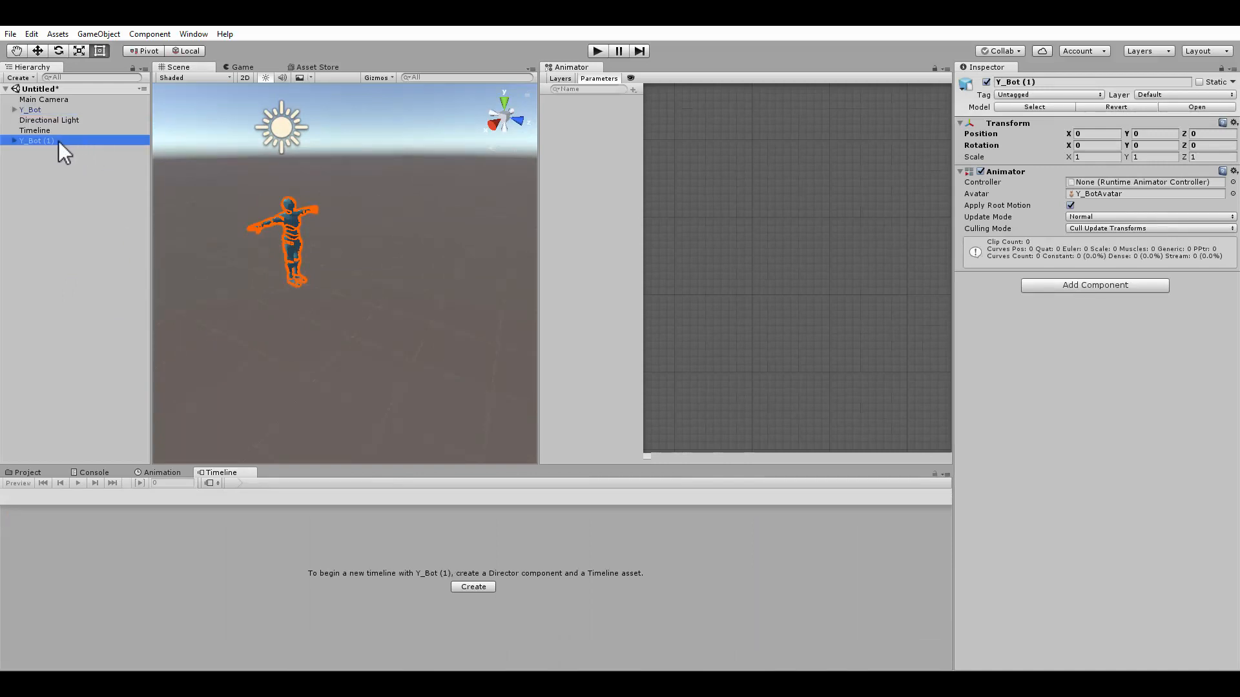
Rename the duplicated character as Y_Bot2
click(1080, 82)
click(1082, 84)
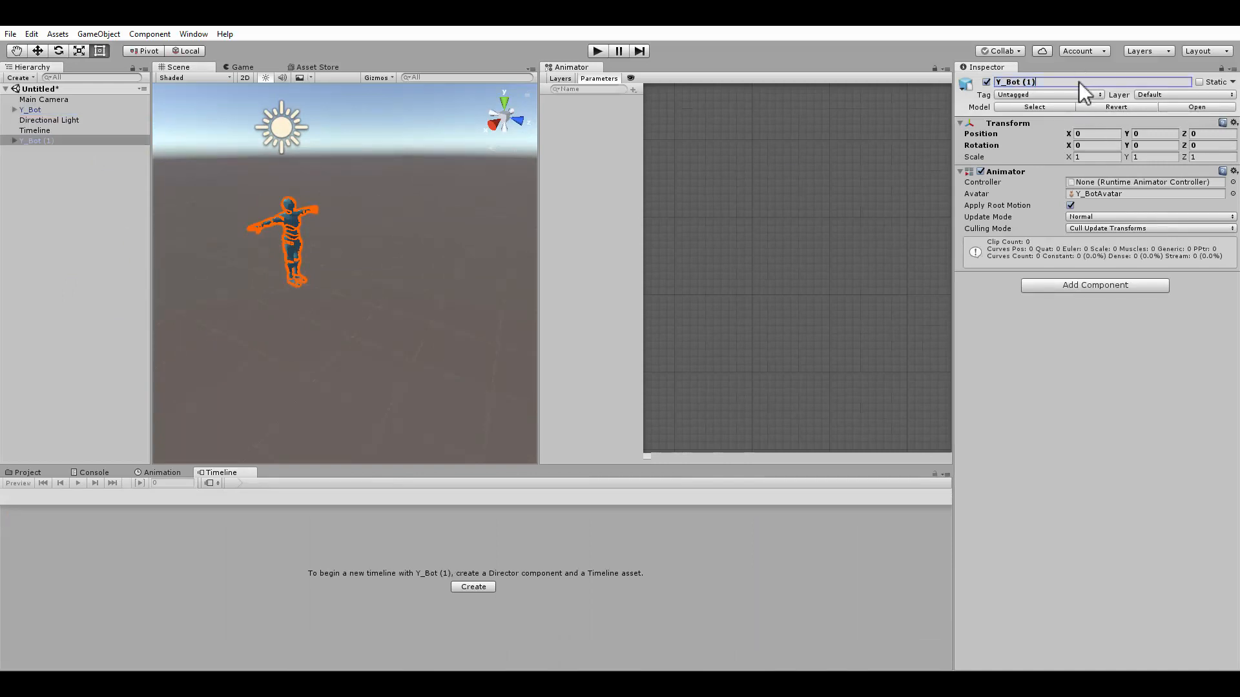
key(BackSpace)
key(BackSpace)
text(2)
key(Return)
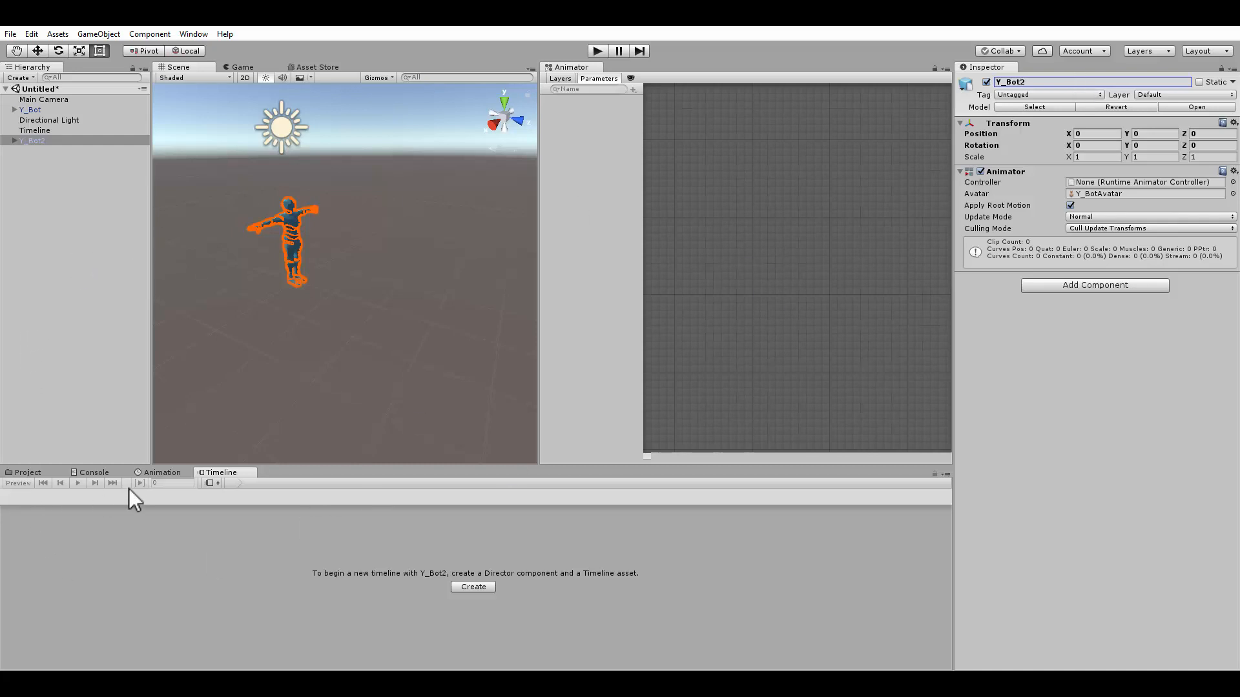
Add a new Animation Track to the Timeline and bind it to Y_Bot2
click(47, 126)
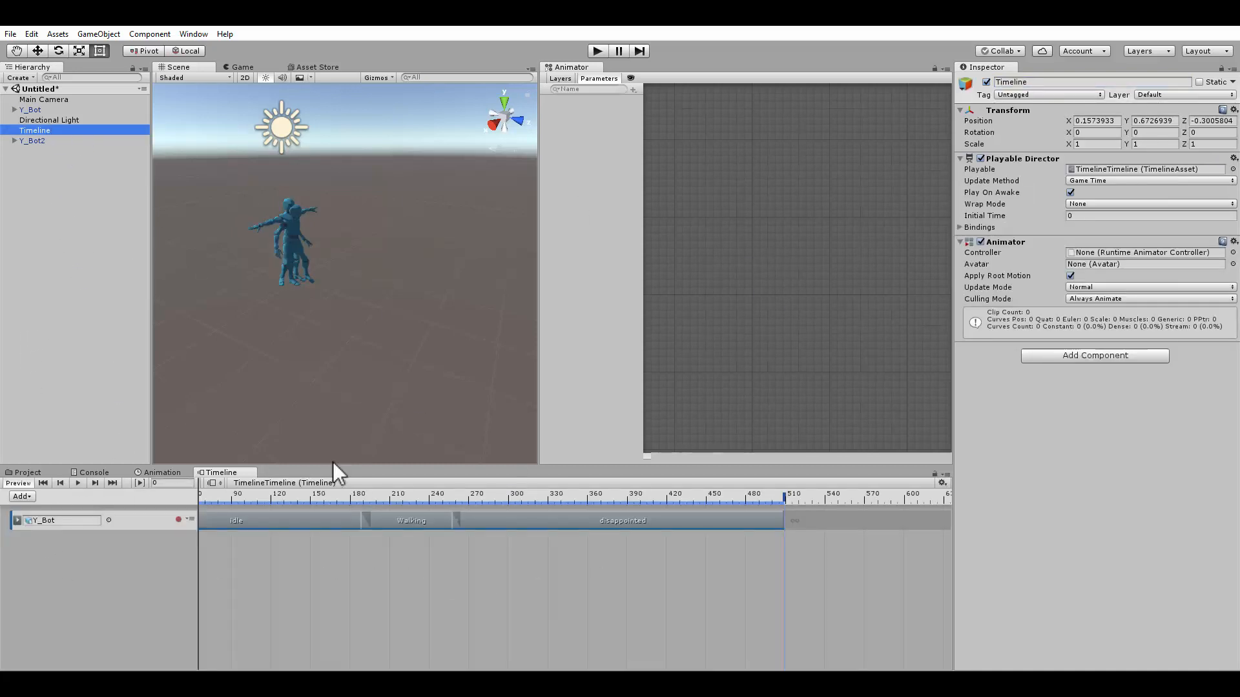
click(100, 567)
click(23, 497)
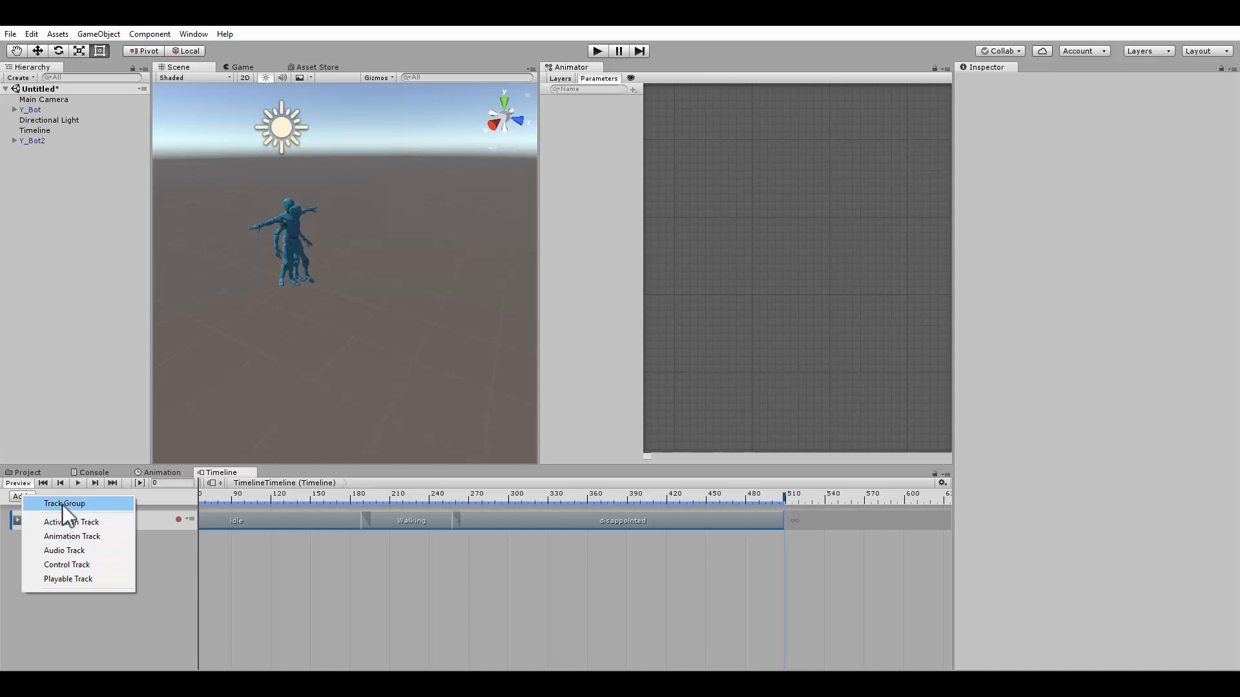
click(83, 536)
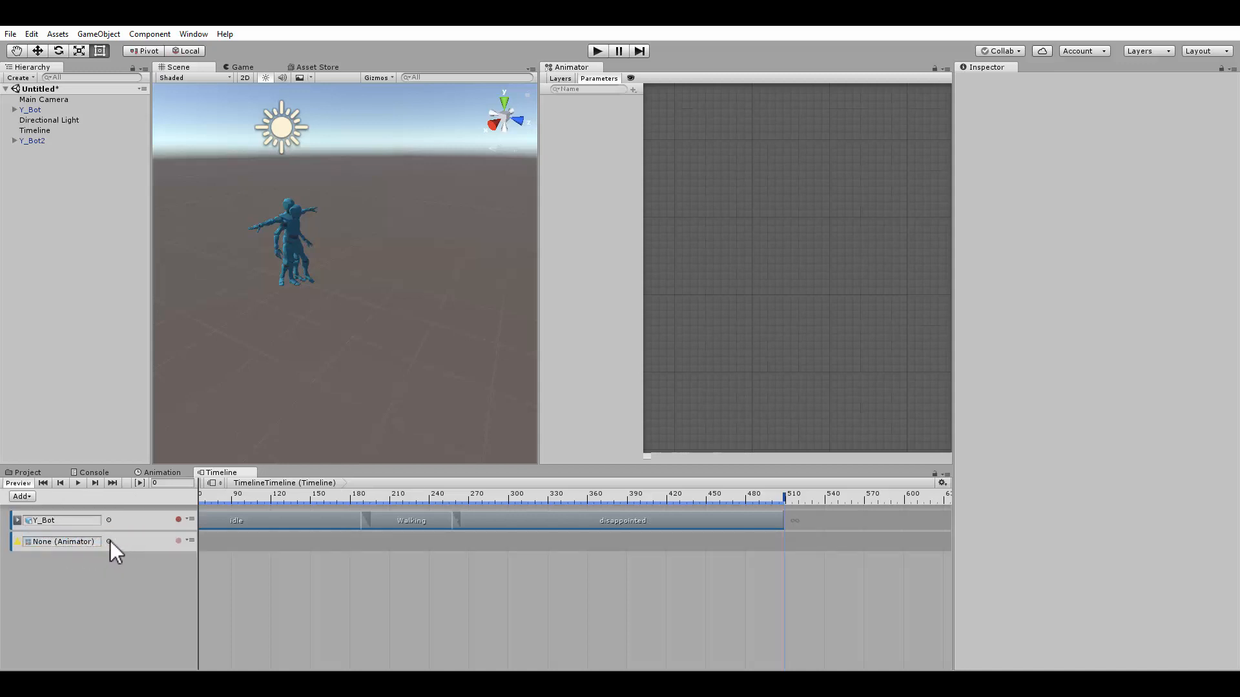
click(109, 541)
double_click(722, 194)
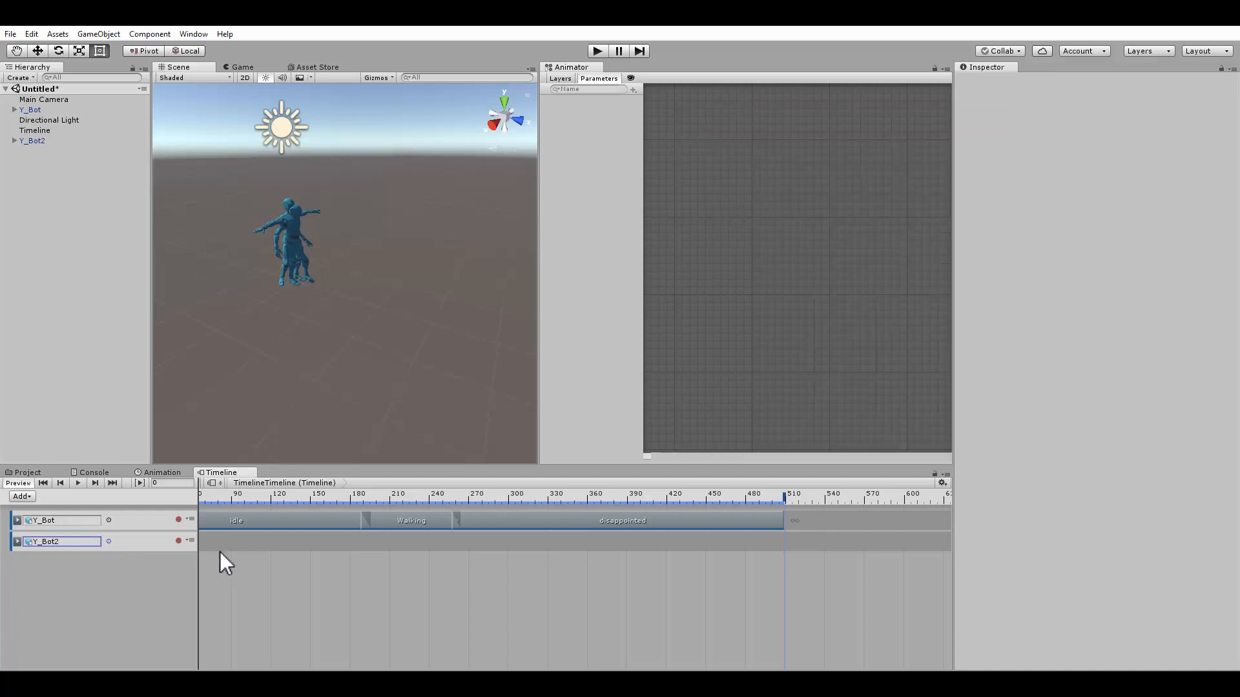
Add the Walking animation clip to the Y_Bot2 track
right_click(236, 541)
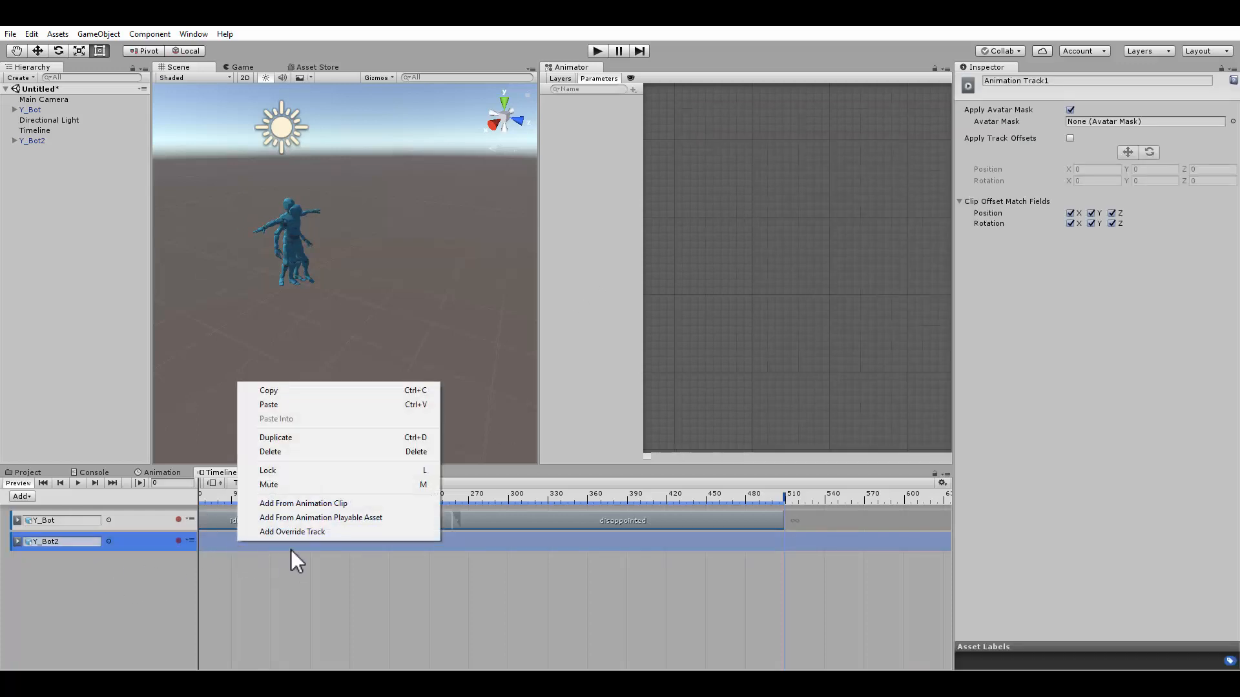
click(292, 503)
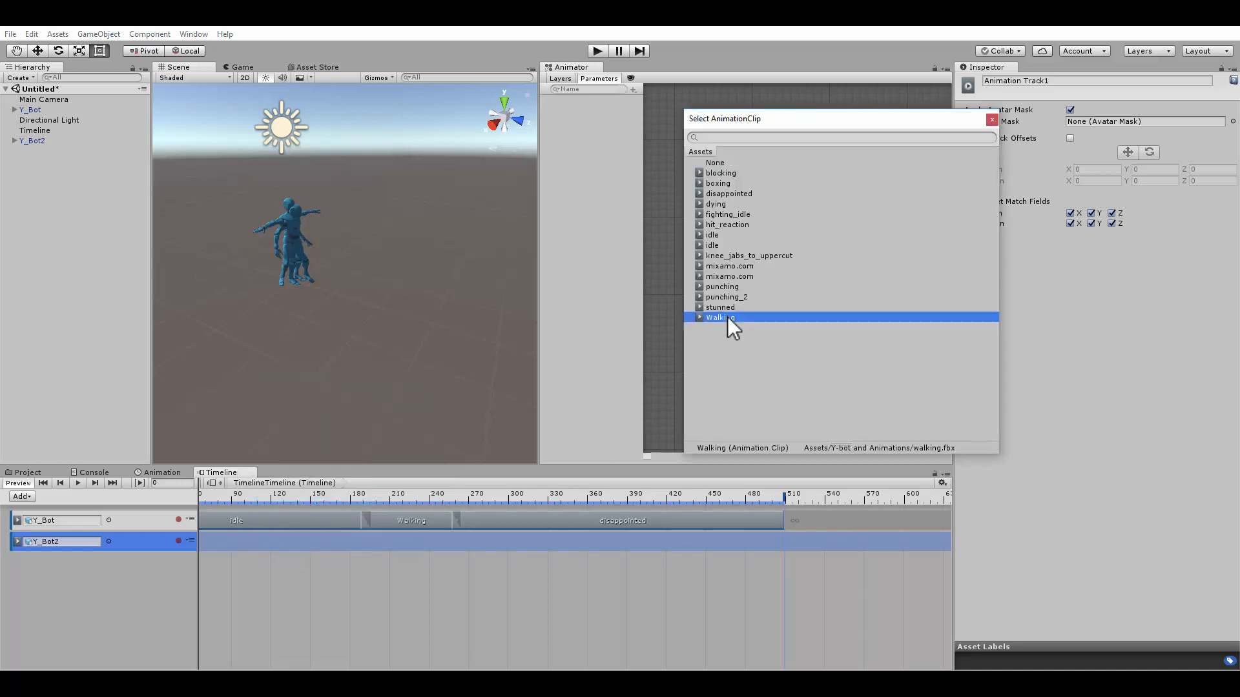
double_click(727, 316)
Extend Y_Bot2's Walking clip to end at frame 293
scroll(493, 536, down, 3)
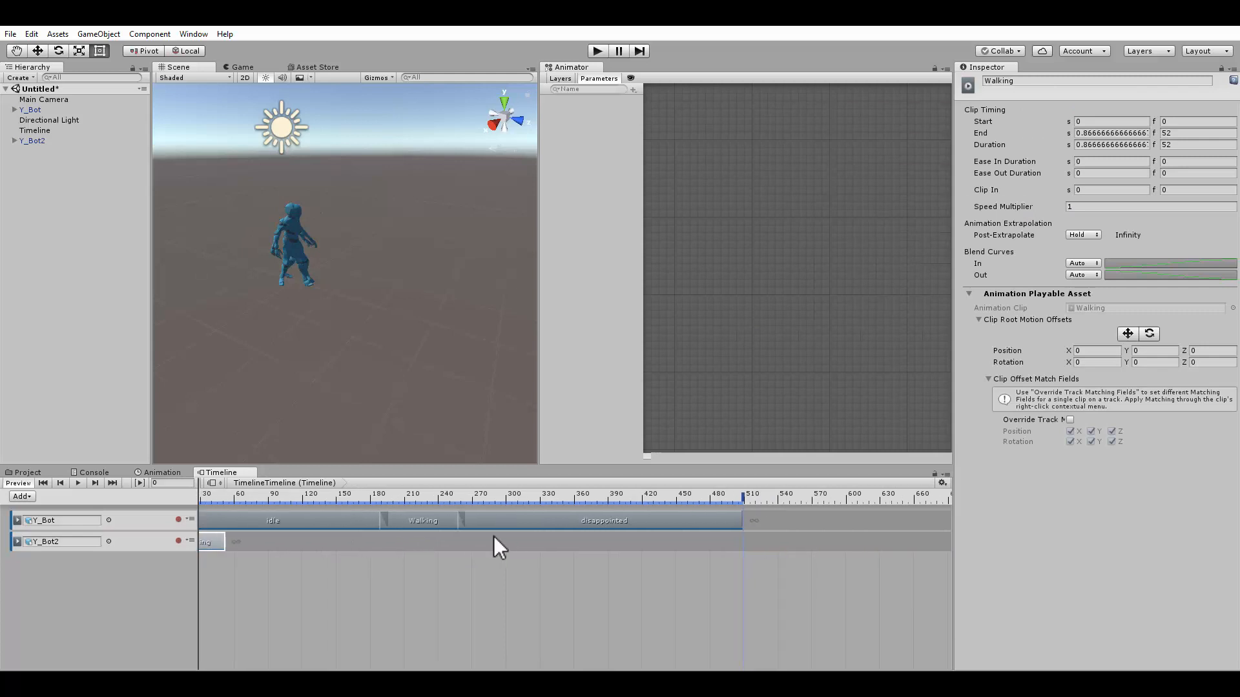
middle_drag(454, 571, 587, 559)
click(261, 540)
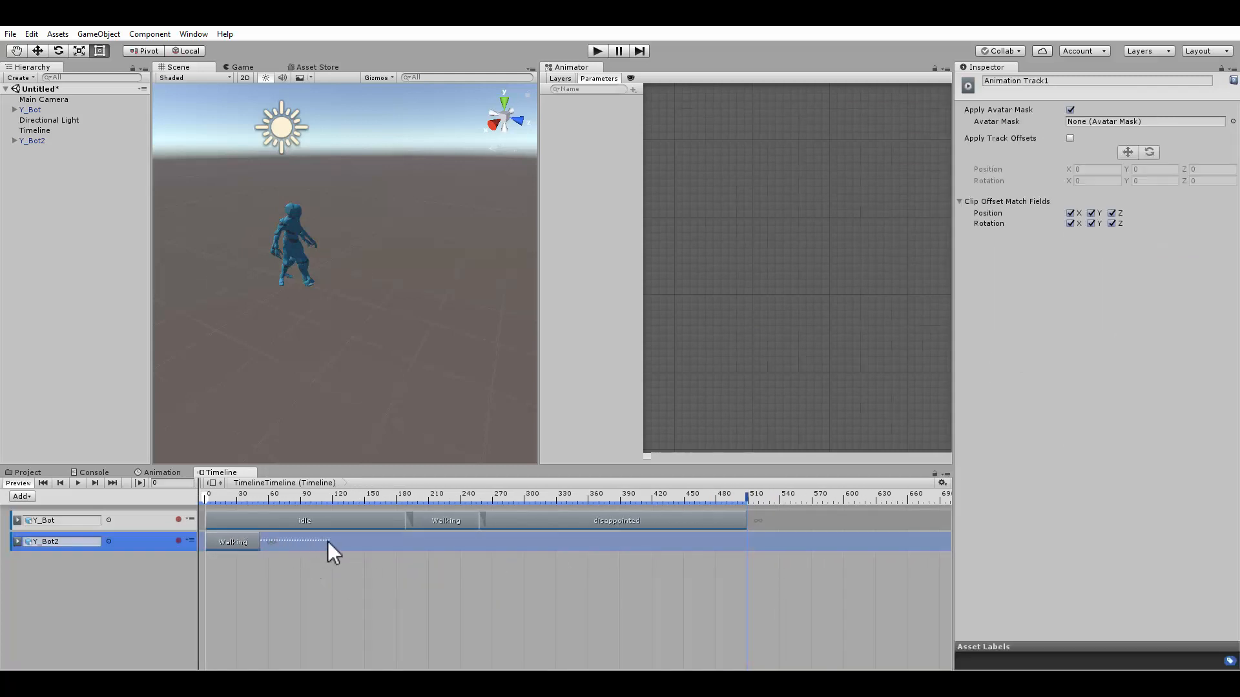
drag(263, 540, 516, 541)
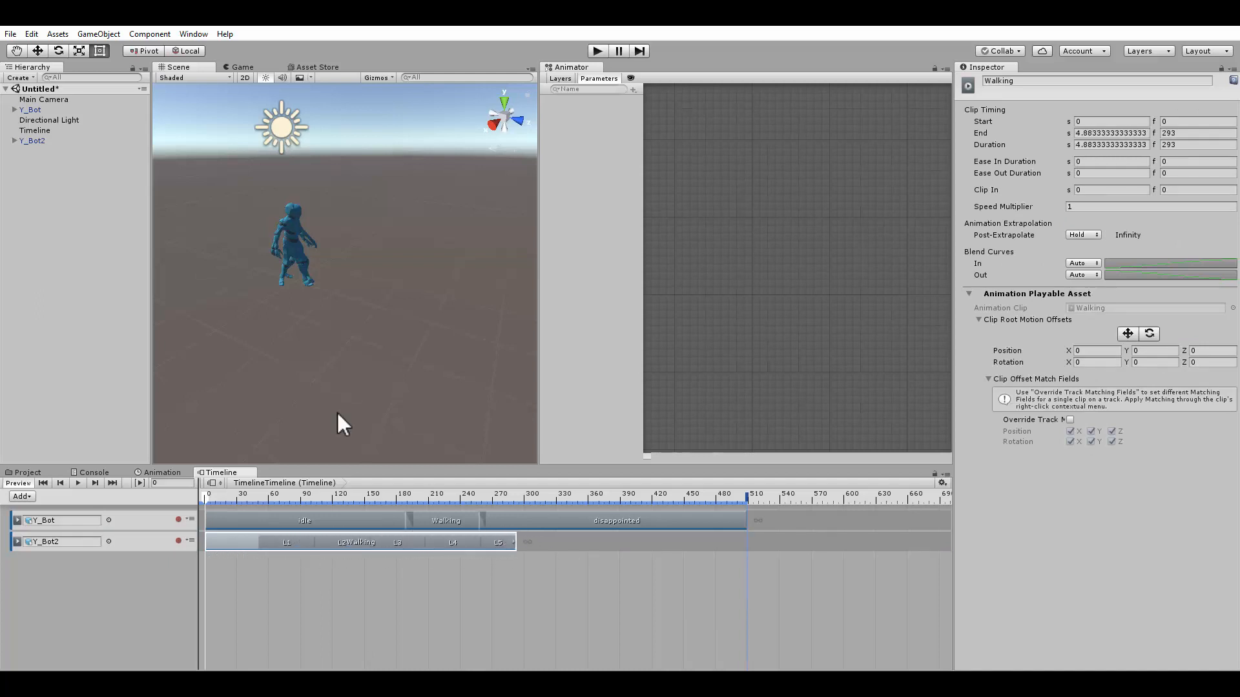
Place Y_Bot2 at about X -1.46, Z 3.66 and rotate it about 185 degrees around Y
click(32, 141)
key(w)
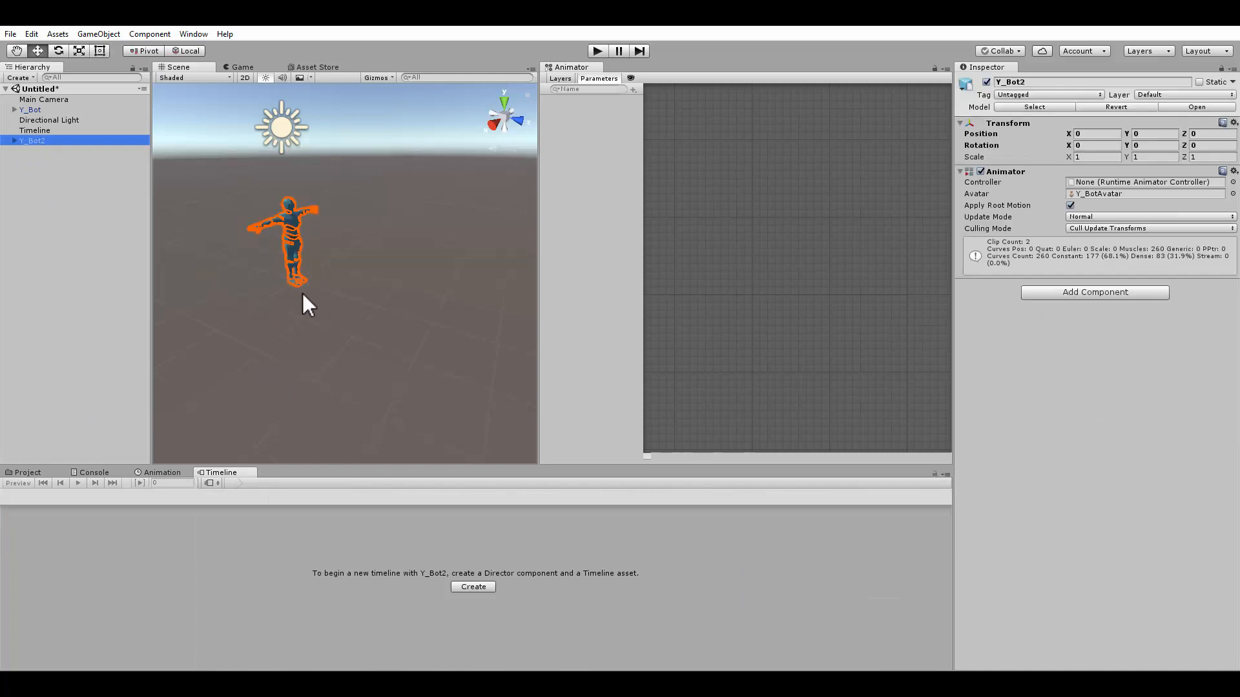
drag(339, 293, 331, 328)
key(e)
key(ctrl+z)
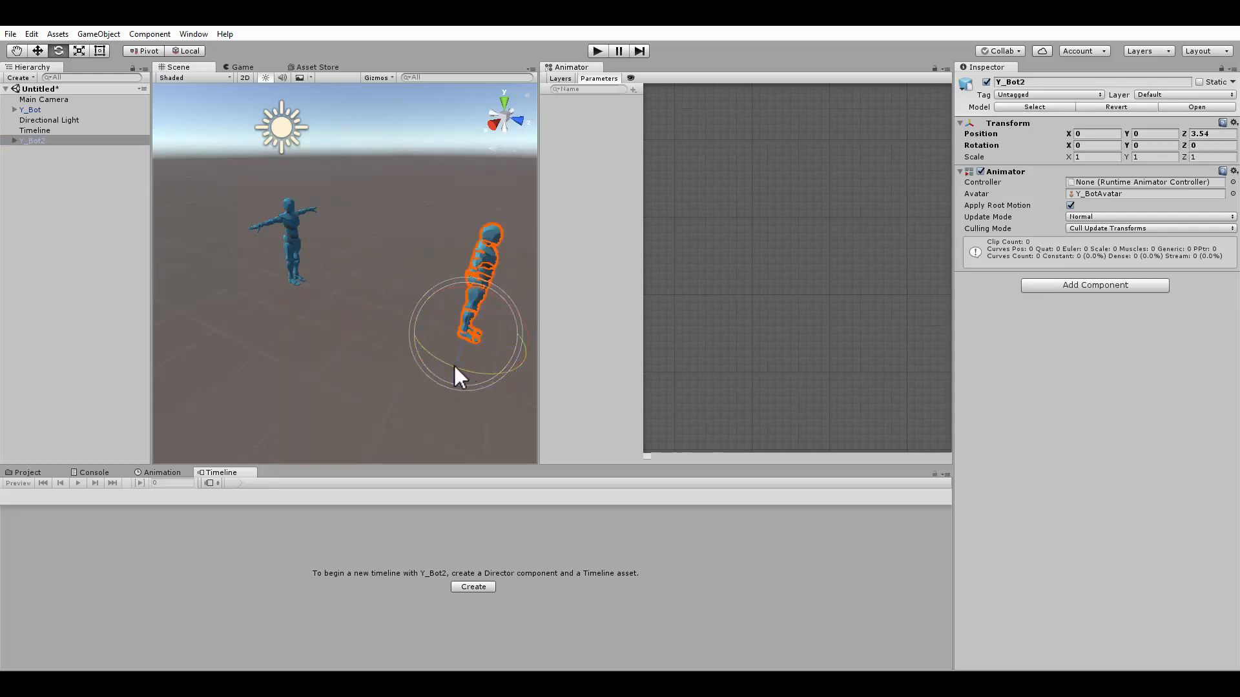
drag(453, 363, 308, 400)
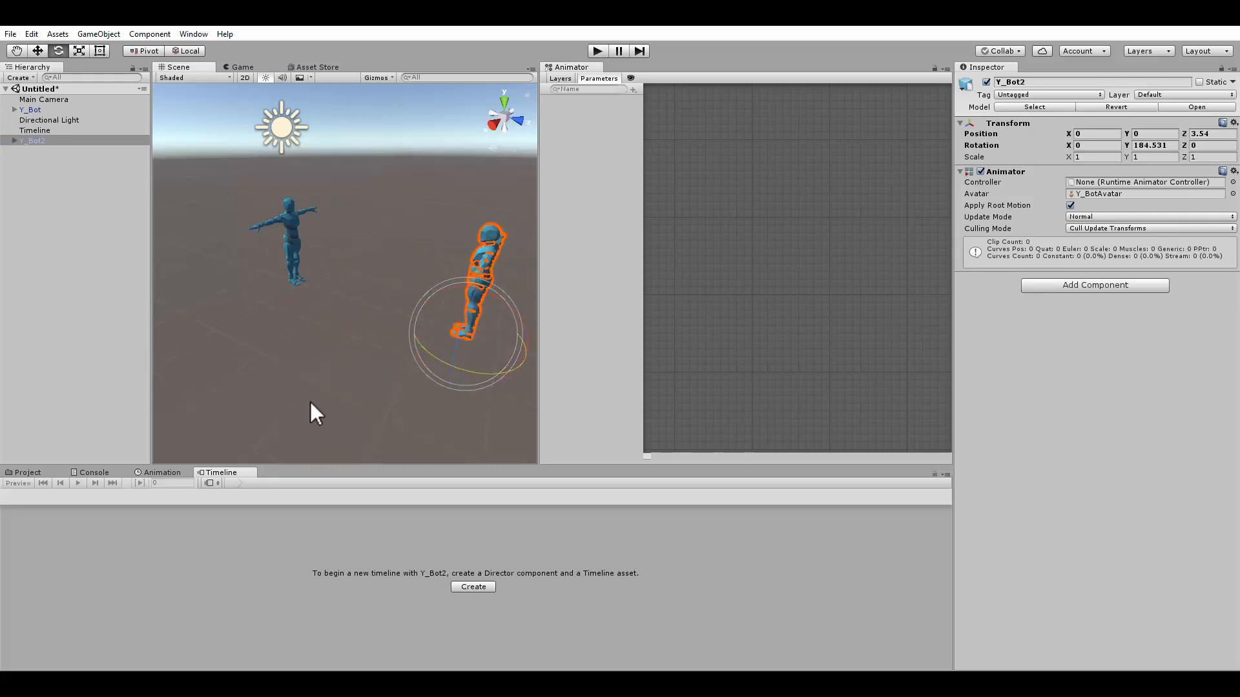
key(w)
alt+drag(434, 339, 491, 334)
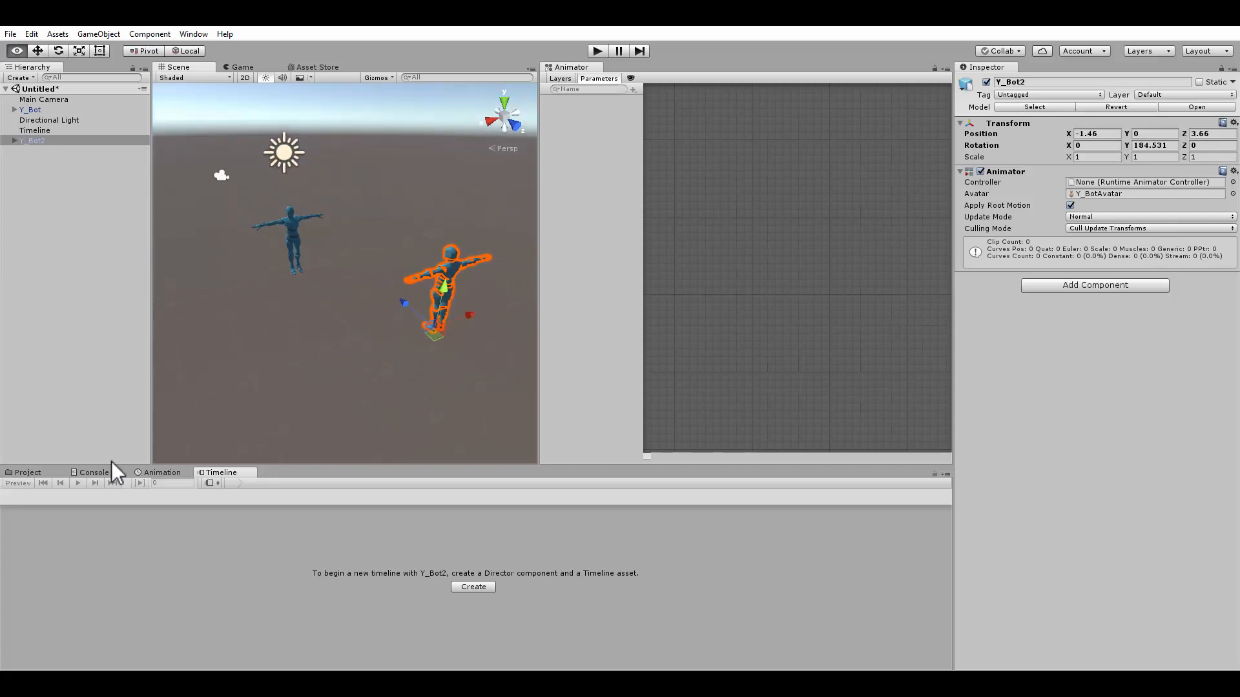
Preview the Timeline playback and compare it with Y_Bot2's placement in the scene
click(38, 131)
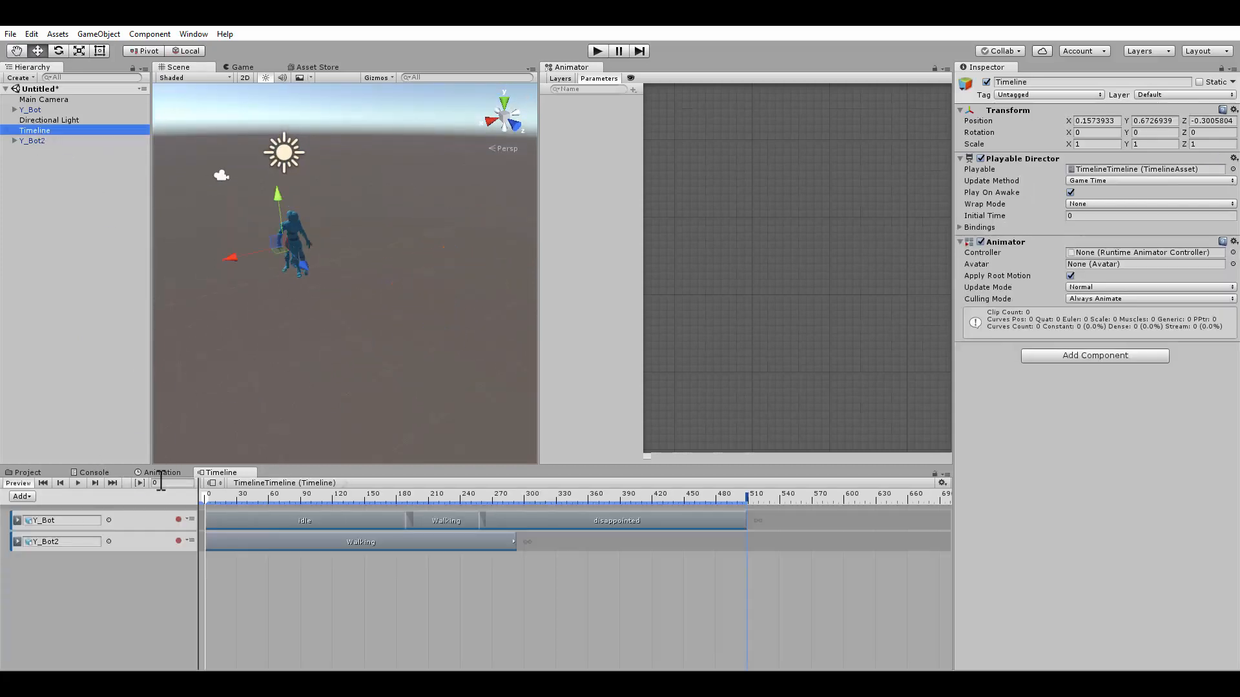
drag(213, 499, 348, 509)
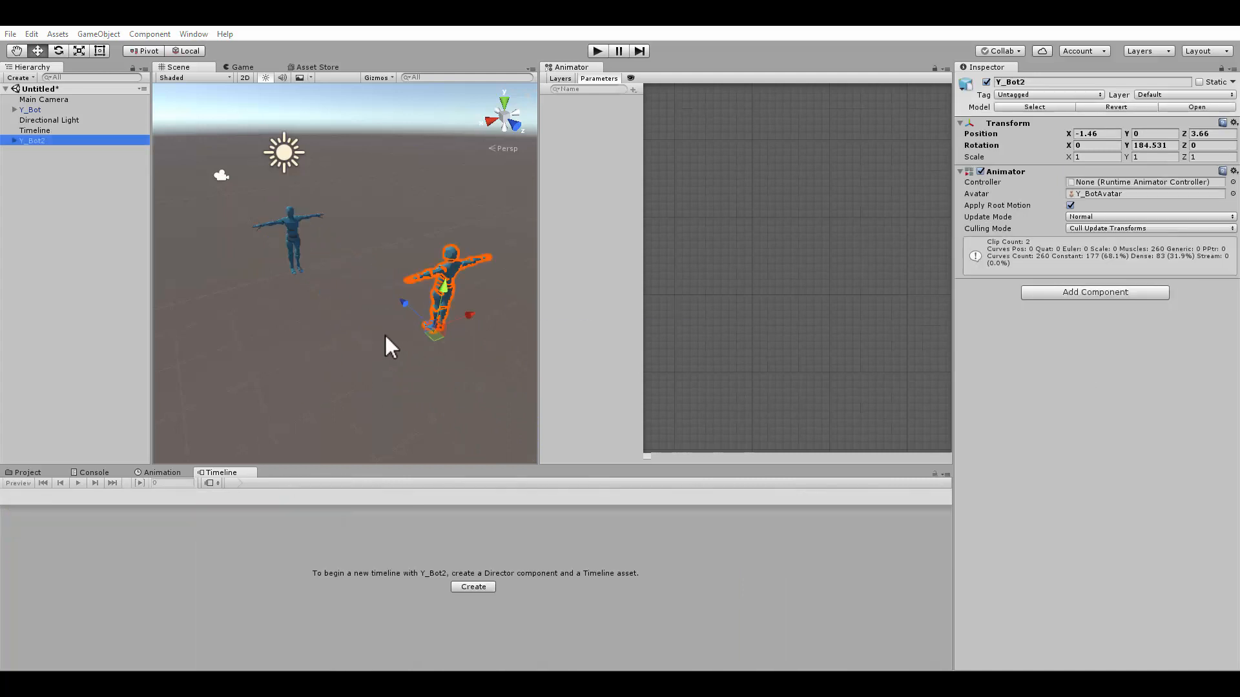
click(26, 130)
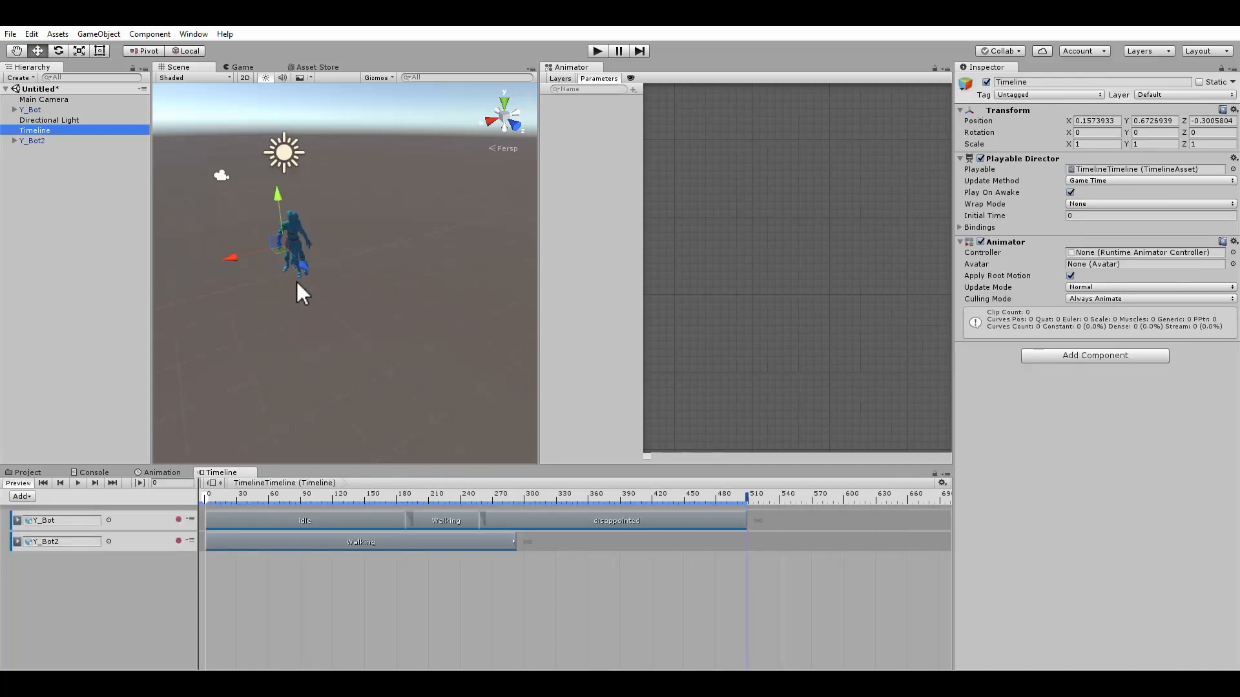
click(64, 141)
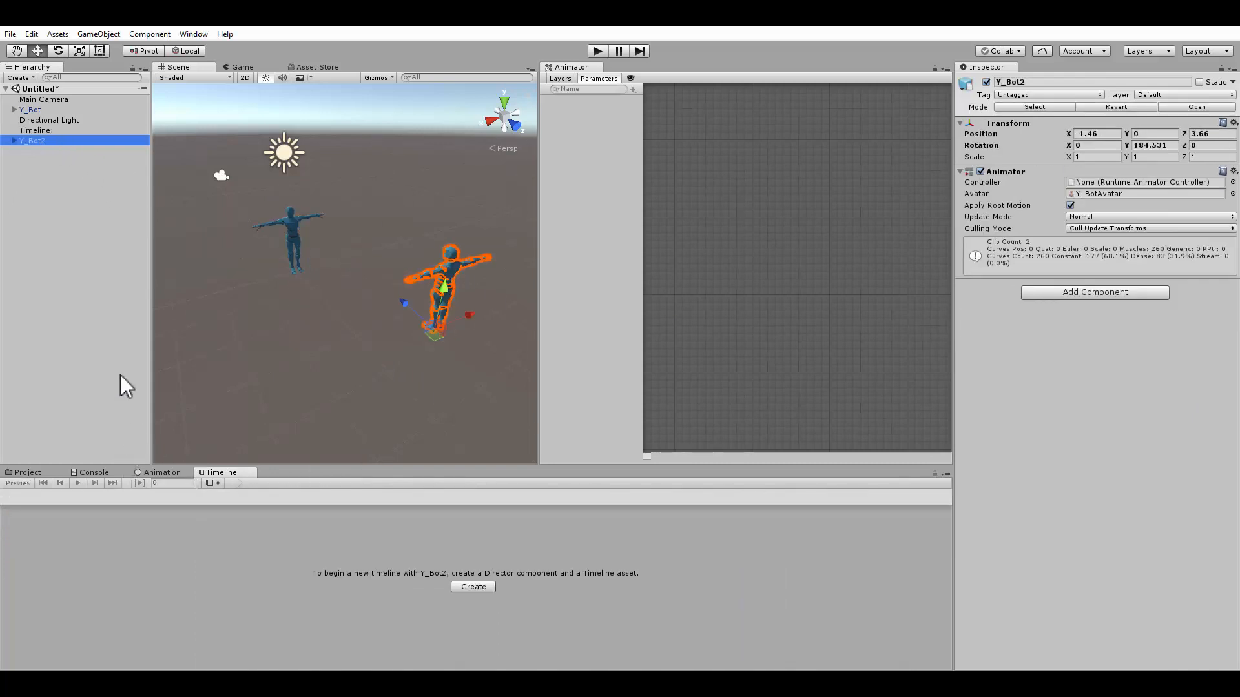
key(Up)
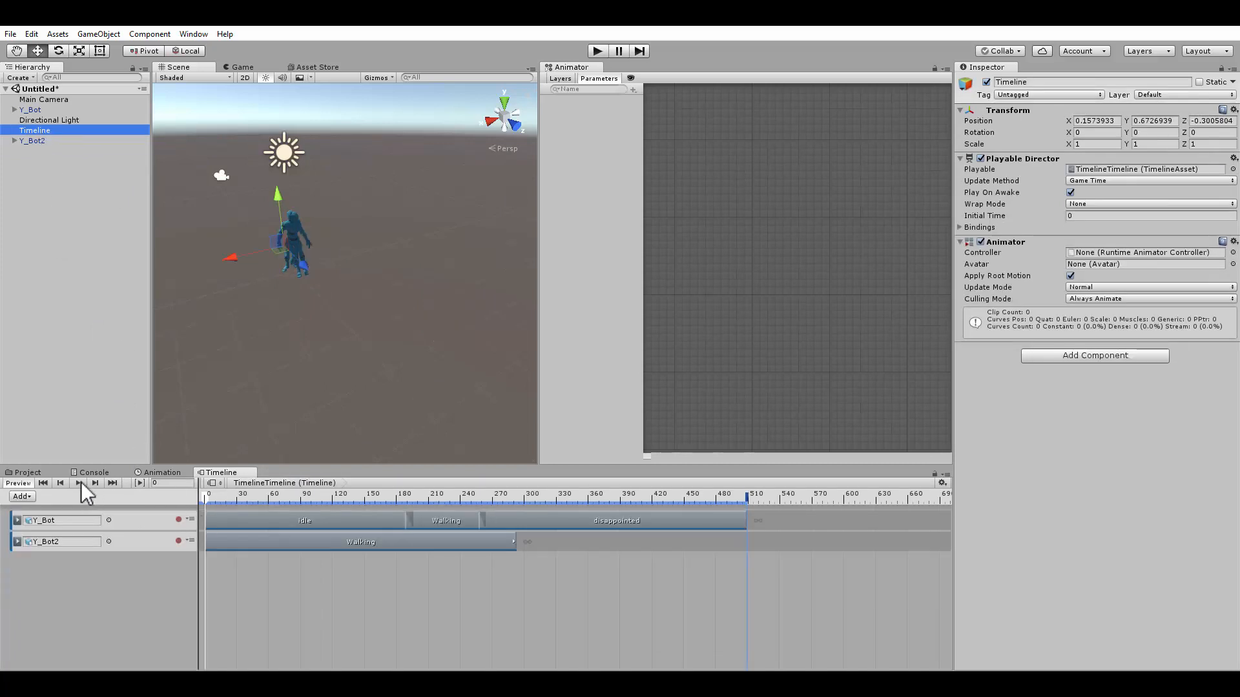
click(78, 483)
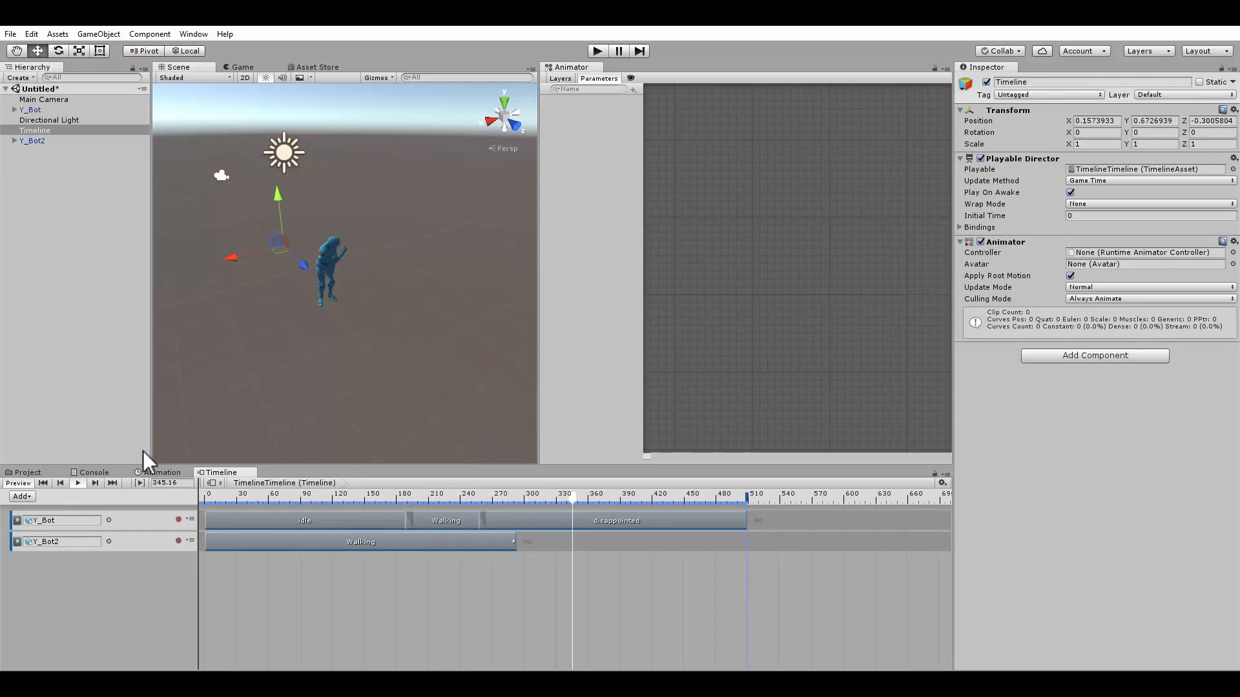
click(79, 483)
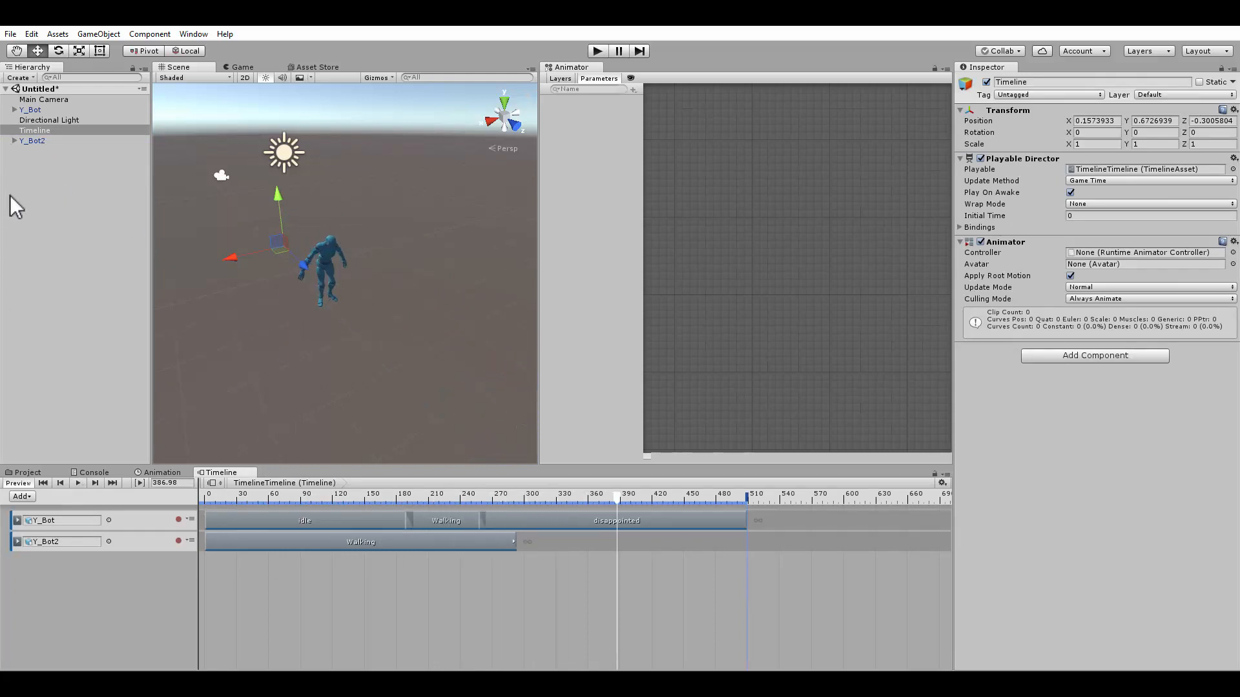
click(33, 140)
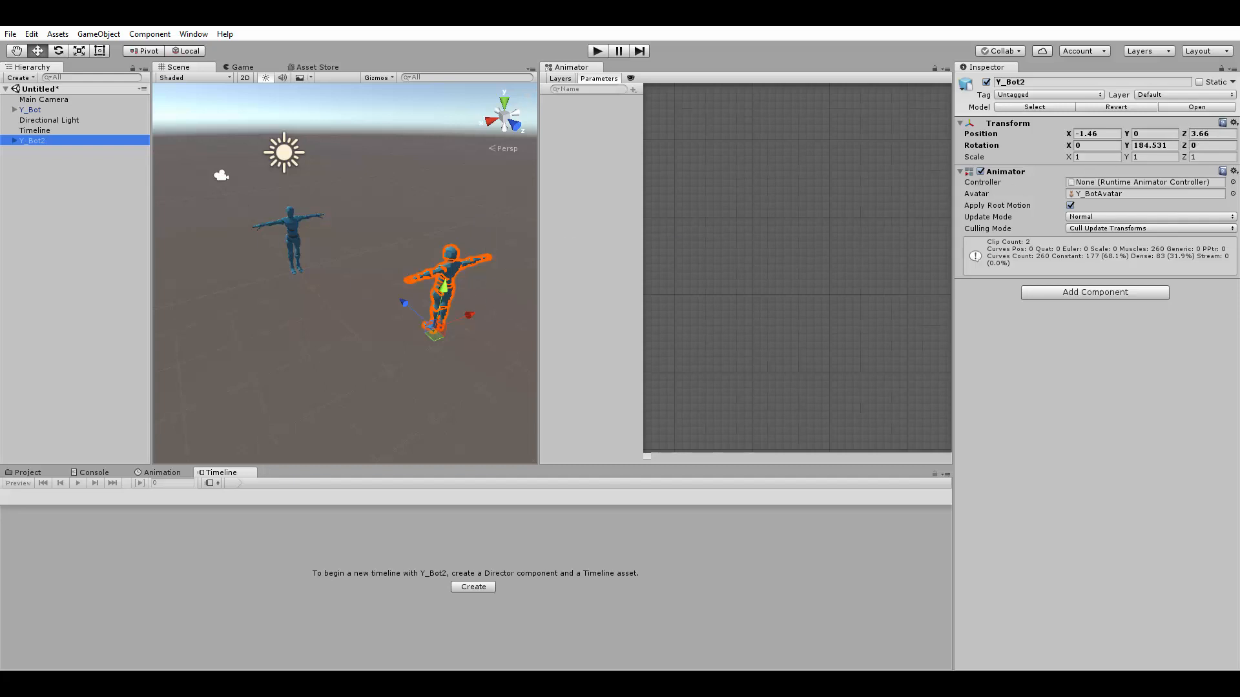
Revert Y_Bot2's Transform component to its prefab values
click(1234, 122)
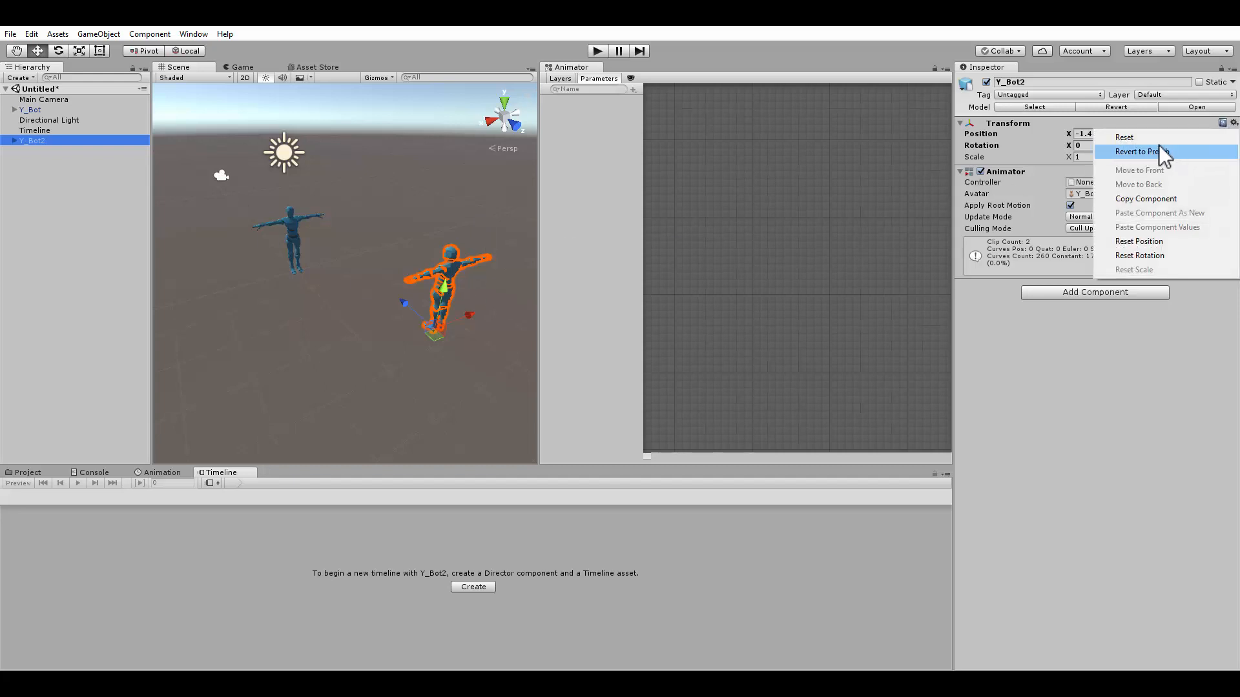
click(1163, 152)
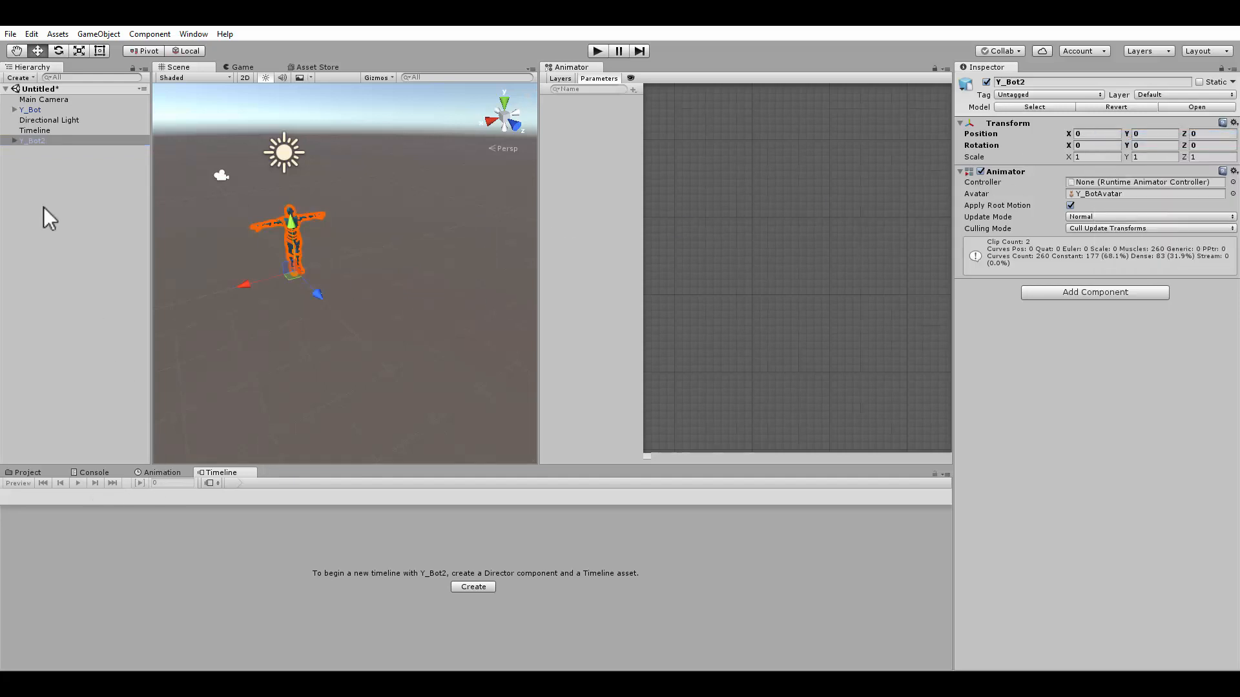
Offset the root motion of Y_Bot2's Walking clip to about X -1.04, Z 4.2 and Y rotation 210
click(29, 127)
click(309, 541)
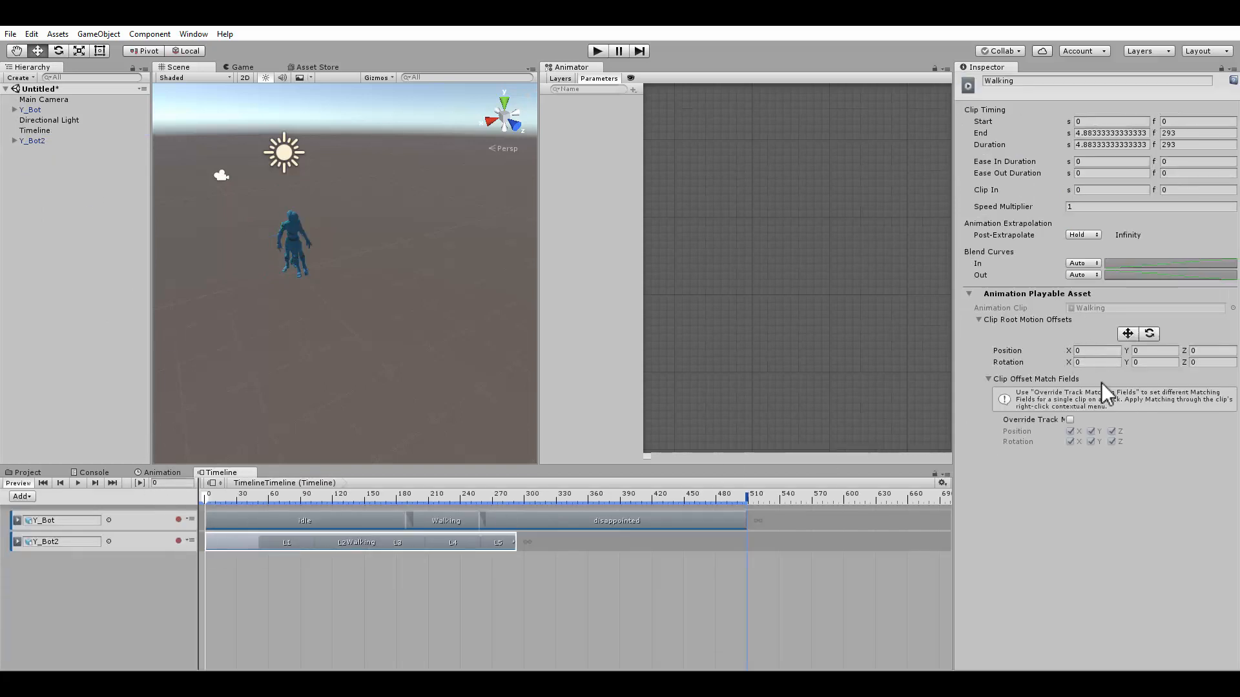
click(1127, 334)
drag(312, 292, 40, 238)
click(1149, 334)
click(1150, 334)
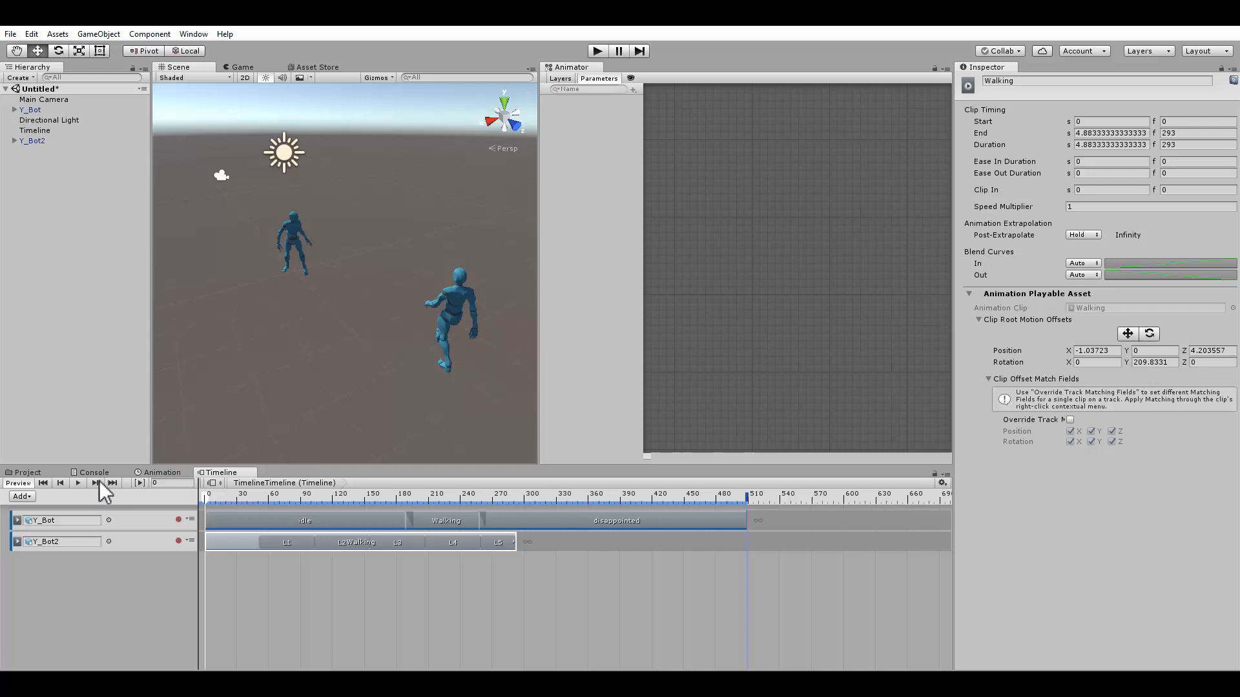
Play the Timeline preview to check both characters' animations
click(78, 483)
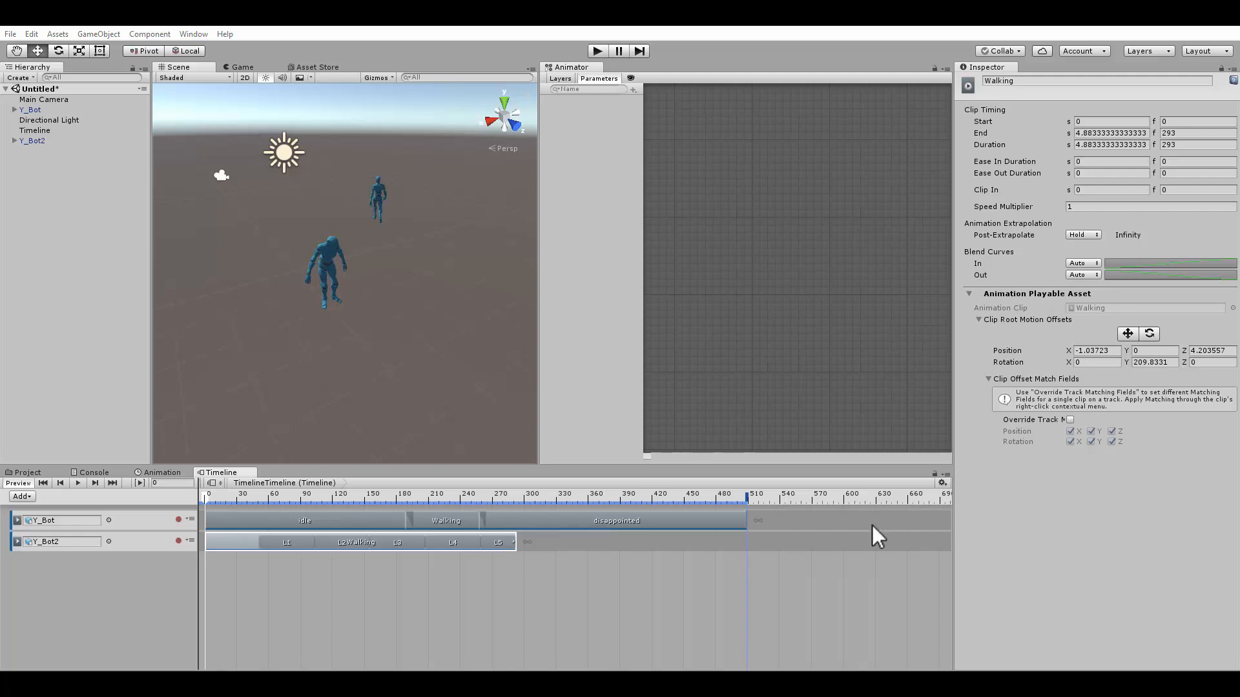
click(19, 473)
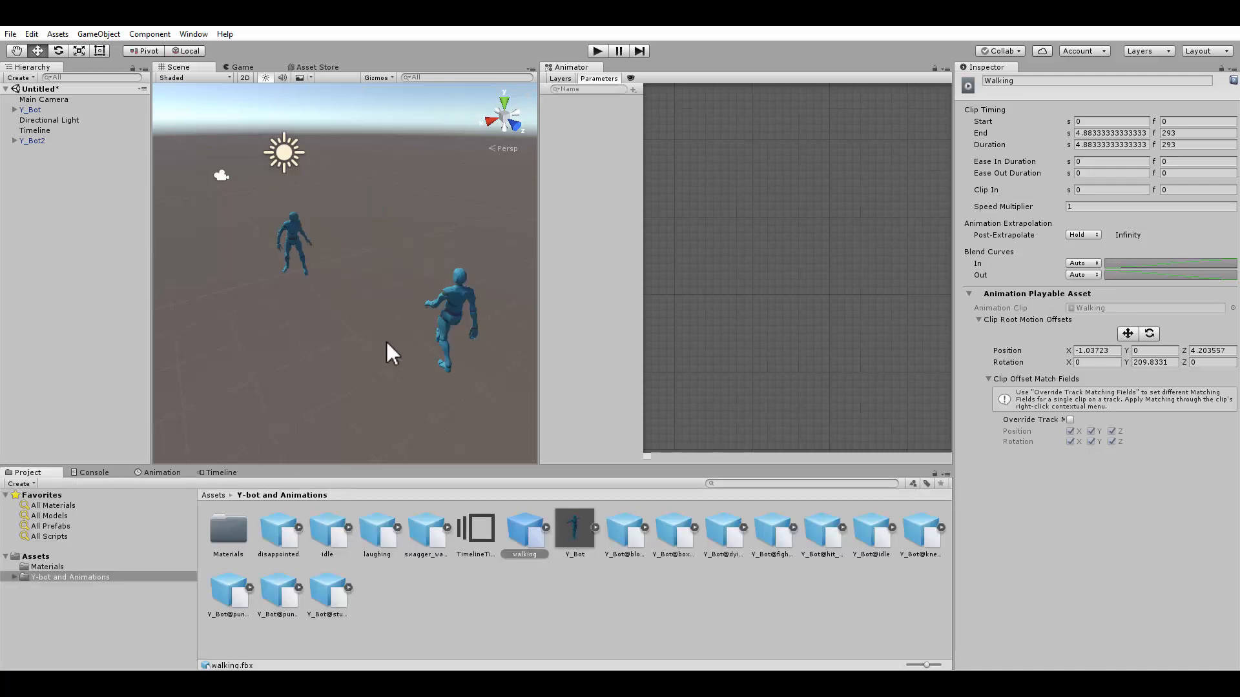
click(34, 130)
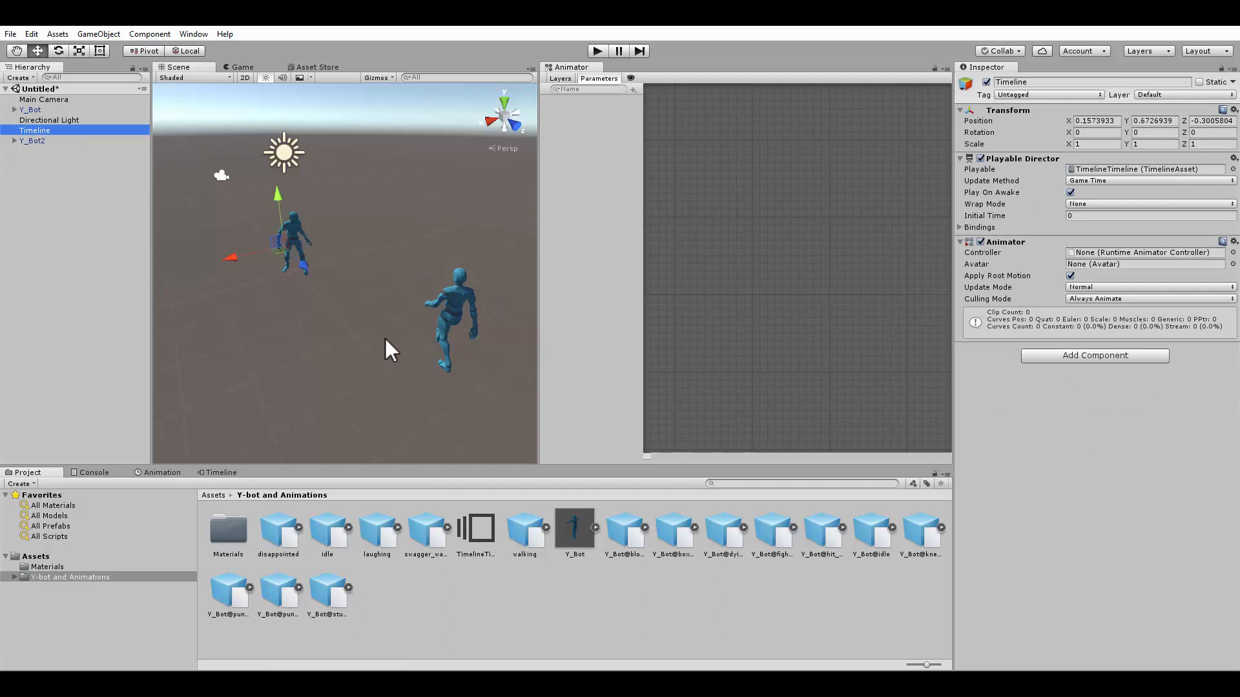